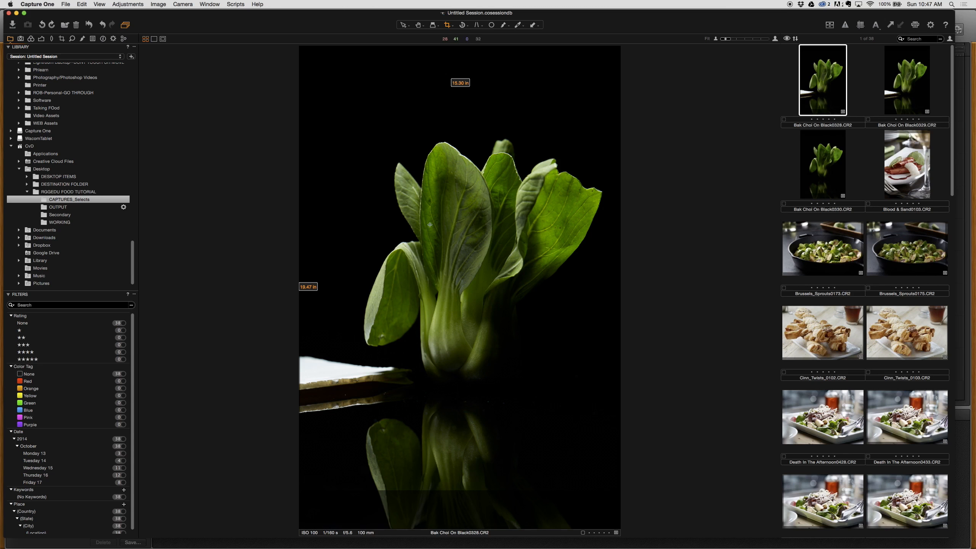
Compare the Bak Choi On Black shots 0328, 0329 and 0330, examining the leaf lighting and the reflection below
{"action": "key", "text": "Right"}
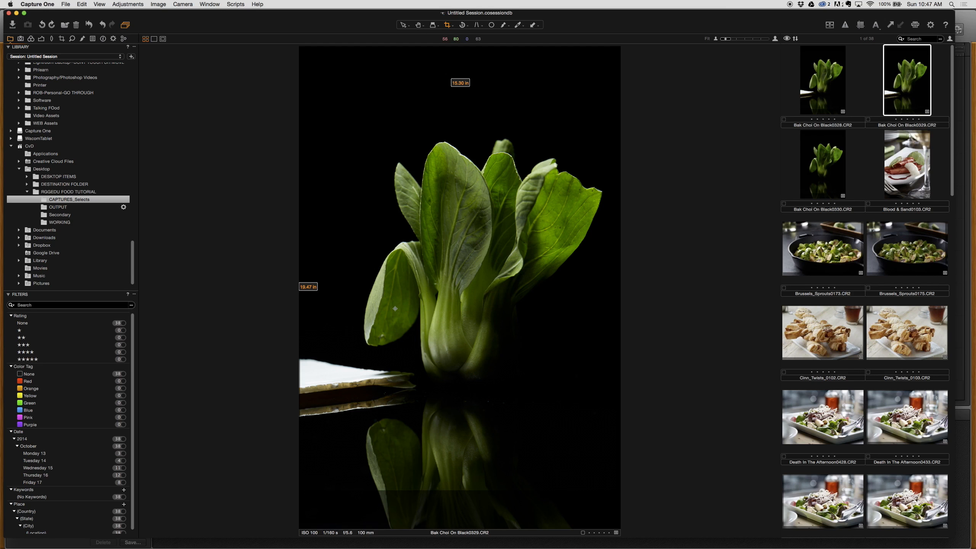
{"action": "key", "text": "Right"}
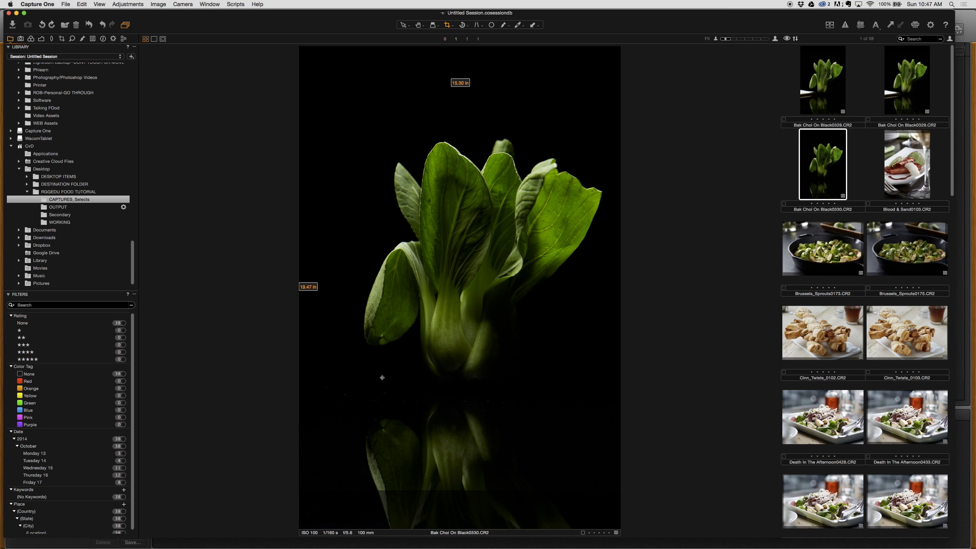
{"action": "left_click", "coordinate": [829, 89]}
{"action": "left_click", "coordinate": [828, 177]}
{"action": "left_click", "coordinate": [467, 504]}
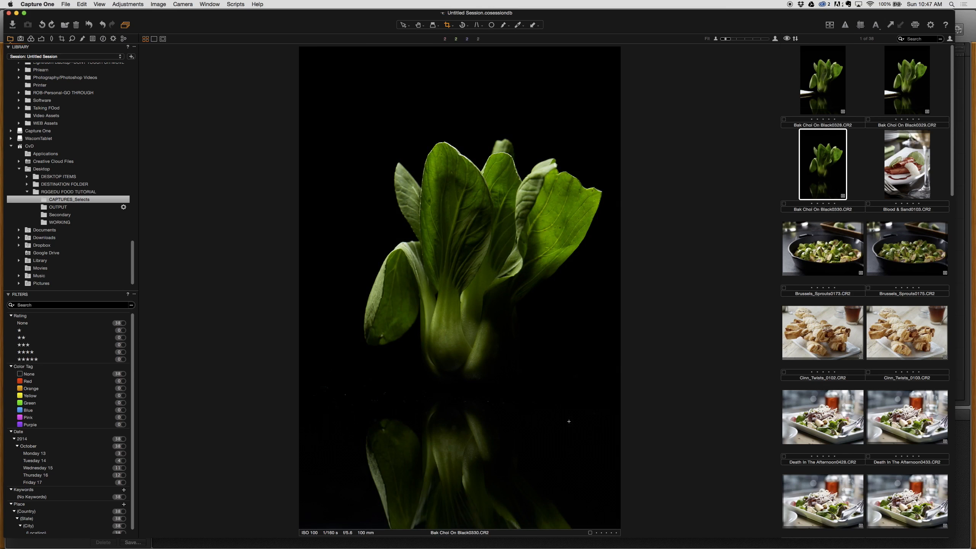
{"action": "left_click", "coordinate": [832, 75]}
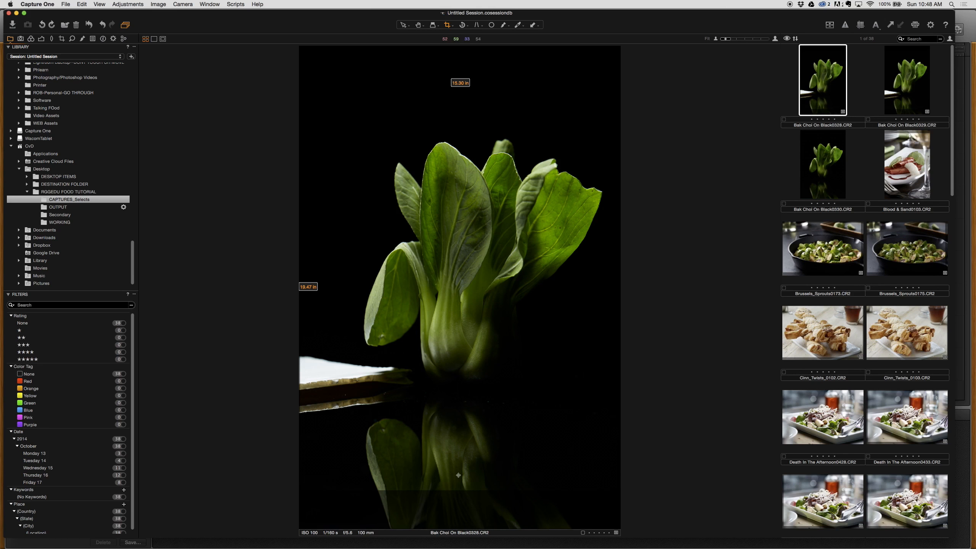
{"action": "left_click", "coordinate": [453, 501]}
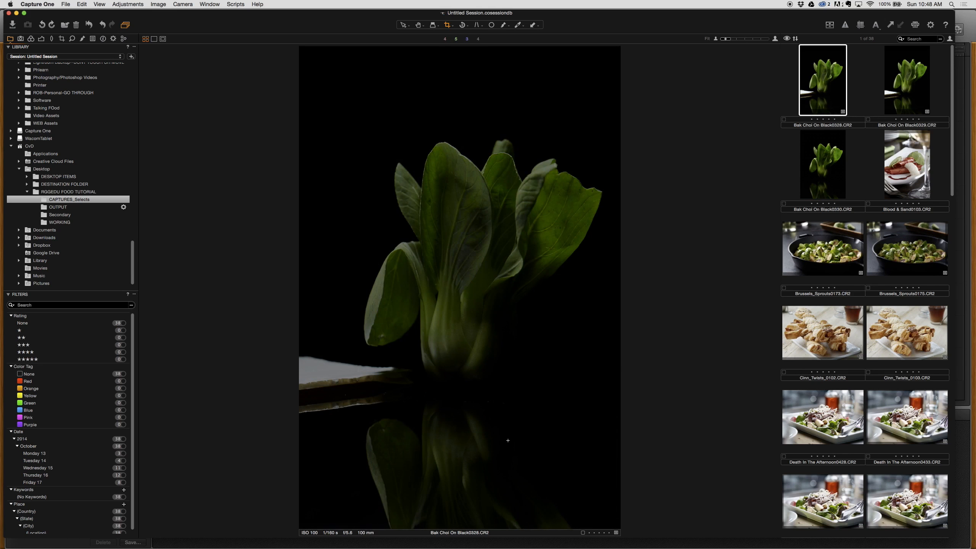
{"action": "left_click", "coordinate": [552, 429]}
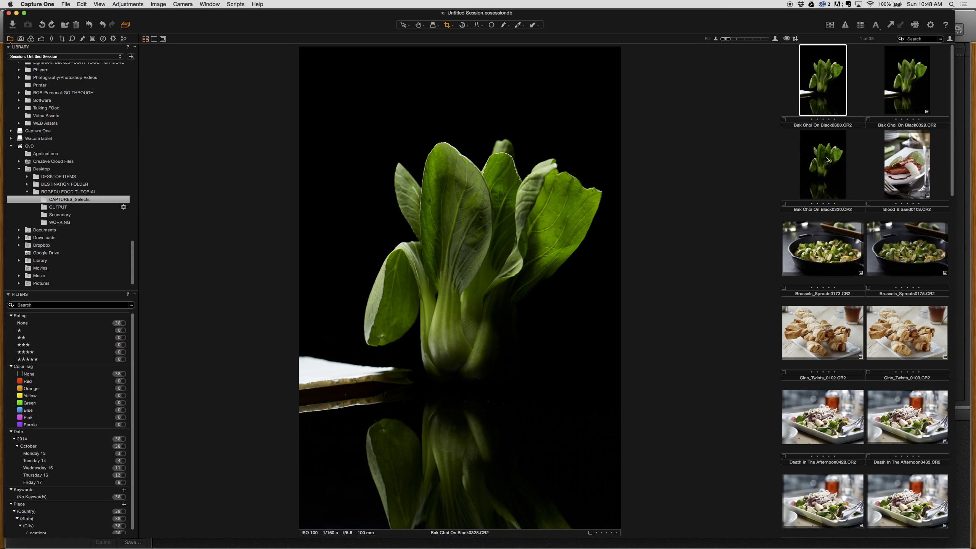
Select Bak Choi On Black0328 and Bak Choi On Black0330 together and enable the HIGH RES 16b process recipe
{"action": "left_click", "coordinate": [827, 180], "text": "super"}
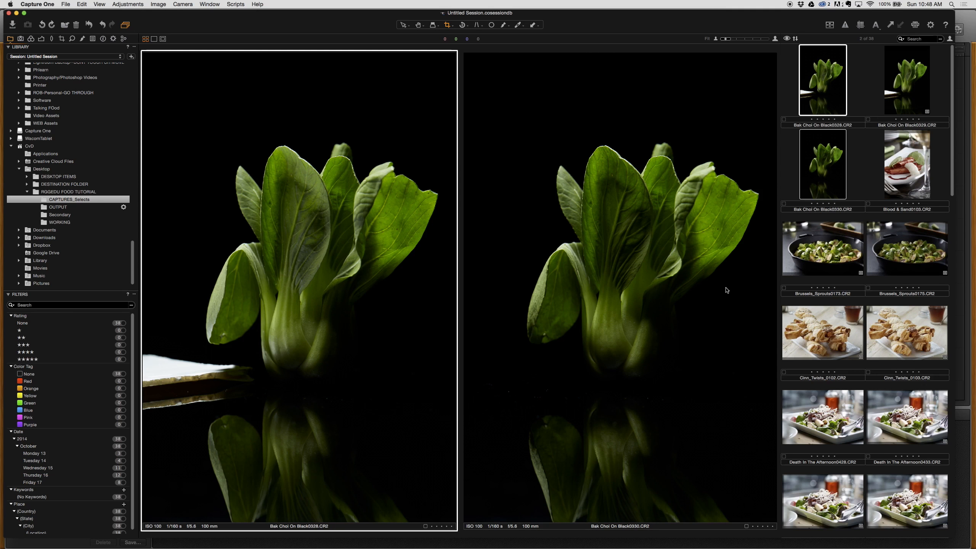
{"action": "left_click", "coordinate": [113, 39]}
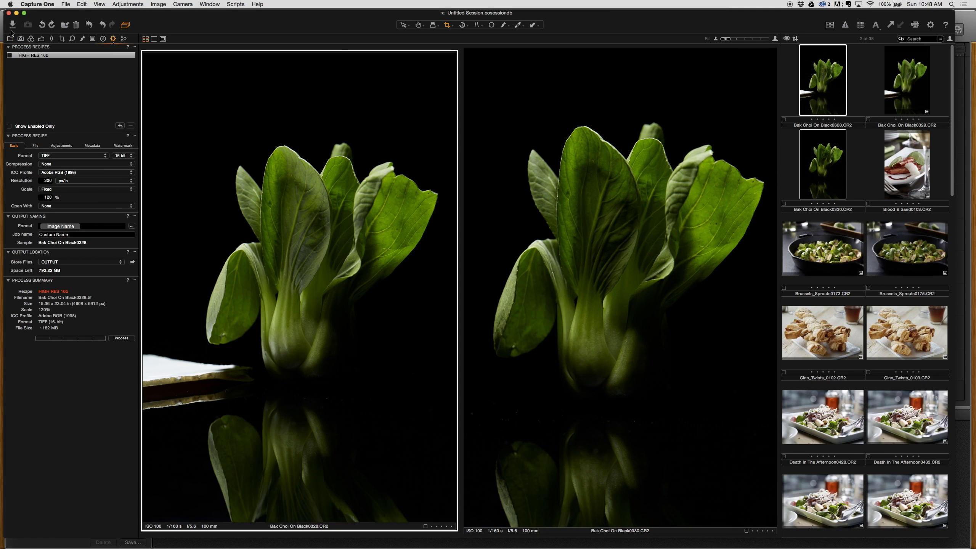
{"action": "left_click", "coordinate": [10, 54]}
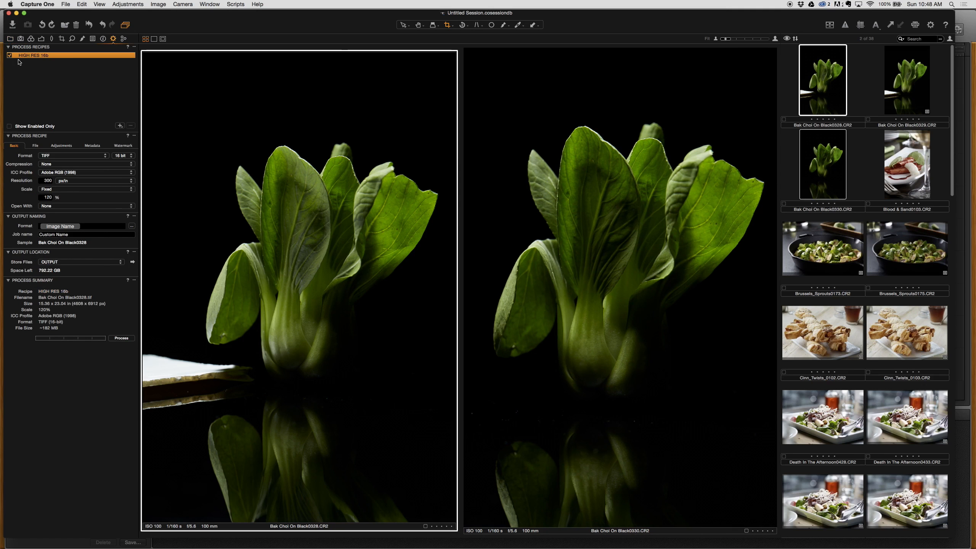
Set the fixed scale of the HIGH RES 16b recipe to 130%
{"action": "left_click", "coordinate": [48, 198]}
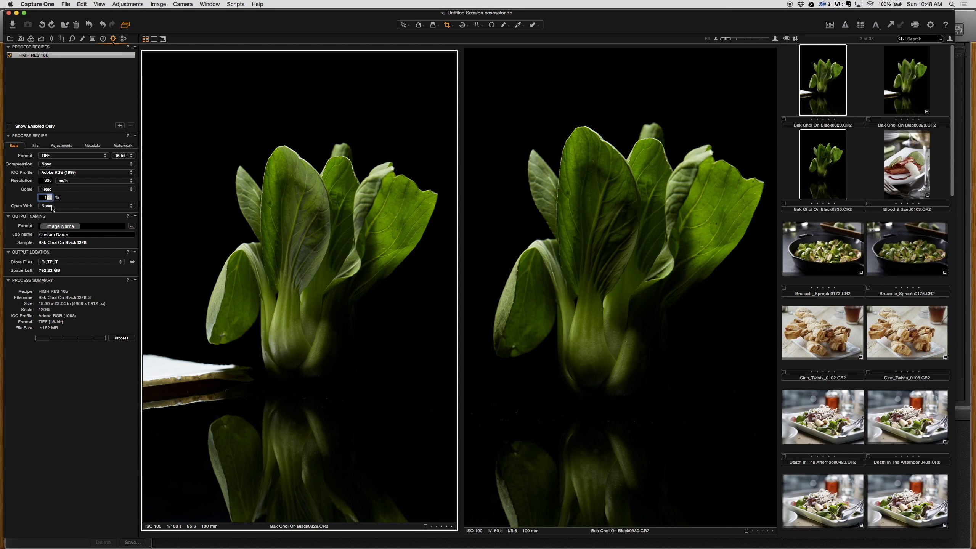
{"action": "key", "text": "BackSpace"}
{"action": "key", "text": "BackSpace"}
{"action": "type", "text": "30"}
{"action": "key", "text": "Tab"}
{"action": "scroll", "coordinate": [300, 288], "scroll_direction": "up", "scroll_amount": 2}
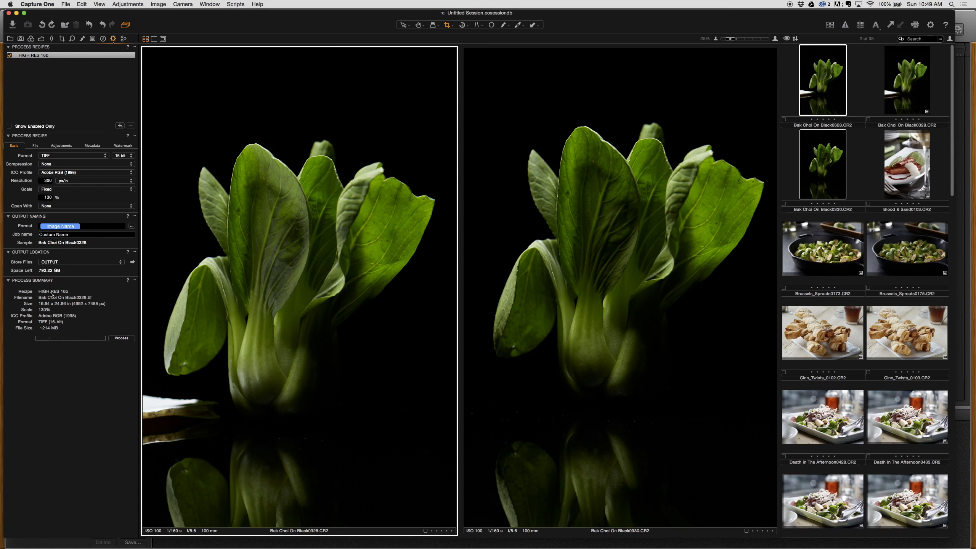
Set the recipe's output to open with Adobe Photoshop CC 2014 and process the two selected images
{"action": "left_click", "coordinate": [115, 206]}
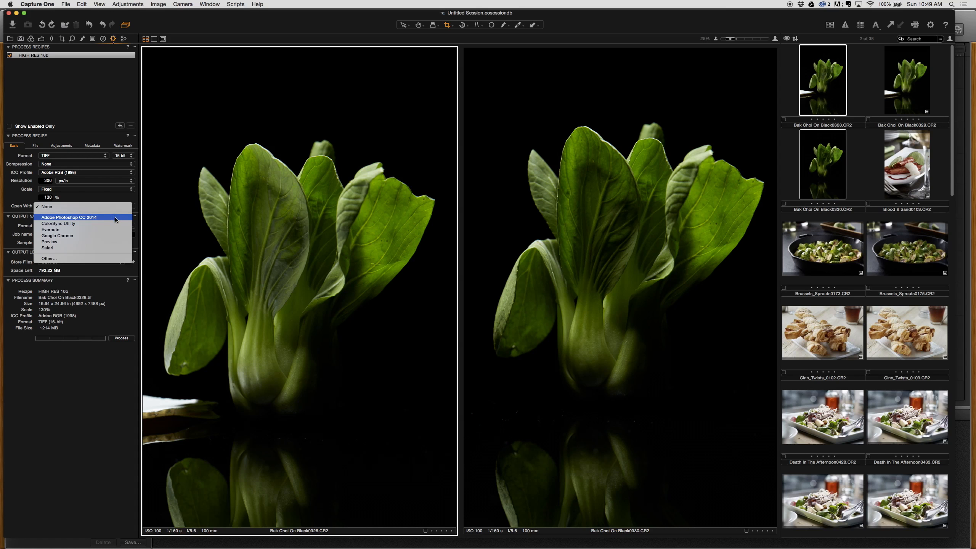
{"action": "left_click", "coordinate": [114, 218]}
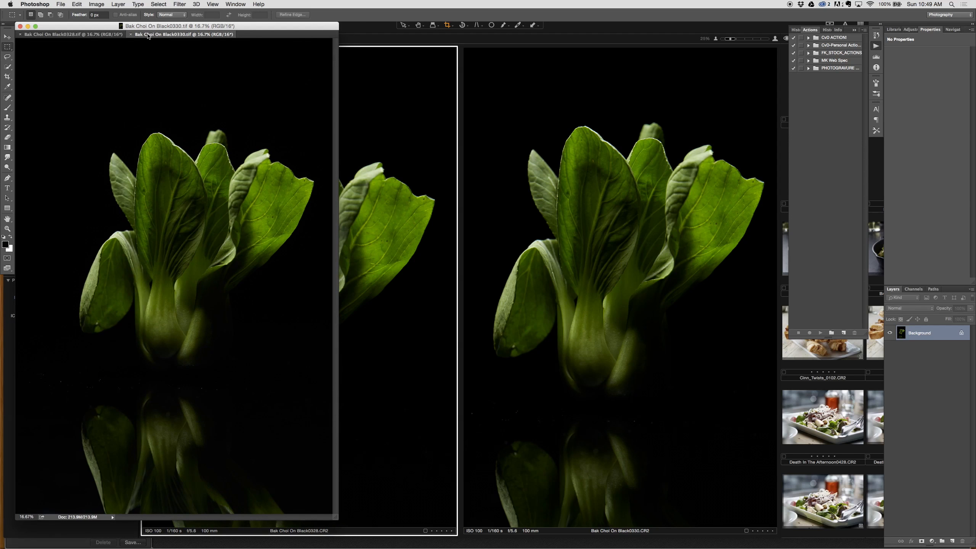
In Photoshop, separate the Bak Choi On Black0330 document into its own window and place it beside the Bak Choi On Black0328 window
{"action": "left_click_drag", "start_coordinate": [148, 35], "coordinate": [540, 38]}
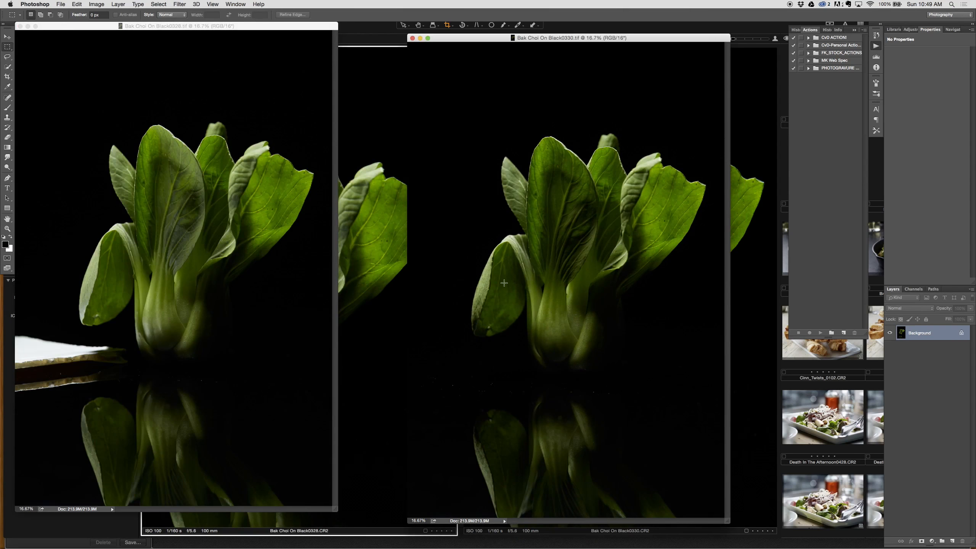
{"action": "key", "text": "v"}
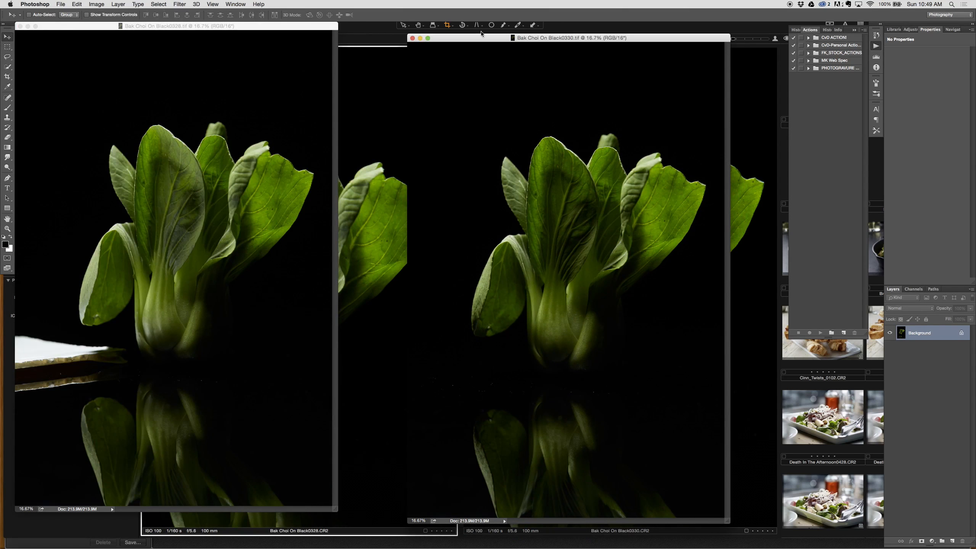
{"action": "left_click_drag", "start_coordinate": [481, 34], "coordinate": [411, 33]}
{"action": "left_click", "coordinate": [691, 28]}
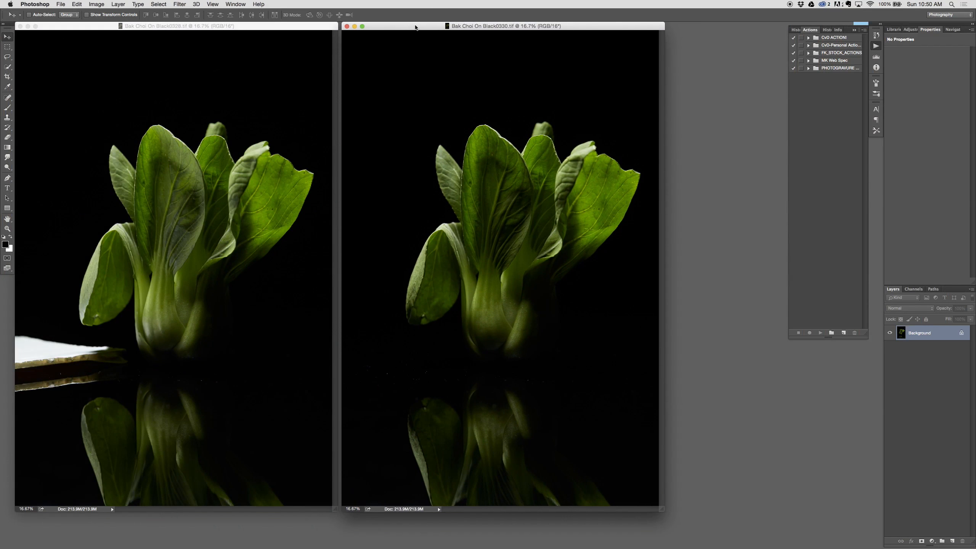
{"action": "mouse_move", "coordinate": [414, 27]}
{"action": "left_mouse_down"}
{"action": "mouse_move", "coordinate": [455, 31]}
{"action": "mouse_move", "coordinate": [431, 29]}
{"action": "left_mouse_up"}
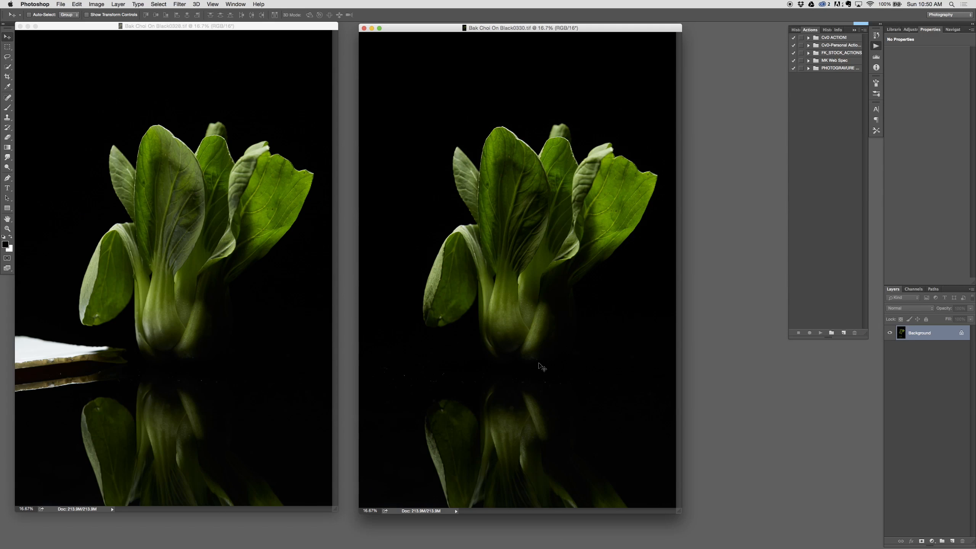
Try copying the 0328 image onto the 0330 document in register, check it against the Background, and undo the copy
{"action": "left_click", "coordinate": [129, 242]}
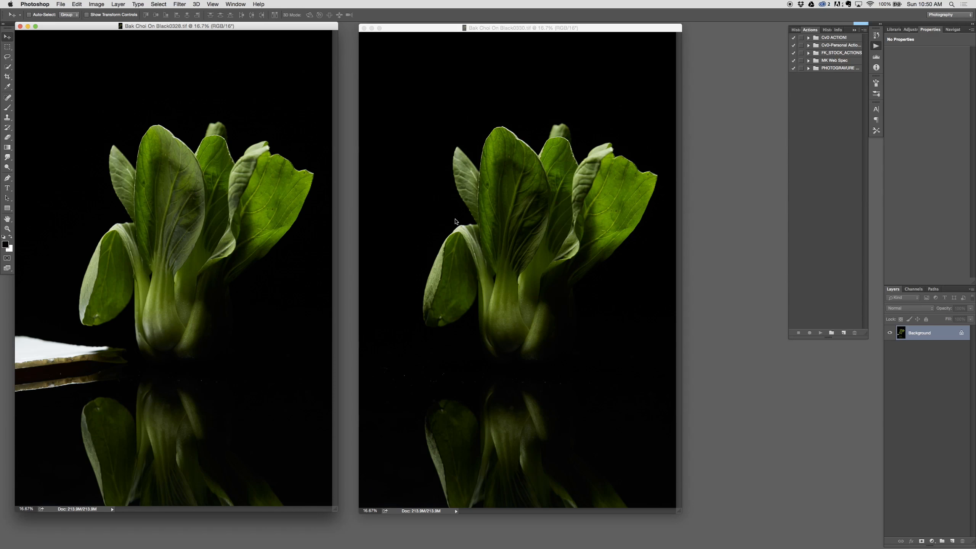
{"action": "left_click_drag", "start_coordinate": [455, 220], "coordinate": [459, 199]}
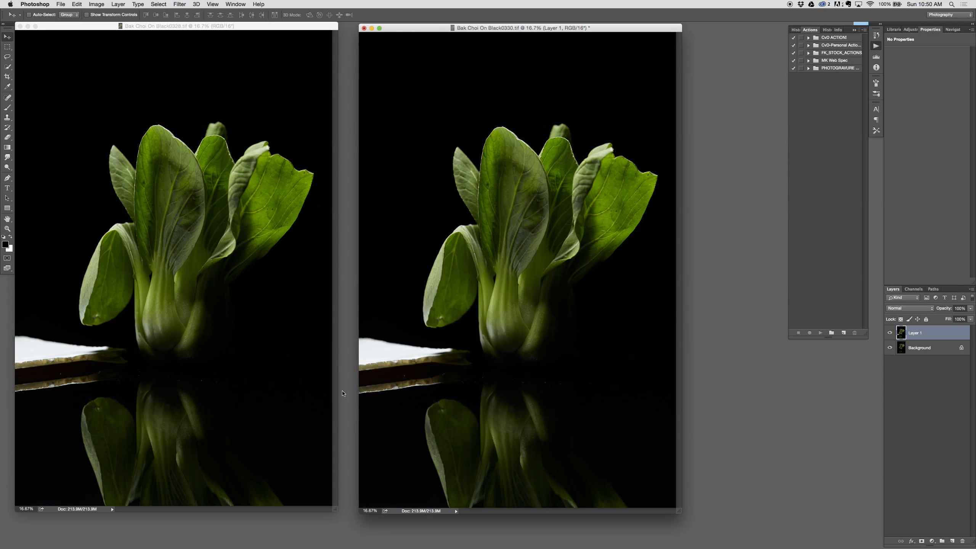
{"action": "left_click", "coordinate": [889, 332]}
{"action": "left_click", "coordinate": [889, 333]}
{"action": "key", "text": "super+z"}
Try copying the 0328 image onto the 0330 document without alignment, reposition it by hand, and delete that layer
{"action": "left_click", "coordinate": [215, 237]}
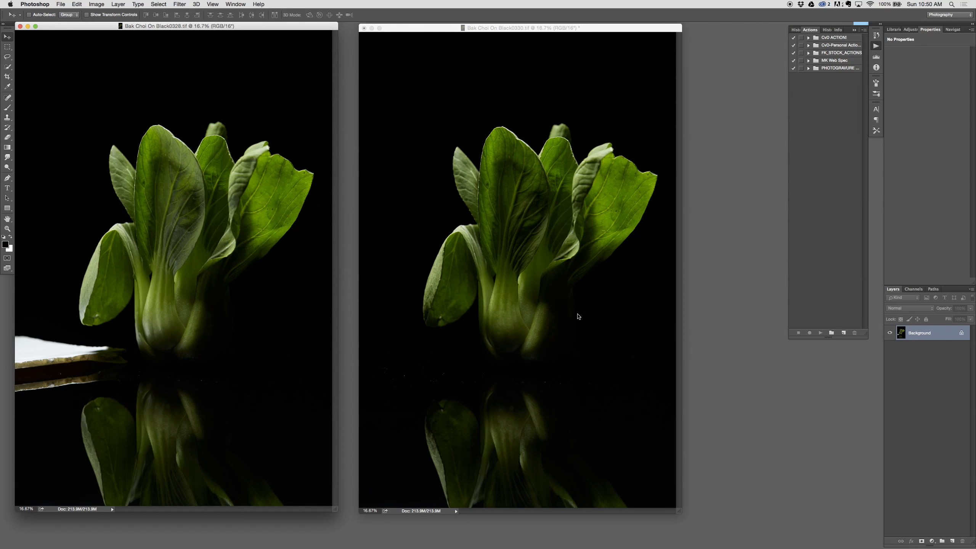
{"action": "left_click_drag", "start_coordinate": [243, 242], "coordinate": [579, 316]}
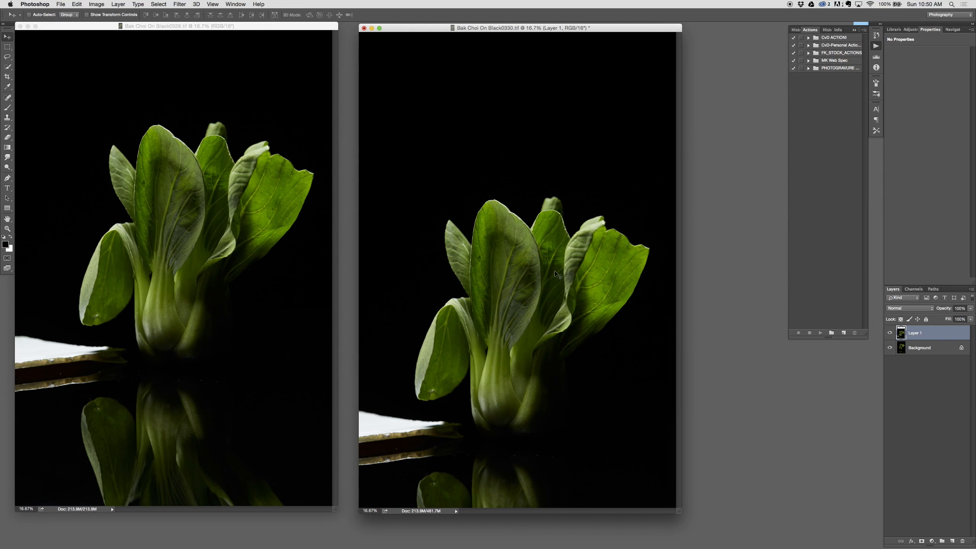
{"action": "left_click_drag", "start_coordinate": [557, 275], "coordinate": [593, 209]}
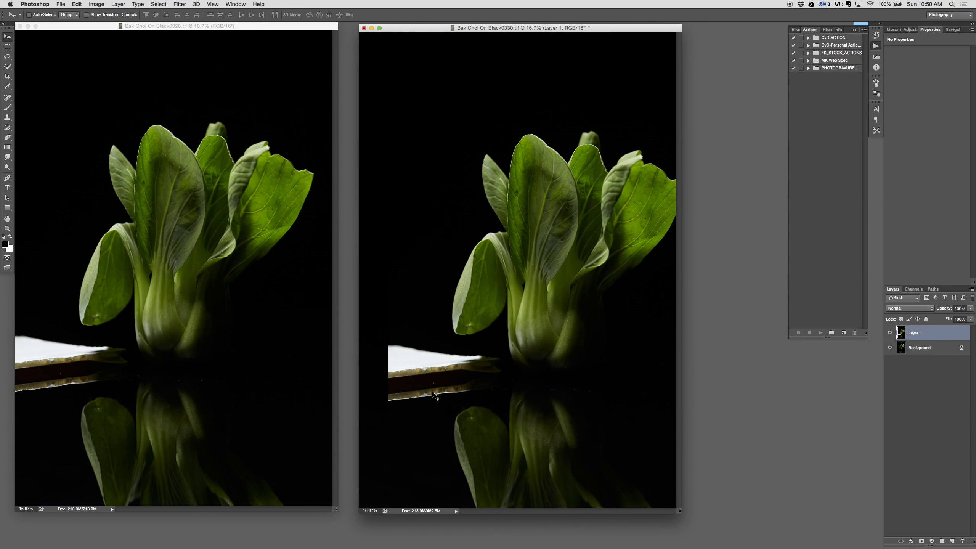
{"action": "key", "text": "Delete"}
Copy the 0328 image into the 0330 document as an exactly aligned layer and compare it with the Background
{"action": "left_click", "coordinate": [147, 283]}
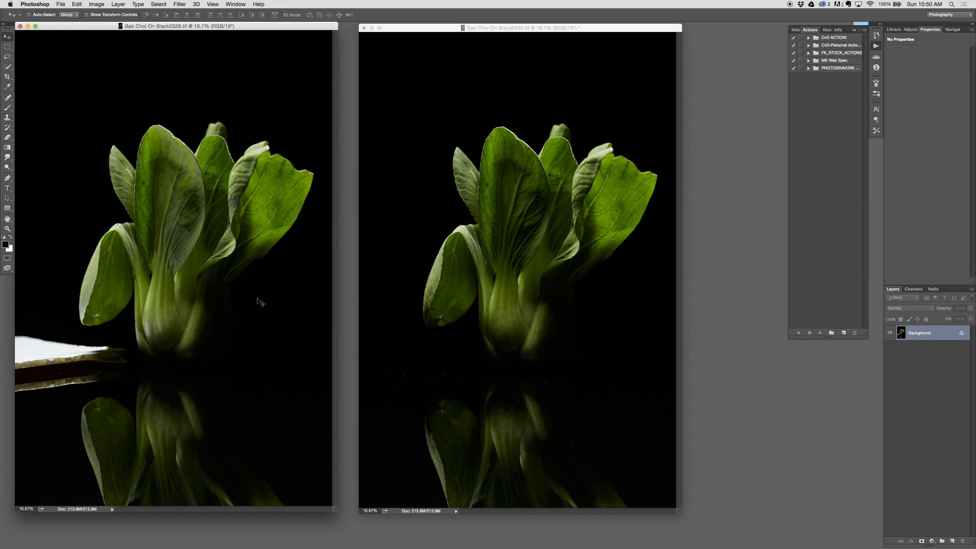
{"action": "left_click_drag", "start_coordinate": [261, 303], "coordinate": [583, 337]}
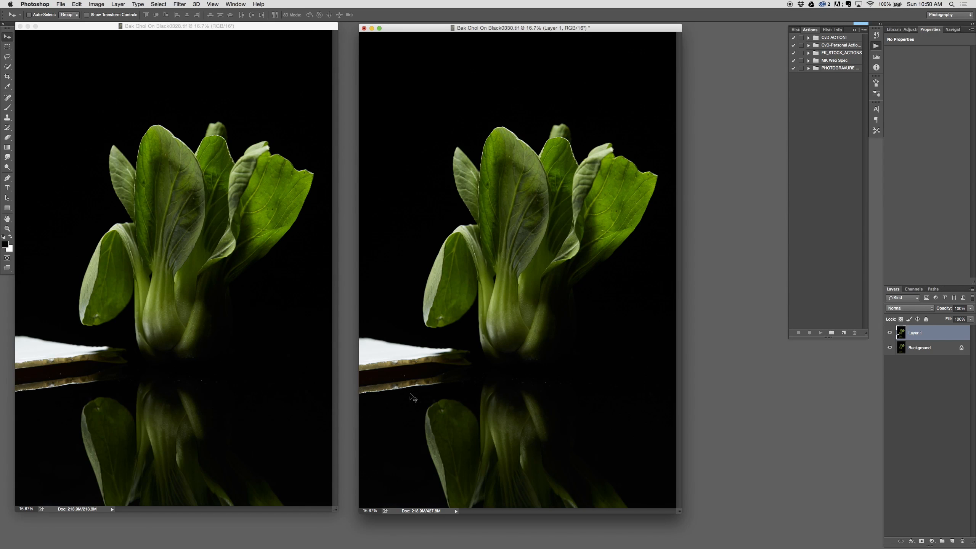
{"action": "left_click", "coordinate": [891, 333]}
{"action": "left_click", "coordinate": [890, 333]}
{"action": "left_click", "coordinate": [890, 332]}
{"action": "left_click", "coordinate": [890, 333]}
{"action": "left_click", "coordinate": [890, 332]}
{"action": "left_click", "coordinate": [890, 334]}
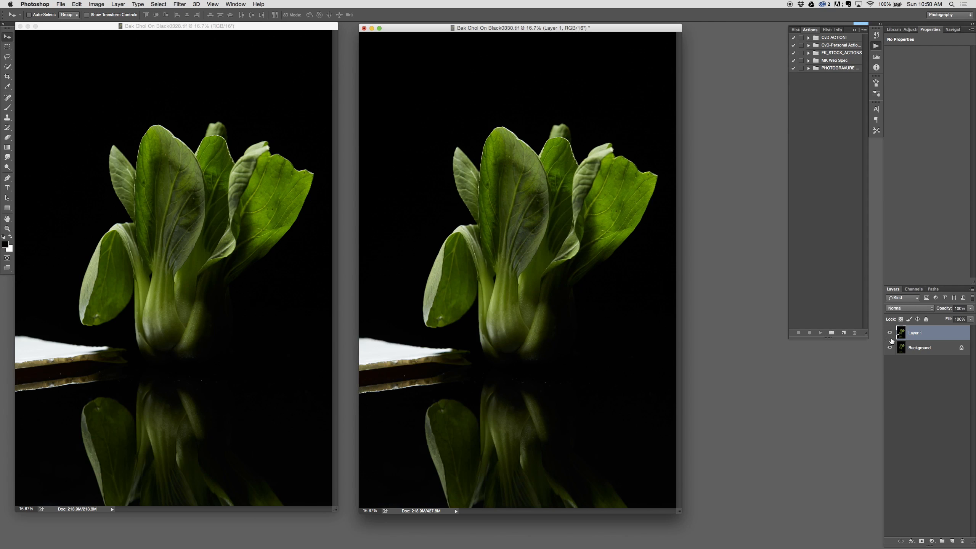
Rename the copied layer "fill" and close the Bak Choi On Black0328 document
{"action": "double_click", "coordinate": [916, 333]}
{"action": "type", "text": "fill"}
{"action": "key", "text": "Return"}
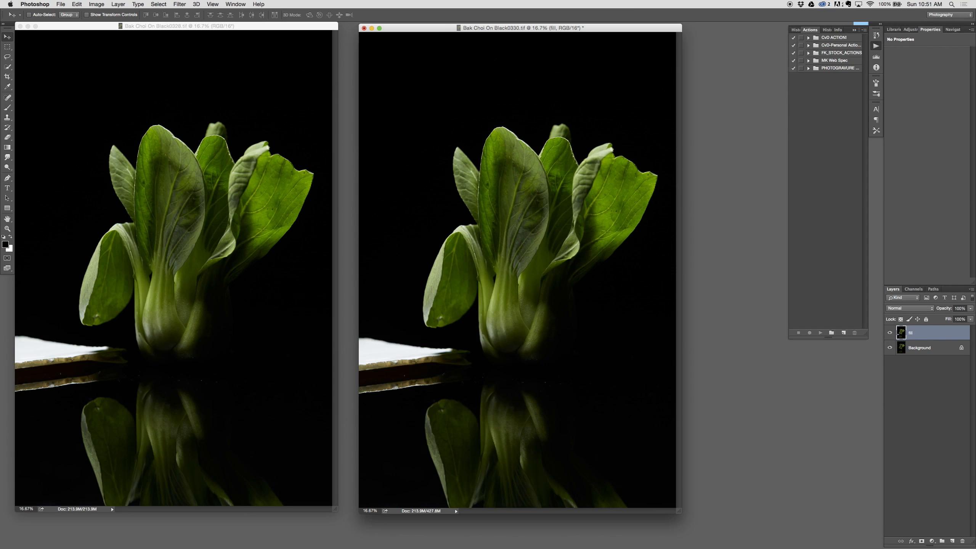
{"action": "left_click", "coordinate": [20, 29]}
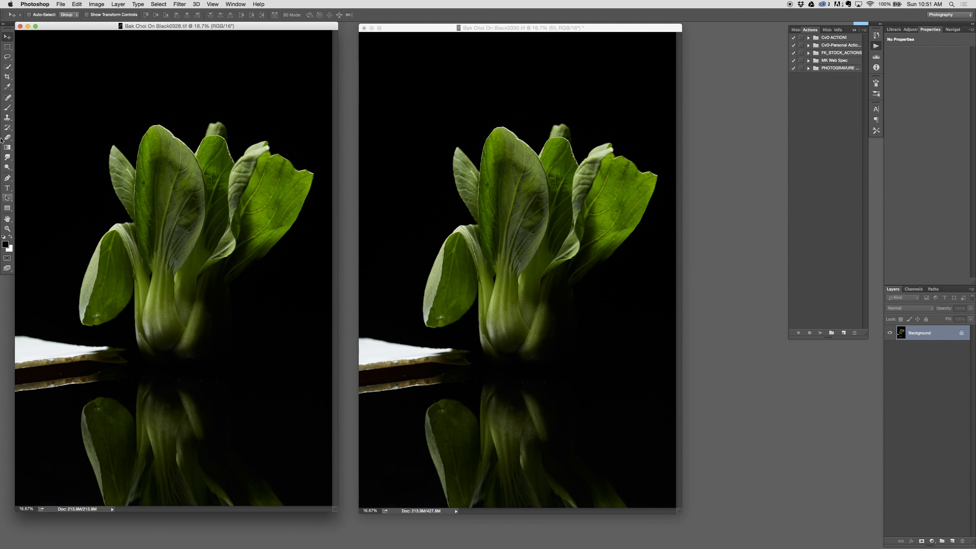
{"action": "left_click", "coordinate": [20, 26]}
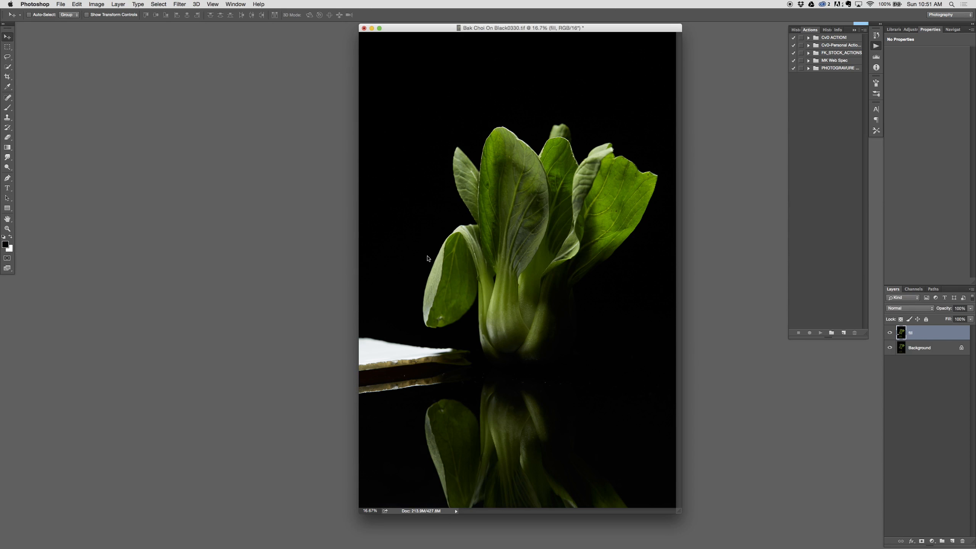
Show the composite in full-screen mode and examine how the fill layer's lighting differs from the Background
{"action": "key", "text": "f"}
{"action": "left_click_drag", "start_coordinate": [516, 306], "coordinate": [399, 283]}
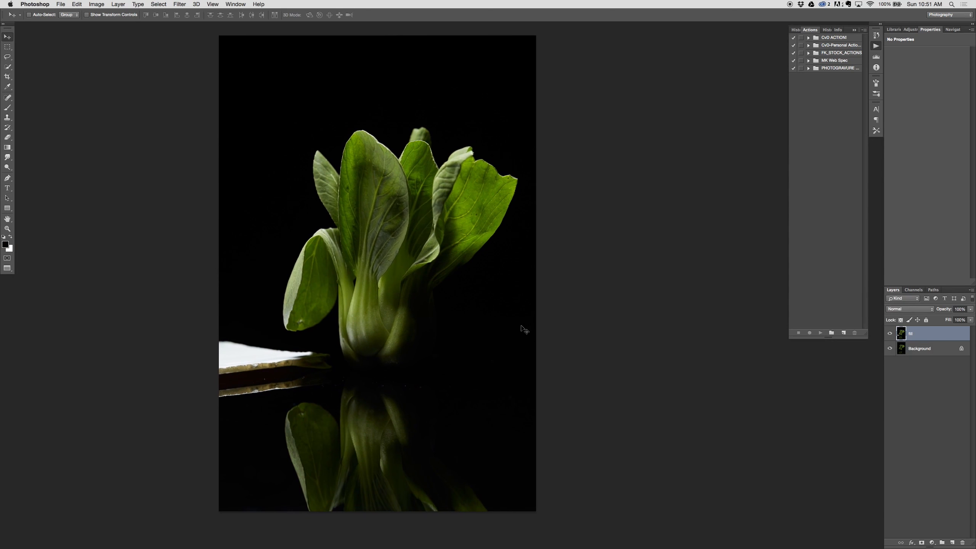
{"action": "left_click", "coordinate": [890, 334]}
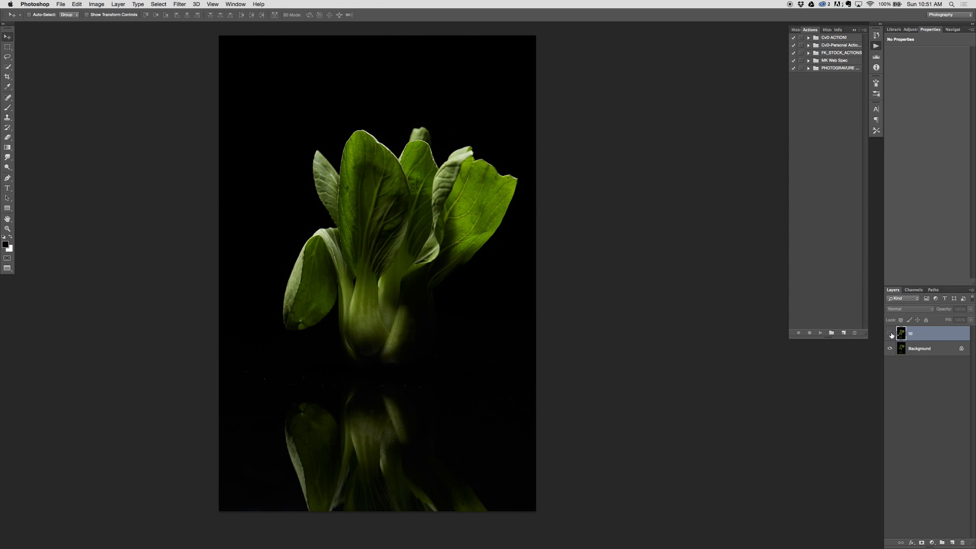
{"action": "left_click", "coordinate": [889, 334]}
{"action": "left_click", "coordinate": [890, 334]}
{"action": "left_click", "coordinate": [889, 335]}
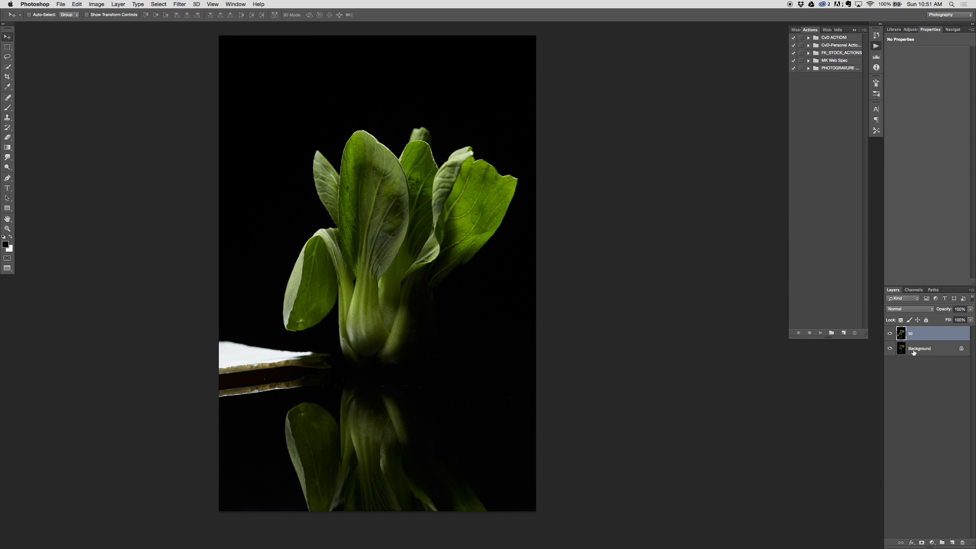
{"action": "left_click", "coordinate": [890, 334]}
{"action": "left_click", "coordinate": [890, 335]}
Add a white layer mask to the fill layer
{"action": "left_click", "coordinate": [922, 542]}
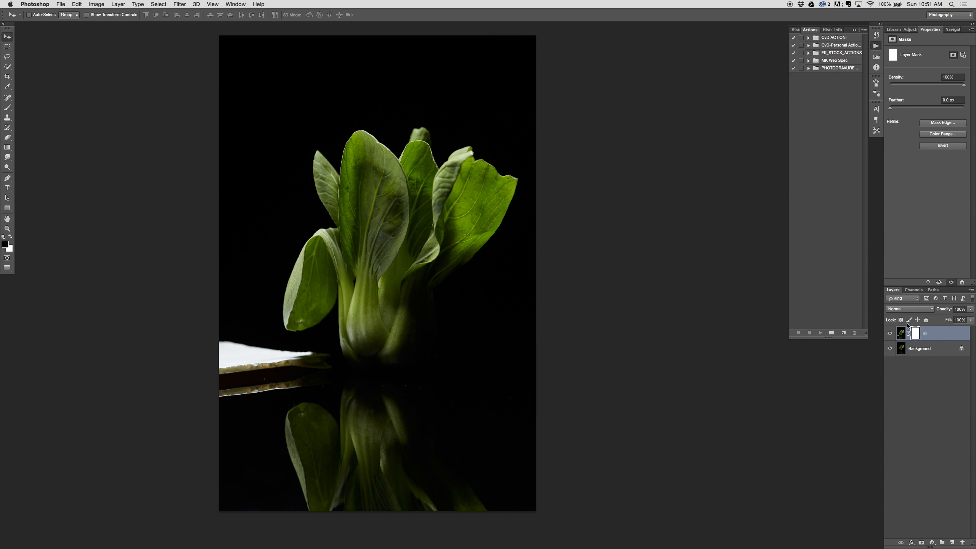
{"action": "left_click", "coordinate": [890, 334]}
{"action": "left_click", "coordinate": [889, 334]}
Invert the fill layer's mask to black and make white the foreground colour
{"action": "key", "text": "super+i"}
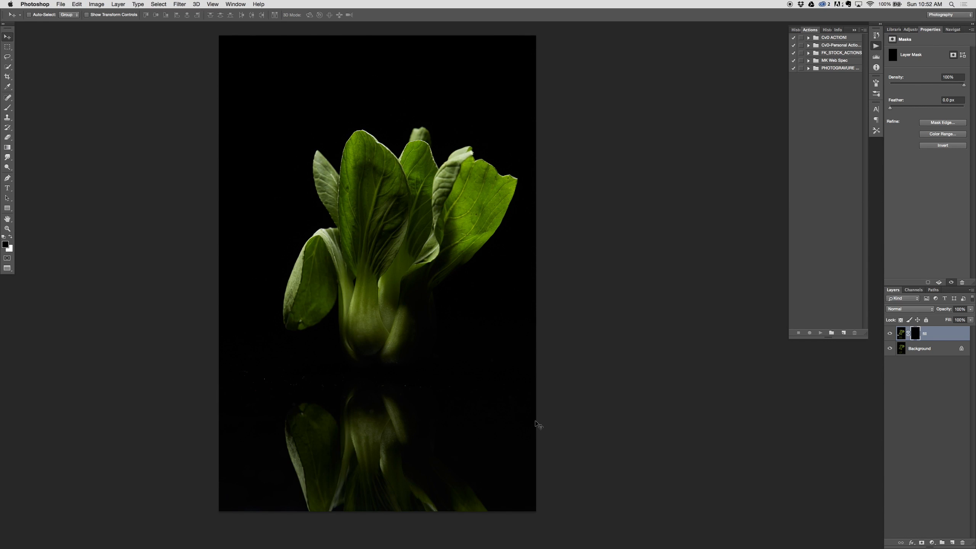
{"action": "key", "text": "super+i"}
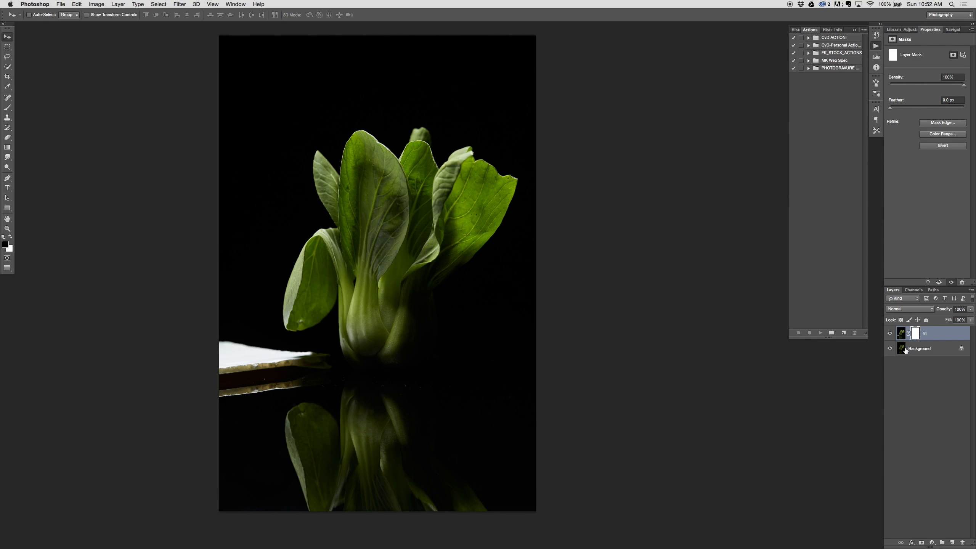
{"action": "key", "text": "x"}
{"action": "key", "text": "super+i"}
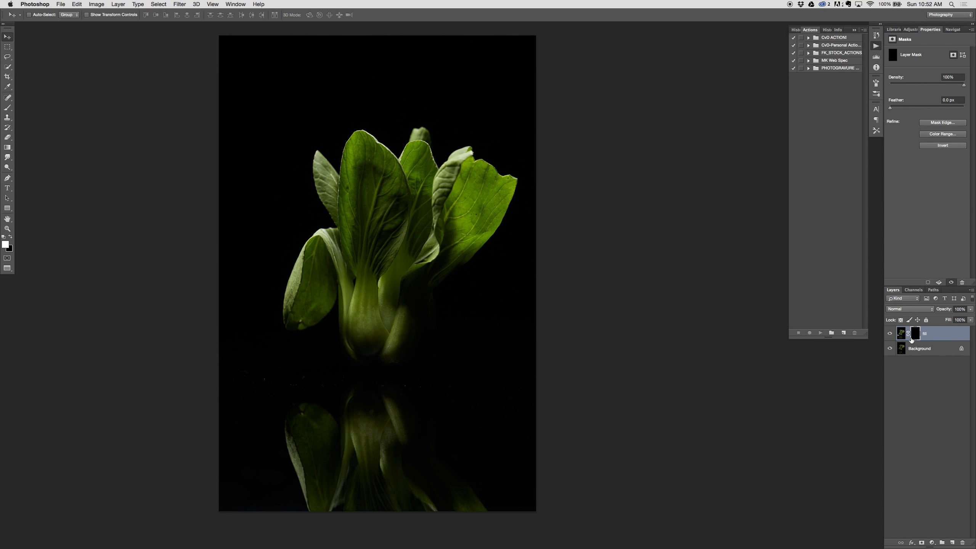
Toggle the fill layer's visibility to compare the black-masked composite with the Background alone
{"action": "left_click", "coordinate": [890, 334]}
{"action": "left_click", "coordinate": [890, 334]}
{"action": "left_click", "coordinate": [890, 334]}
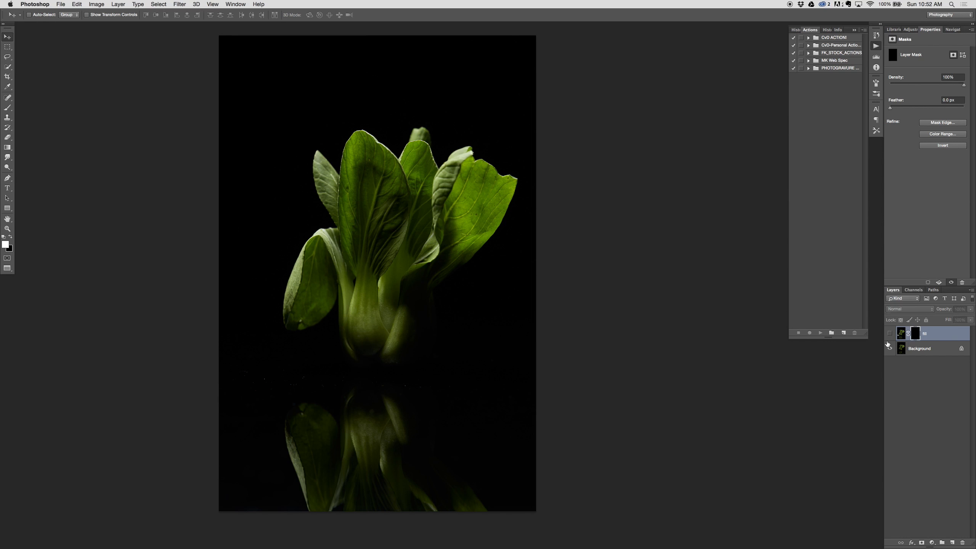
{"action": "left_click", "coordinate": [890, 334]}
{"action": "left_click", "coordinate": [890, 334]}
{"action": "left_click", "coordinate": [890, 334]}
Paint white on the fill layer's mask over the front leaf and stalk with a 1400 px brush, at 10% and 50% opacity
{"action": "key", "text": "b"}
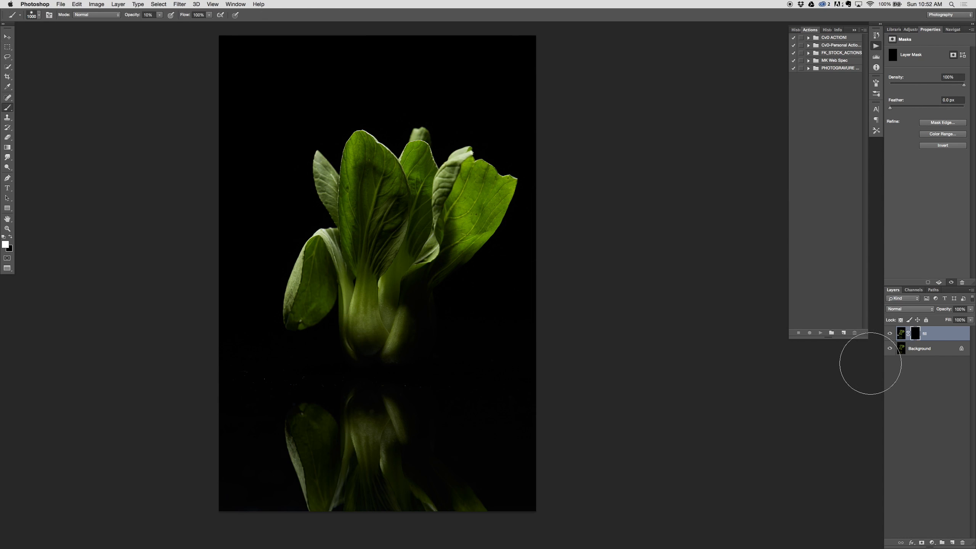
{"action": "key", "text": "bracketright"}
{"action": "key", "text": "bracketright"}
{"action": "key", "text": "bracketright"}
{"action": "key", "text": "bracketright"}
{"action": "mouse_move", "coordinate": [340, 250]}
{"action": "left_mouse_down"}
{"action": "mouse_move", "coordinate": [371, 192]}
{"action": "mouse_move", "coordinate": [355, 321]}
{"action": "mouse_move", "coordinate": [392, 274]}
{"action": "mouse_move", "coordinate": [371, 249]}
{"action": "left_mouse_up"}
{"action": "key", "text": "5"}
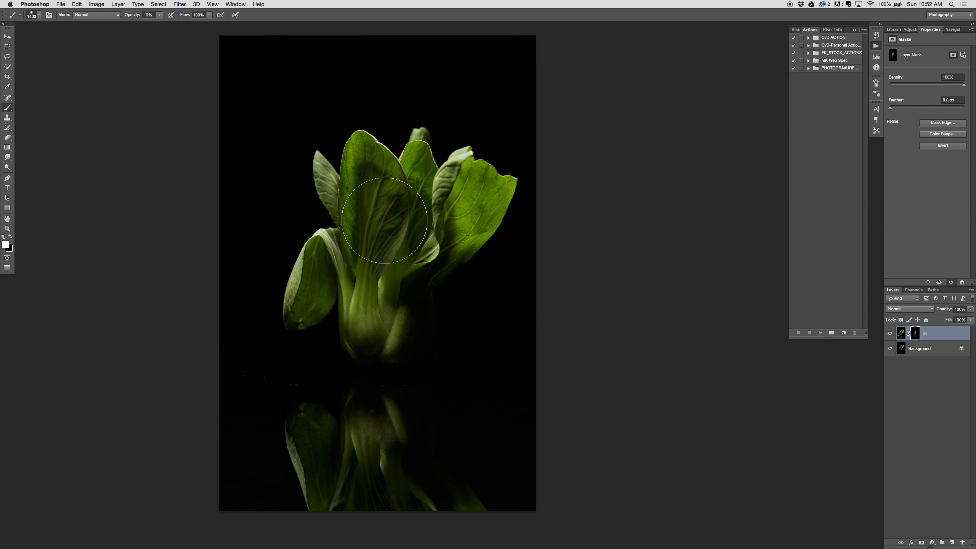
{"action": "mouse_move", "coordinate": [413, 113]}
{"action": "left_mouse_down"}
{"action": "mouse_move", "coordinate": [391, 373]}
{"action": "mouse_move", "coordinate": [469, 334]}
{"action": "mouse_move", "coordinate": [379, 176]}
{"action": "mouse_move", "coordinate": [454, 287]}
{"action": "mouse_move", "coordinate": [403, 416]}
{"action": "mouse_move", "coordinate": [371, 250]}
{"action": "mouse_move", "coordinate": [349, 349]}
{"action": "mouse_move", "coordinate": [338, 294]}
{"action": "mouse_move", "coordinate": [360, 308]}
{"action": "left_mouse_up"}
Paint more white on the fill layer's mask over the upper leaves with a 600 px brush at 50% opacity
{"action": "key", "text": "bracketleft"}
{"action": "key", "text": "bracketleft"}
{"action": "key", "text": "bracketleft"}
{"action": "key", "text": "bracketleft"}
{"action": "key", "text": "bracketleft"}
{"action": "key", "text": "bracketleft"}
{"action": "key", "text": "bracketleft"}
{"action": "key", "text": "bracketleft"}
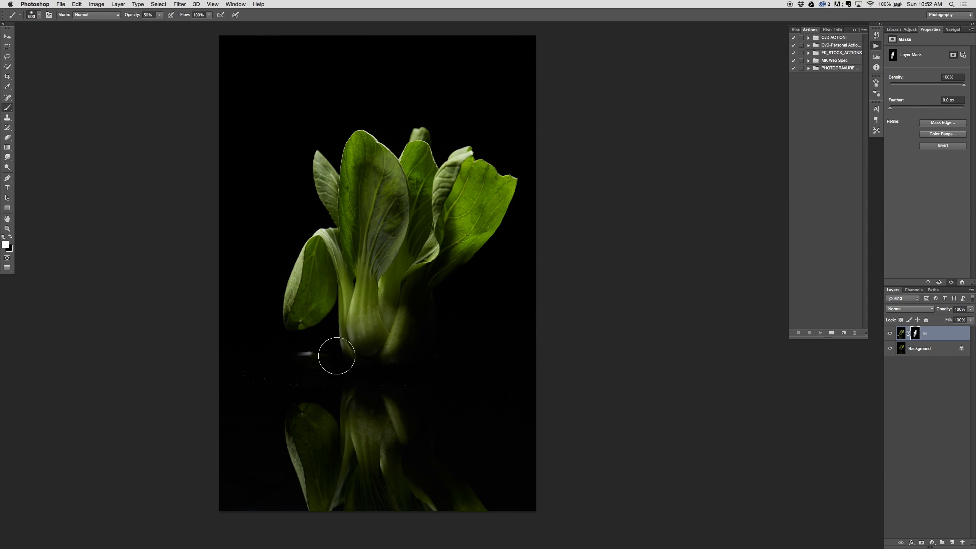
{"action": "mouse_move", "coordinate": [362, 156]}
{"action": "left_mouse_down"}
{"action": "mouse_move", "coordinate": [379, 253]}
{"action": "mouse_move", "coordinate": [382, 334]}
{"action": "mouse_move", "coordinate": [372, 346]}
{"action": "mouse_move", "coordinate": [363, 169]}
{"action": "mouse_move", "coordinate": [413, 269]}
{"action": "mouse_move", "coordinate": [379, 383]}
{"action": "mouse_move", "coordinate": [435, 199]}
{"action": "left_mouse_up"}
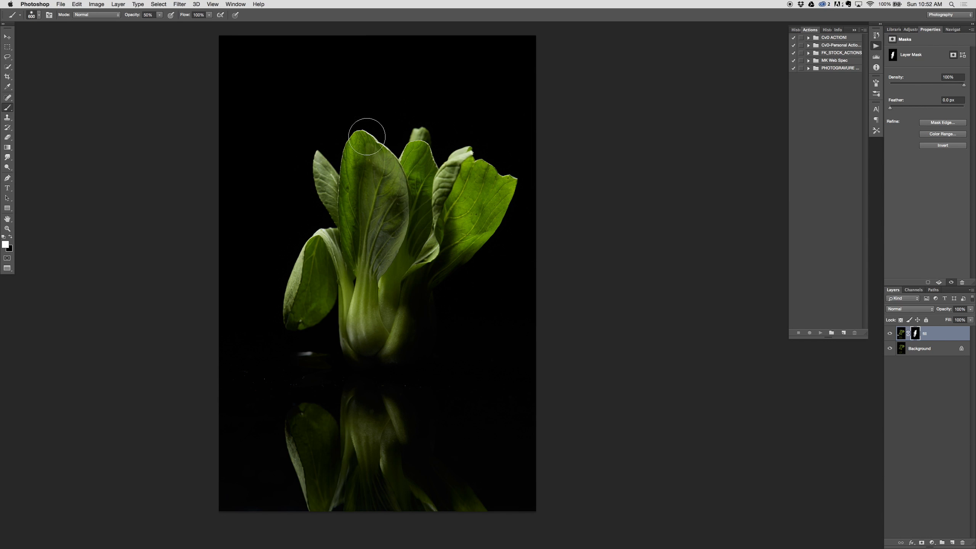
Paint black over the front leaf and stalk, and refill the whole fill layer mask with black
{"action": "key", "text": "x"}
{"action": "left_click_drag", "start_coordinate": [390, 163], "coordinate": [396, 216]}
{"action": "mouse_move", "coordinate": [402, 295]}
{"action": "left_mouse_down"}
{"action": "mouse_move", "coordinate": [370, 174]}
{"action": "mouse_move", "coordinate": [381, 258]}
{"action": "mouse_move", "coordinate": [369, 330]}
{"action": "mouse_move", "coordinate": [406, 361]}
{"action": "mouse_move", "coordinate": [304, 363]}
{"action": "mouse_move", "coordinate": [313, 320]}
{"action": "mouse_move", "coordinate": [364, 336]}
{"action": "left_mouse_up"}
{"action": "key", "text": "alt+BackSpace"}
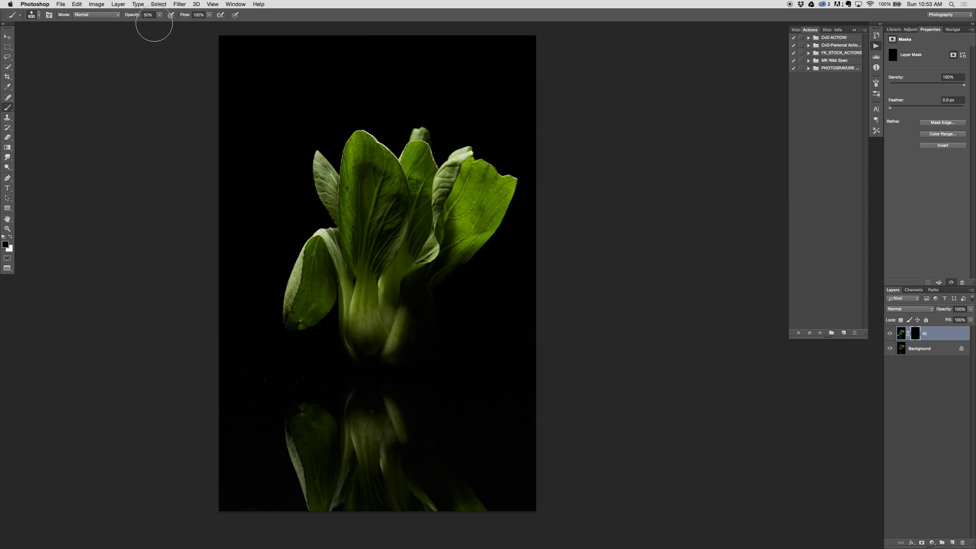
Paint white on the fill layer's mask over the front leaf and stalk with a 1000 px brush at 20% opacity
{"action": "key", "text": "2"}
{"action": "key", "text": "bracketright"}
{"action": "key", "text": "bracketright"}
{"action": "key", "text": "bracketright"}
{"action": "key", "text": "bracketright"}
{"action": "key", "text": "x"}
{"action": "left_click_drag", "start_coordinate": [404, 154], "coordinate": [344, 369]}
Paint the front leaf and stalk white on the fill layer's mask at 100% opacity, and paint them back to black
{"action": "key", "text": "0"}
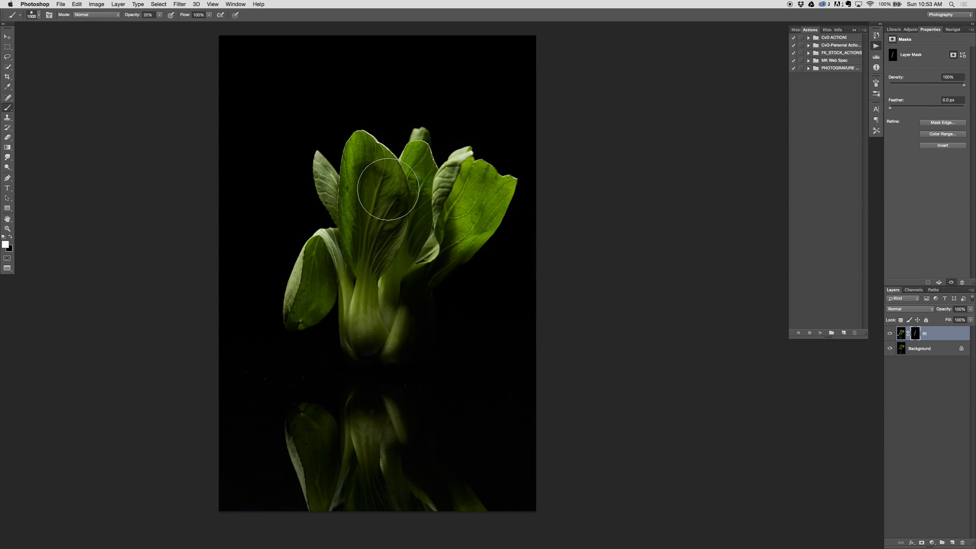
{"action": "left_click_drag", "start_coordinate": [385, 150], "coordinate": [381, 342]}
{"action": "left_click_drag", "start_coordinate": [375, 225], "coordinate": [403, 349]}
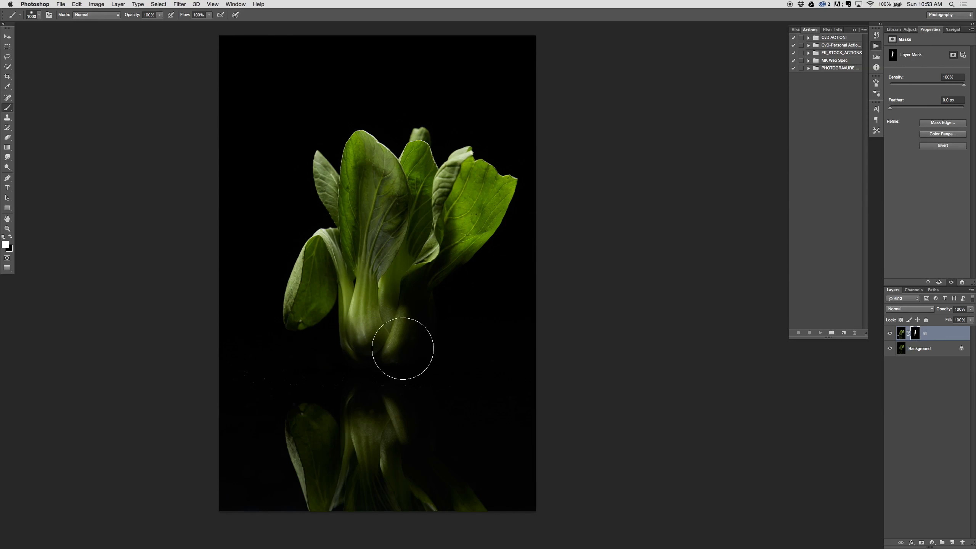
{"action": "key", "text": "x"}
{"action": "mouse_move", "coordinate": [373, 138]}
{"action": "left_mouse_down"}
{"action": "mouse_move", "coordinate": [392, 218]}
{"action": "mouse_move", "coordinate": [364, 121]}
{"action": "mouse_move", "coordinate": [384, 173]}
{"action": "mouse_move", "coordinate": [397, 339]}
{"action": "left_mouse_up"}
Set the brush to 20% opacity and 0% hardness with white as the foreground colour
{"action": "key", "text": "2"}
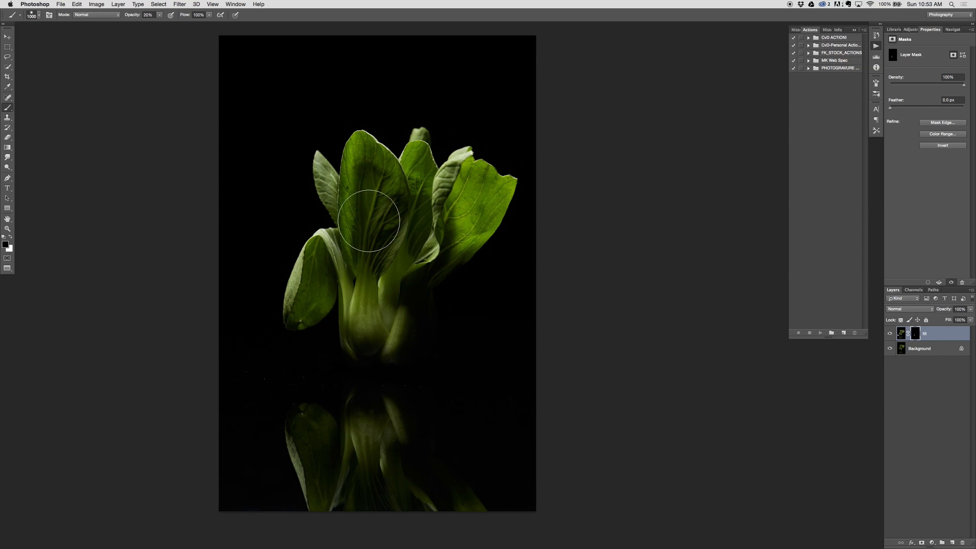
{"action": "key", "text": "x"}
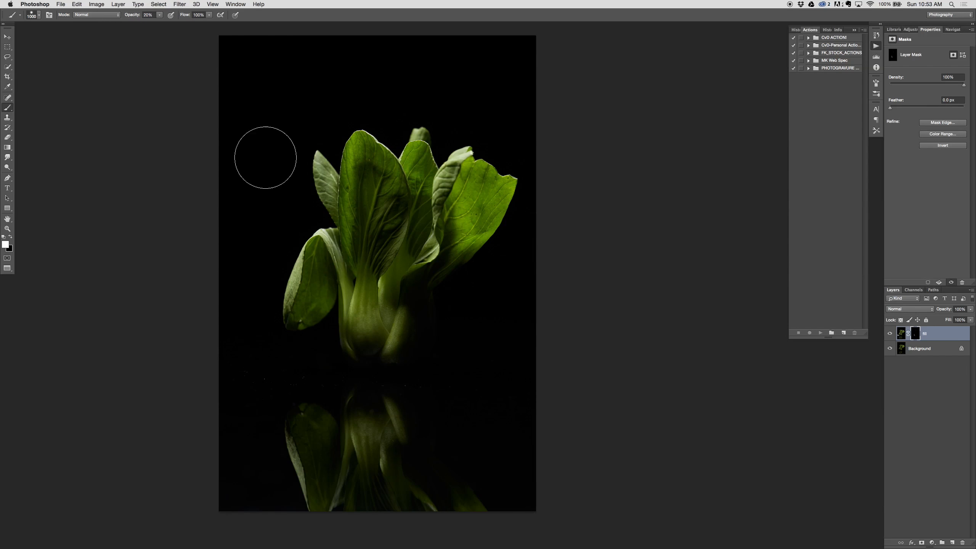
{"action": "left_click", "coordinate": [39, 15]}
{"action": "left_click_drag", "start_coordinate": [67, 58], "coordinate": [34, 58]}
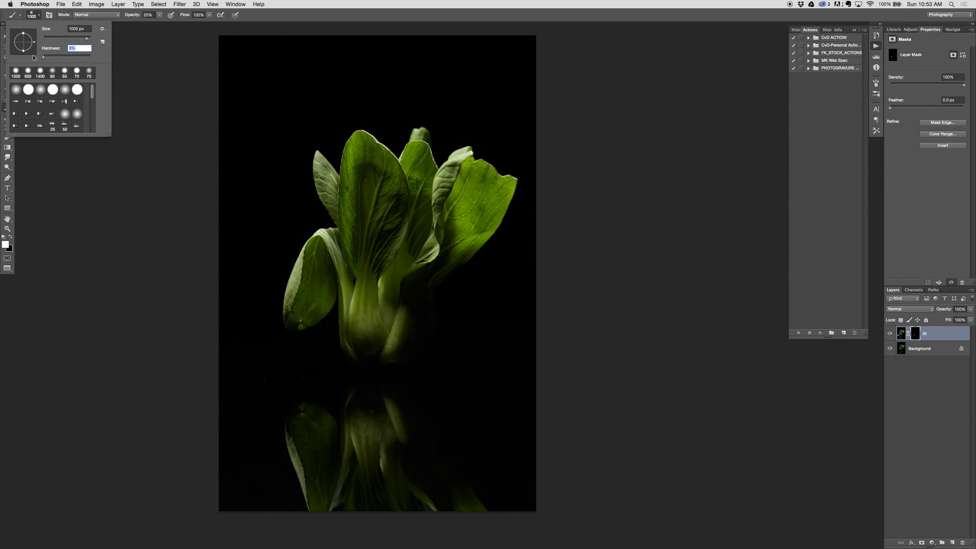
{"action": "left_click", "coordinate": [40, 18]}
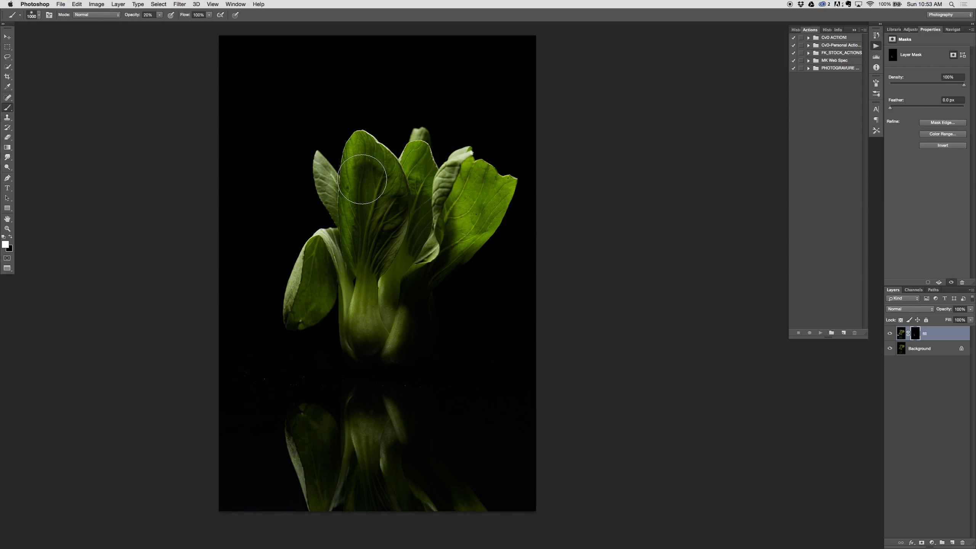
Paint white on the fill layer's mask over the front leaf, stalk and reflection with a 1300 px brush at 20% opacity
{"action": "key", "text": "bracketright"}
{"action": "key", "text": "bracketright"}
{"action": "key", "text": "bracketright"}
{"action": "mouse_move", "coordinate": [369, 181]}
{"action": "left_mouse_down"}
{"action": "mouse_move", "coordinate": [378, 152]}
{"action": "mouse_move", "coordinate": [367, 264]}
{"action": "left_mouse_up"}
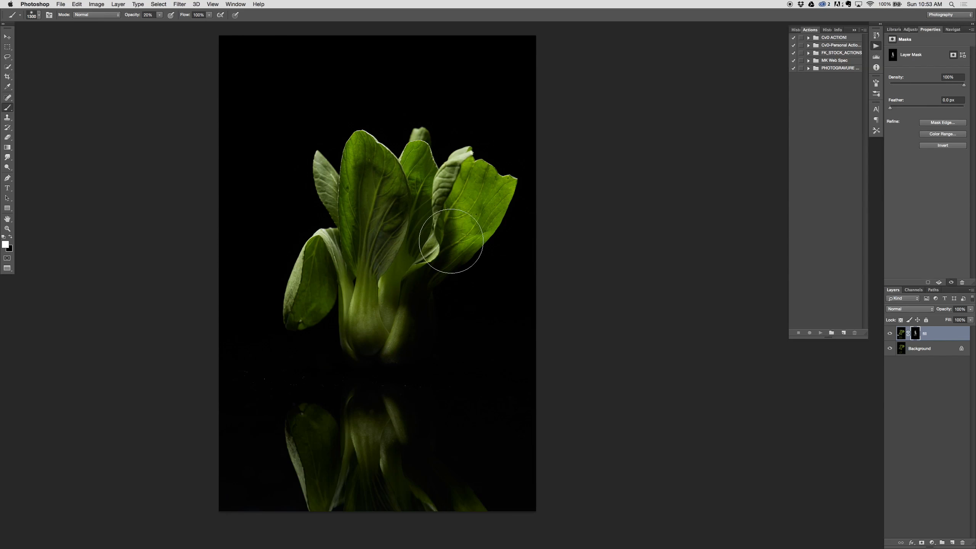
{"action": "left_click_drag", "start_coordinate": [385, 156], "coordinate": [375, 193]}
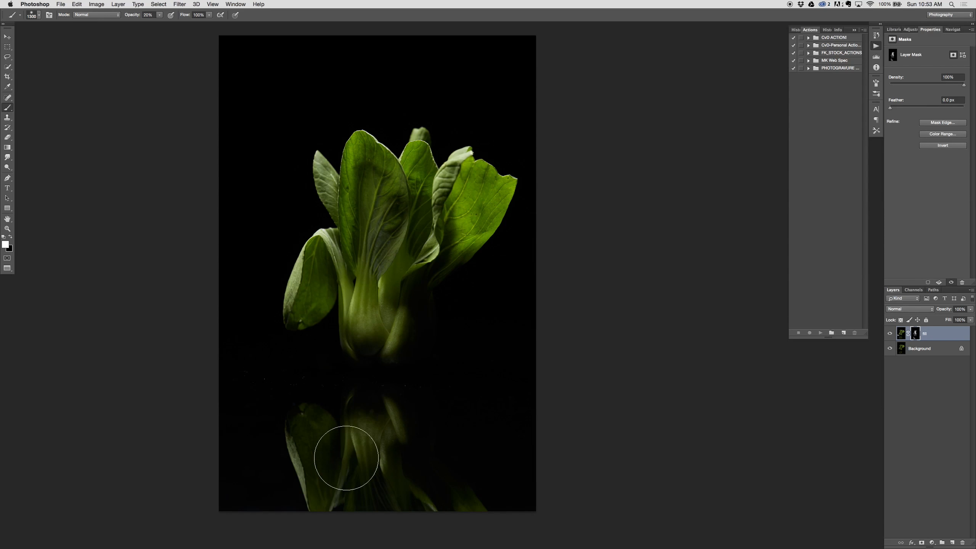
{"action": "left_click_drag", "start_coordinate": [324, 351], "coordinate": [405, 484]}
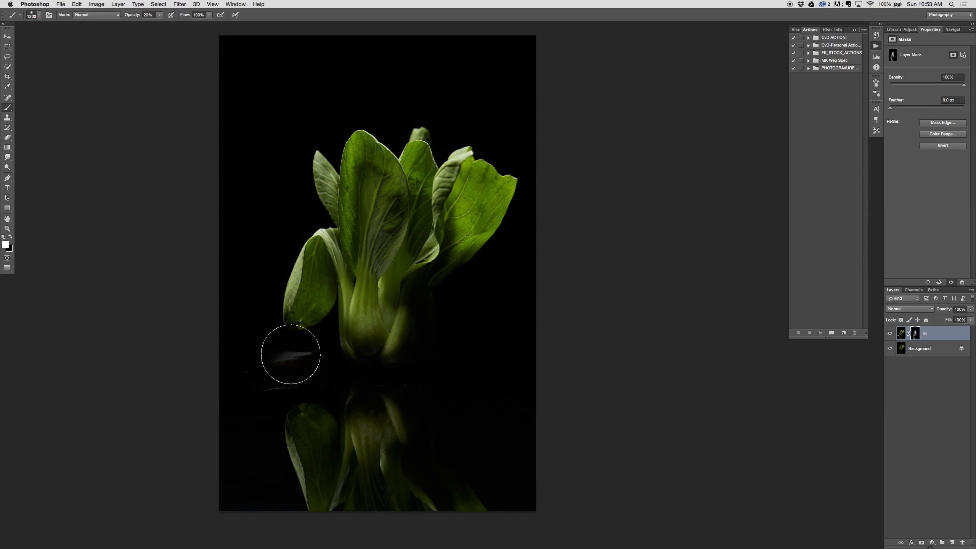
Mask out the stray highlight on the surface beneath the left leaf with a 700 px black brush at 100% opacity
{"action": "key", "text": "bracketleft"}
{"action": "key", "text": "bracketleft"}
{"action": "key", "text": "bracketleft"}
{"action": "key", "text": "bracketleft"}
{"action": "key", "text": "bracketleft"}
{"action": "key", "text": "bracketleft"}
{"action": "key", "text": "0"}
{"action": "key", "text": "x"}
{"action": "left_click_drag", "start_coordinate": [283, 365], "coordinate": [270, 366]}
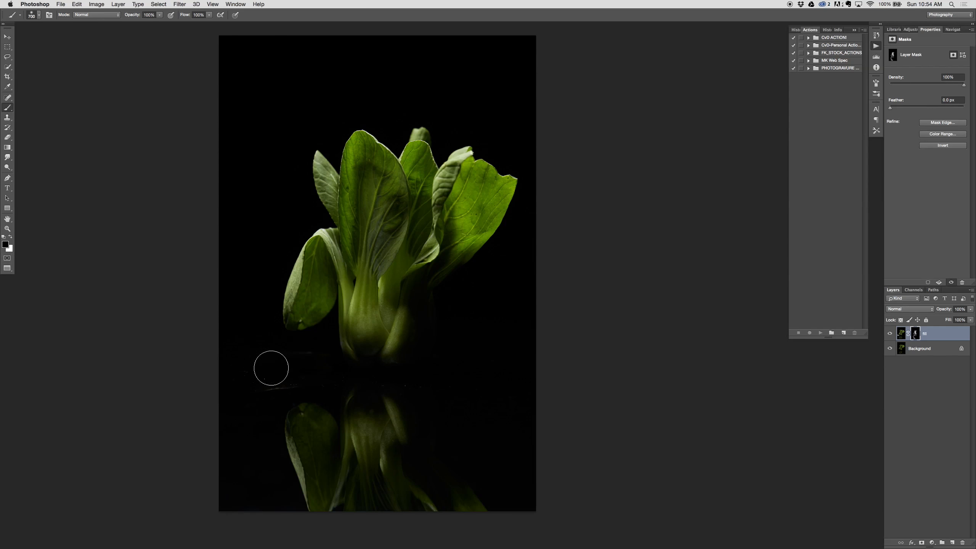
Mask out the remaining faint streaks on the surface beneath the left leaf with a 400 px black brush
{"action": "key", "text": "bracketleft"}
{"action": "key", "text": "bracketleft"}
{"action": "key", "text": "bracketleft"}
{"action": "mouse_move", "coordinate": [242, 378]}
{"action": "left_mouse_down"}
{"action": "mouse_move", "coordinate": [320, 375]}
{"action": "mouse_move", "coordinate": [233, 390]}
{"action": "mouse_move", "coordinate": [291, 388]}
{"action": "mouse_move", "coordinate": [243, 371]}
{"action": "mouse_move", "coordinate": [317, 352]}
{"action": "mouse_move", "coordinate": [290, 356]}
{"action": "mouse_move", "coordinate": [311, 394]}
{"action": "left_mouse_up"}
Add an empty layer named "cleanup" above the fill layer and ready the Clone Stamp at 100 px
{"action": "left_click", "coordinate": [953, 542]}
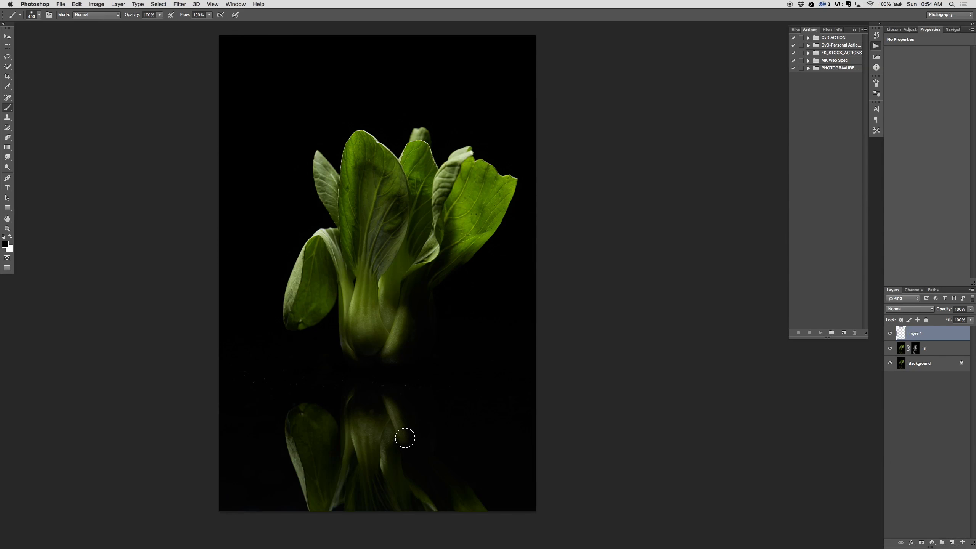
{"action": "key", "text": "super+equal"}
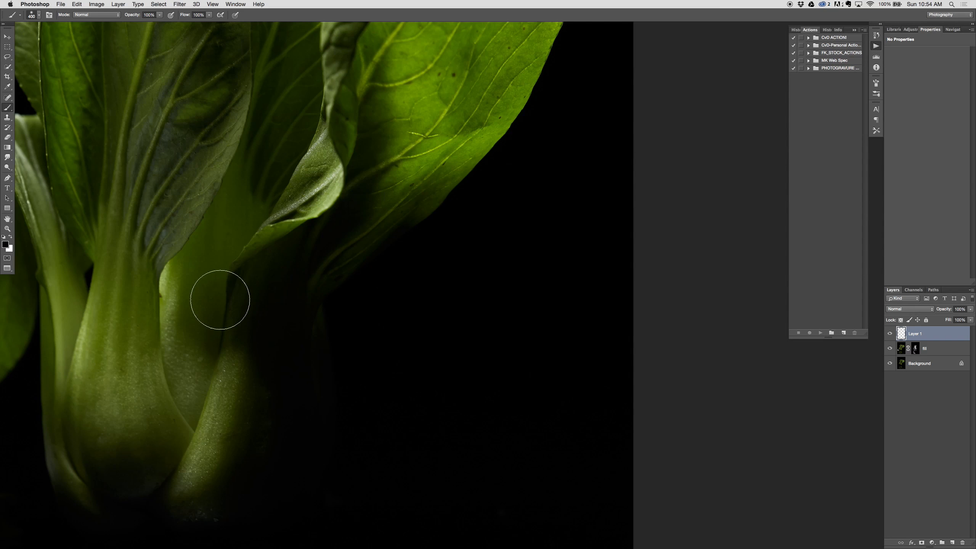
{"action": "left_click", "coordinate": [186, 294]}
{"action": "key", "text": "super+z"}
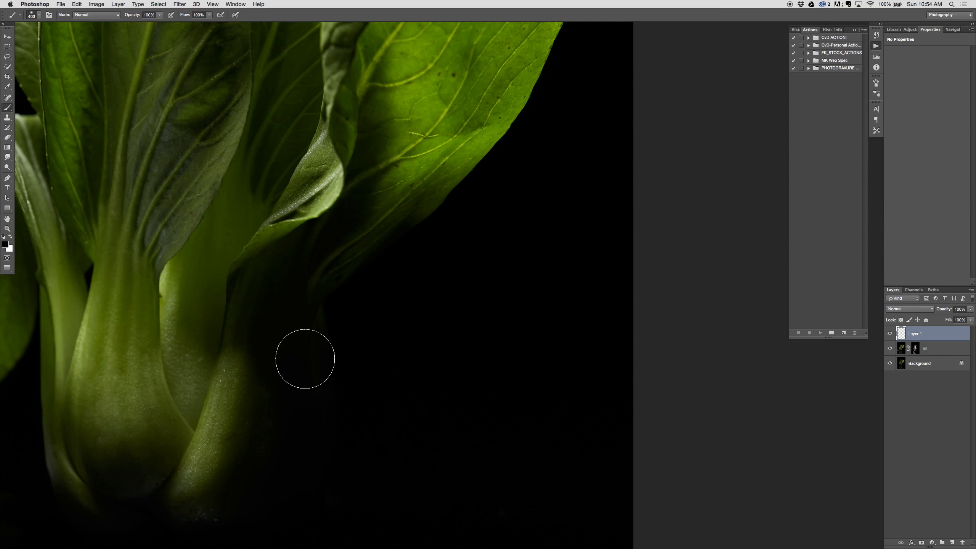
{"action": "left_click_drag", "start_coordinate": [193, 298], "coordinate": [480, 298]}
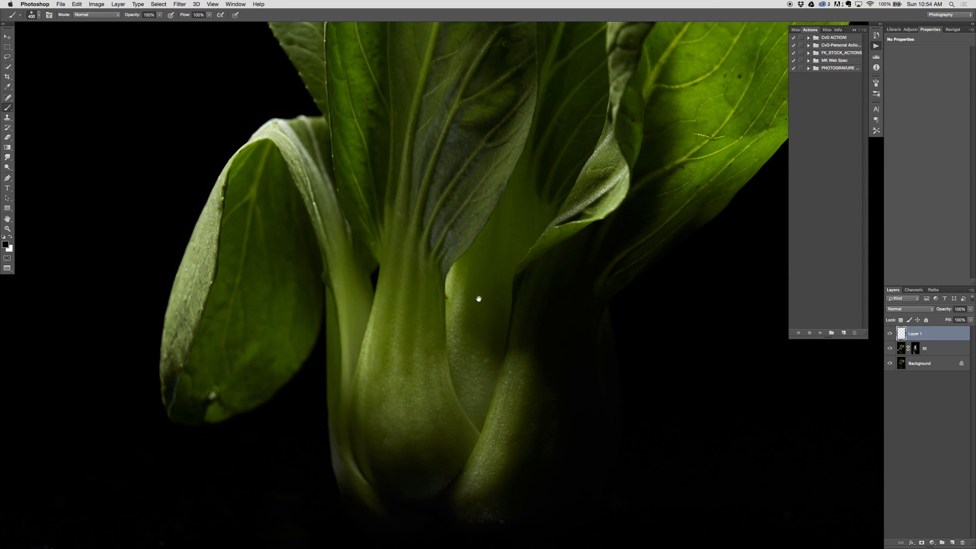
{"action": "double_click", "coordinate": [915, 334]}
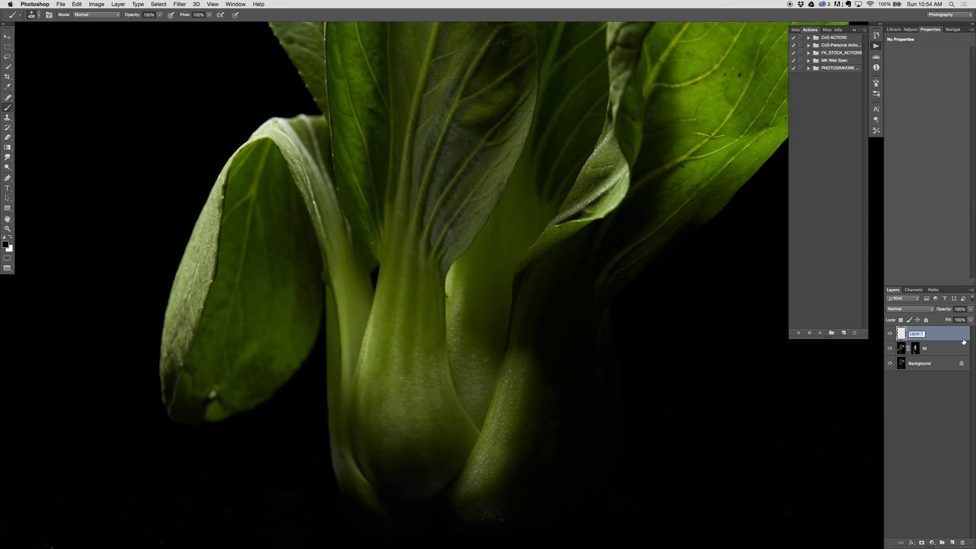
{"action": "type", "text": "c"}
{"action": "key", "text": "Return"}
{"action": "key", "text": "s"}
{"action": "key", "text": "bracketright"}
{"action": "key", "text": "bracketright"}
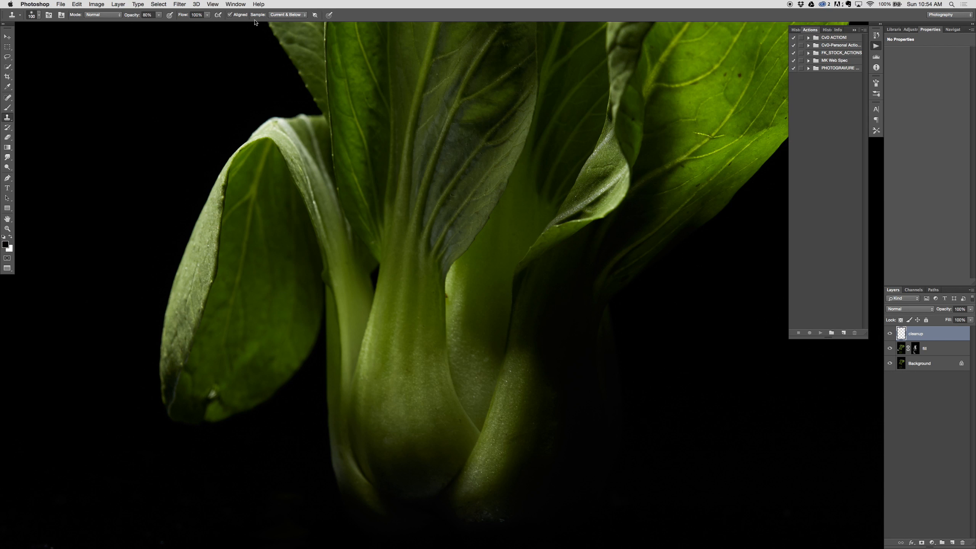
Switch the Clone Stamp's sampling to Current Layer, isolate the empty cleanup layer, and show the other layers again
{"action": "left_click", "coordinate": [295, 17]}
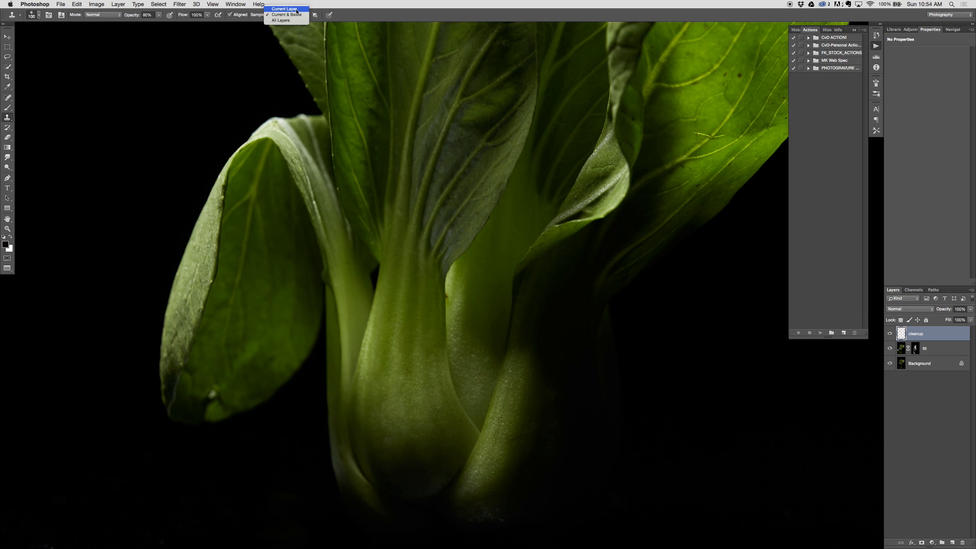
{"action": "left_click", "coordinate": [285, 9]}
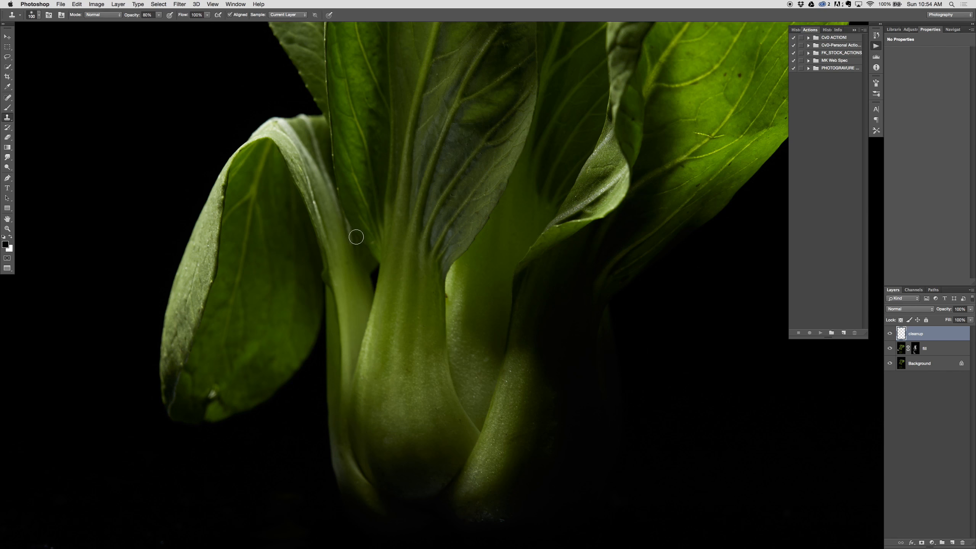
{"action": "left_click_drag", "start_coordinate": [890, 348], "coordinate": [898, 426]}
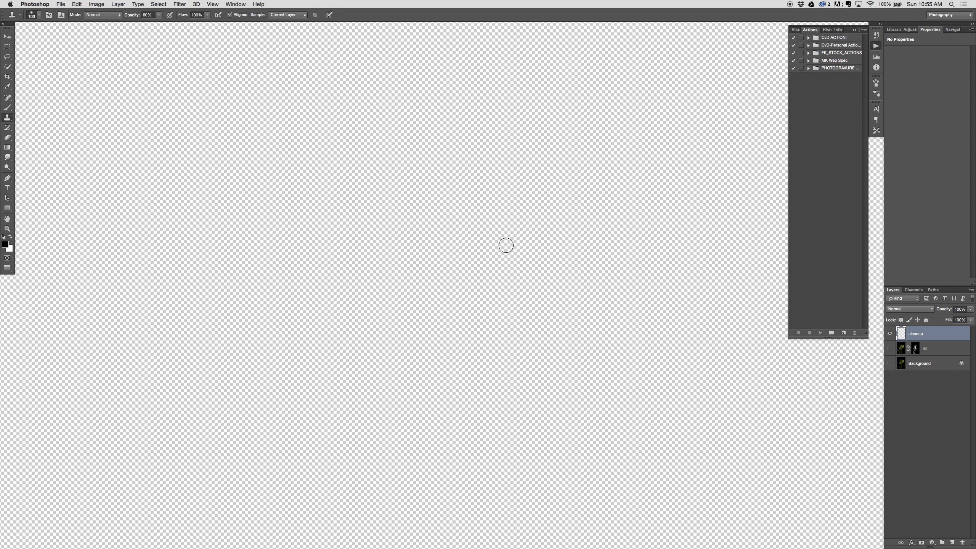
{"action": "left_click_drag", "start_coordinate": [889, 348], "coordinate": [889, 385]}
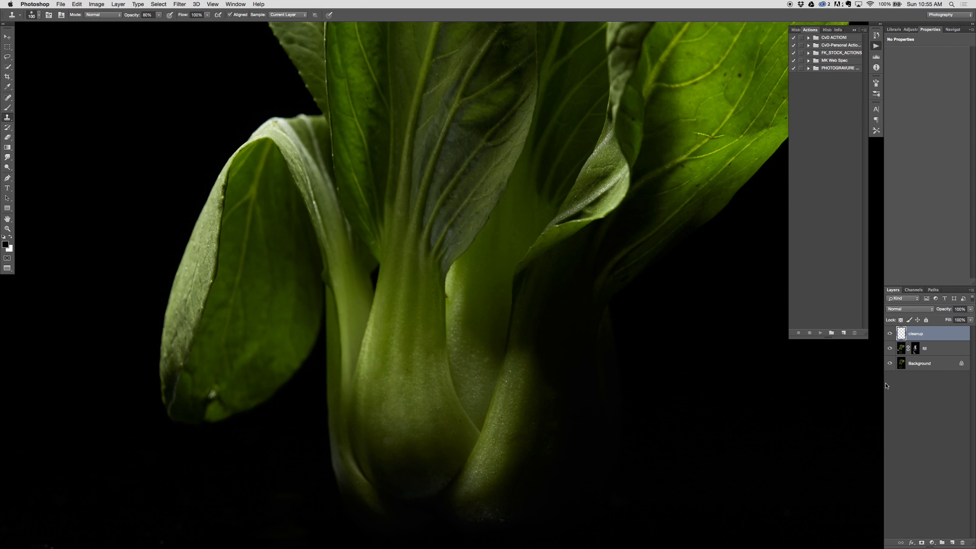
Clone away the blemish at the left leaf's lower tip at 20% opacity, sampling Current & Below
{"action": "left_click", "coordinate": [287, 15]}
{"action": "left_click", "coordinate": [287, 23]}
{"action": "key", "text": "bracketleft"}
{"action": "key", "text": "bracketleft"}
{"action": "key", "text": "4"}
{"action": "key", "text": "bracketright"}
{"action": "key", "text": "2"}
{"action": "left_click", "coordinate": [235, 358], "text": "alt"}
{"action": "left_click", "coordinate": [207, 398]}
{"action": "left_click", "coordinate": [213, 412]}
{"action": "left_click", "coordinate": [218, 379], "text": "alt"}
{"action": "mouse_move", "coordinate": [213, 402]}
{"action": "left_mouse_down"}
{"action": "mouse_move", "coordinate": [222, 360]}
{"action": "mouse_move", "coordinate": [210, 386]}
{"action": "mouse_move", "coordinate": [218, 403]}
{"action": "left_mouse_up"}
{"action": "left_click", "coordinate": [212, 361], "text": "alt"}
Clone over the rest of the left leaf's lower tip at 40% opacity, using fresh samples from the surrounding leaf
{"action": "key", "text": "4"}
{"action": "left_click", "coordinate": [230, 377], "text": "alt"}
{"action": "left_click", "coordinate": [211, 389]}
{"action": "left_click", "coordinate": [227, 370], "text": "alt"}
{"action": "mouse_move", "coordinate": [212, 389]}
{"action": "left_mouse_down"}
{"action": "mouse_move", "coordinate": [218, 396]}
{"action": "mouse_move", "coordinate": [204, 396]}
{"action": "left_mouse_up"}
{"action": "left_click", "coordinate": [242, 372], "text": "alt"}
{"action": "left_click", "coordinate": [216, 369], "text": "alt"}
{"action": "left_click", "coordinate": [206, 408]}
{"action": "left_click", "coordinate": [216, 392]}
{"action": "left_click", "coordinate": [263, 319], "text": "alt"}
Clone out the matching blemish near the tip of the left leaf's reflection with a larger stamp at 40% opacity
{"action": "left_click_drag", "start_coordinate": [262, 452], "coordinate": [312, 65]}
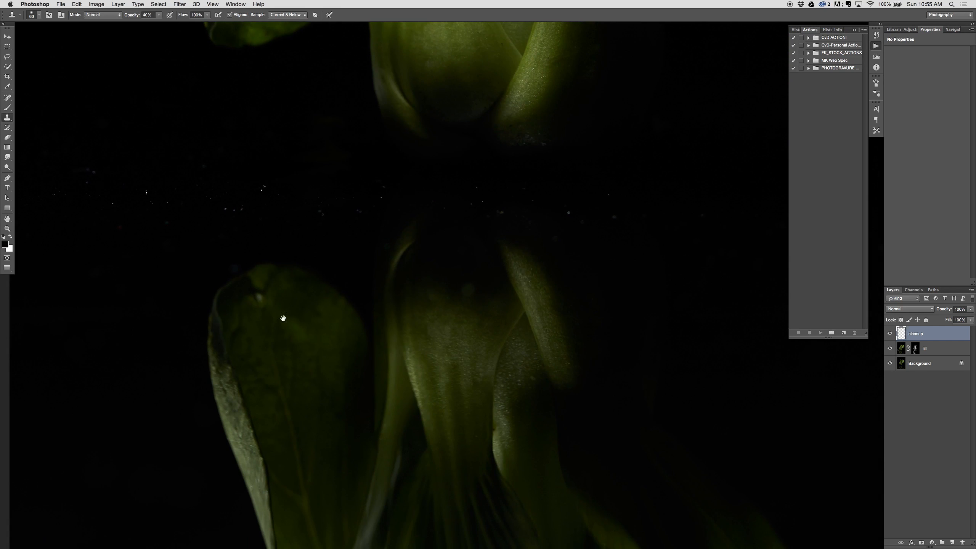
{"action": "key", "text": "bracketright"}
{"action": "key", "text": "bracketright"}
{"action": "left_click", "coordinate": [256, 318], "text": "alt"}
{"action": "mouse_move", "coordinate": [260, 292]}
{"action": "left_mouse_down"}
{"action": "mouse_move", "coordinate": [263, 311]}
{"action": "mouse_move", "coordinate": [255, 297]}
{"action": "left_mouse_up"}
{"action": "left_click", "coordinate": [279, 308], "text": "alt"}
{"action": "left_click", "coordinate": [260, 280], "text": "alt"}
{"action": "left_click", "coordinate": [259, 306]}
{"action": "left_click", "coordinate": [275, 308], "text": "alt"}
{"action": "mouse_move", "coordinate": [261, 287]}
{"action": "left_mouse_down"}
{"action": "mouse_move", "coordinate": [249, 301]}
{"action": "mouse_move", "coordinate": [262, 312]}
{"action": "left_mouse_up"}
Clone out the specks along the folded edge of the left leaf with a smaller stamp
{"action": "left_click_drag", "start_coordinate": [305, 179], "coordinate": [327, 507]}
{"action": "left_click_drag", "start_coordinate": [410, 382], "coordinate": [331, 403]}
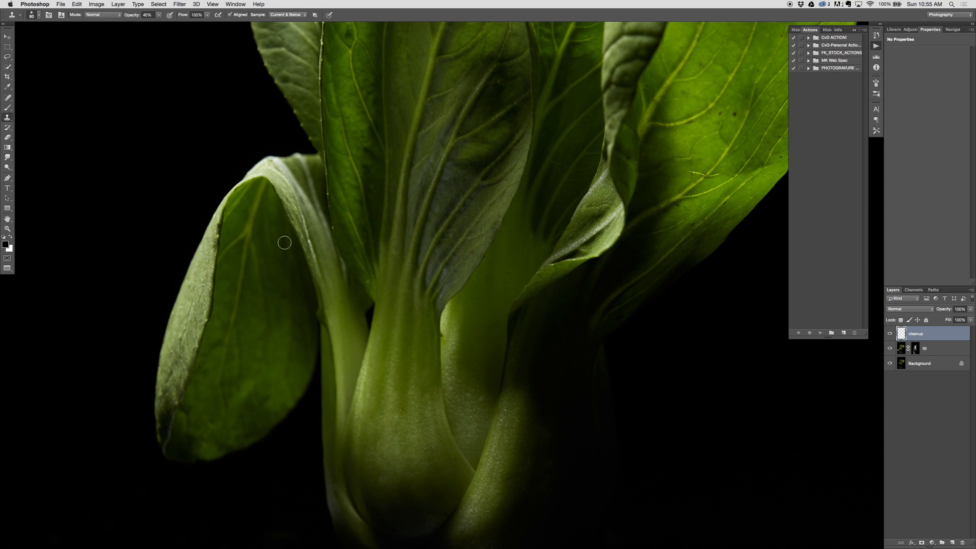
{"action": "key", "text": "bracketleft"}
{"action": "key", "text": "bracketleft"}
{"action": "left_click_drag", "start_coordinate": [218, 222], "coordinate": [211, 276]}
Clone away the bright spots along the right edge of the middle rear leaf
{"action": "left_click_drag", "start_coordinate": [470, 167], "coordinate": [386, 388]}
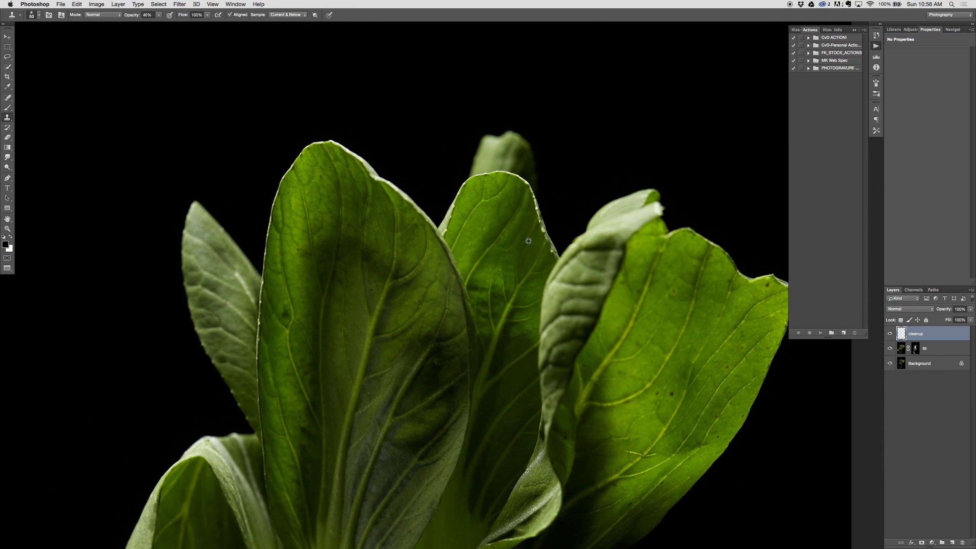
{"action": "left_click_drag", "start_coordinate": [546, 240], "coordinate": [545, 235]}
{"action": "left_click", "coordinate": [532, 220], "text": "alt"}
{"action": "left_click_drag", "start_coordinate": [536, 209], "coordinate": [545, 240]}
Clean up the lower edge of the large right leaf with the Clone Stamp and sample beside the curled leaf
{"action": "left_click_drag", "start_coordinate": [462, 404], "coordinate": [283, 144]}
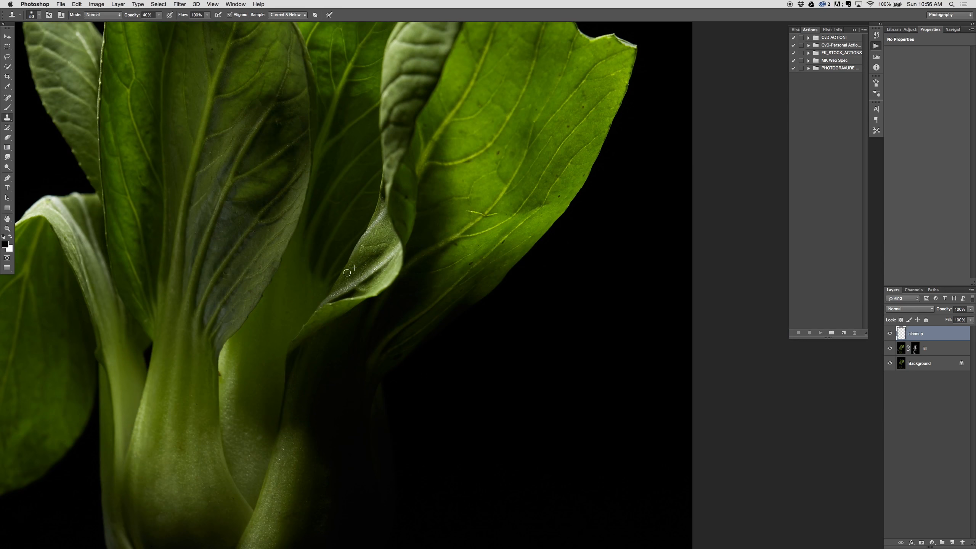
{"action": "left_click", "coordinate": [481, 282], "text": "alt"}
{"action": "left_click_drag", "start_coordinate": [473, 289], "coordinate": [462, 297]}
{"action": "left_click", "coordinate": [345, 309], "text": "alt"}
Clone out the dust specks on the dark surface directly below the stalk base at 50% opacity
{"action": "left_click_drag", "start_coordinate": [311, 488], "coordinate": [309, 152]}
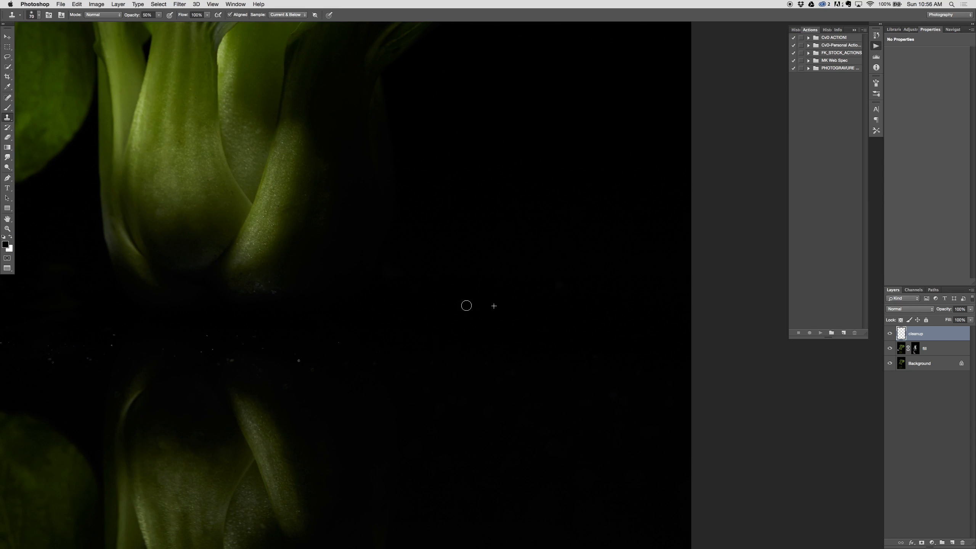
{"action": "left_click", "coordinate": [300, 358]}
{"action": "left_click", "coordinate": [288, 385]}
{"action": "left_click_drag", "start_coordinate": [255, 335], "coordinate": [237, 336]}
{"action": "left_click", "coordinate": [213, 349]}
{"action": "left_click", "coordinate": [265, 343], "text": "alt"}
Clone out the dust specks on the black surface between the stalk base and the hanging left leaf, sampling nearby black
{"action": "left_click_drag", "start_coordinate": [269, 346], "coordinate": [485, 364]}
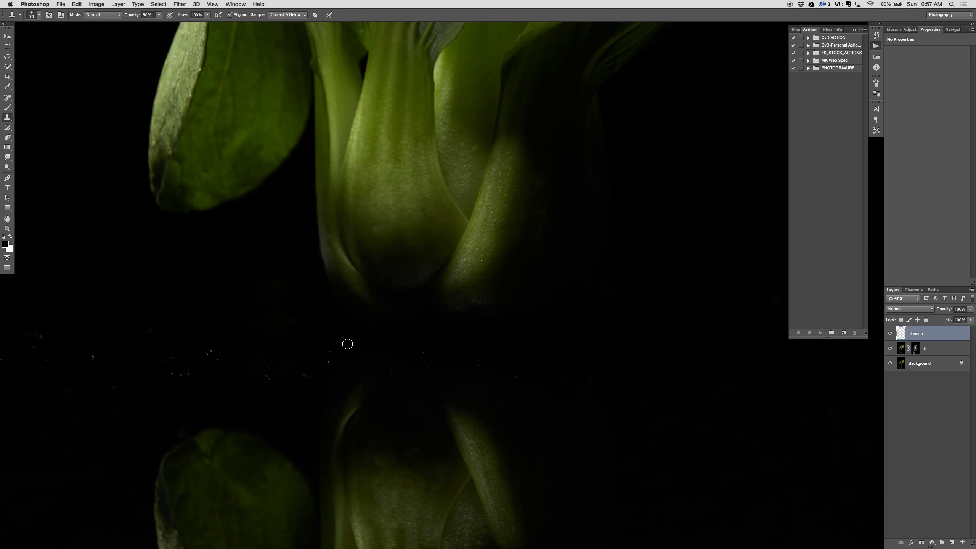
{"action": "left_click", "coordinate": [340, 351], "text": "alt"}
{"action": "left_click", "coordinate": [331, 351]}
{"action": "left_click", "coordinate": [318, 363], "text": "alt"}
{"action": "left_click", "coordinate": [304, 380]}
{"action": "left_click", "coordinate": [313, 344], "text": "alt"}
{"action": "left_click", "coordinate": [333, 358]}
{"action": "left_click", "coordinate": [337, 373], "text": "alt"}
{"action": "left_click", "coordinate": [303, 369]}
{"action": "left_click", "coordinate": [295, 369], "text": "alt"}
{"action": "left_click", "coordinate": [270, 379]}
{"action": "left_click", "coordinate": [265, 367]}
{"action": "left_click", "coordinate": [329, 351]}
Clone out the cluster of bright specks directly beneath the tip of the hanging left leaf
{"action": "left_click", "coordinate": [222, 356], "text": "alt"}
{"action": "left_click", "coordinate": [210, 356]}
{"action": "left_click", "coordinate": [217, 359]}
{"action": "left_click", "coordinate": [208, 348]}
{"action": "left_click", "coordinate": [231, 351], "text": "alt"}
{"action": "left_click", "coordinate": [173, 372]}
{"action": "left_click", "coordinate": [179, 375]}
{"action": "left_click", "coordinate": [189, 371]}
{"action": "left_click", "coordinate": [227, 358]}
{"action": "left_click", "coordinate": [211, 351]}
{"action": "left_click", "coordinate": [236, 353], "text": "alt"}
{"action": "left_click", "coordinate": [172, 359]}
{"action": "left_click", "coordinate": [154, 361]}
Clone out the specks on the dark surface farther left of the hanging leaf's tip
{"action": "left_click", "coordinate": [149, 363], "text": "alt"}
{"action": "left_click", "coordinate": [106, 361]}
{"action": "left_click", "coordinate": [103, 365]}
{"action": "left_click", "coordinate": [92, 357]}
{"action": "left_click", "coordinate": [115, 367]}
{"action": "left_click", "coordinate": [102, 366]}
{"action": "left_click", "coordinate": [117, 384]}
Clone out the remaining dust specks on the dark surface near the photo's left edge
{"action": "left_click_drag", "start_coordinate": [204, 367], "coordinate": [316, 338]}
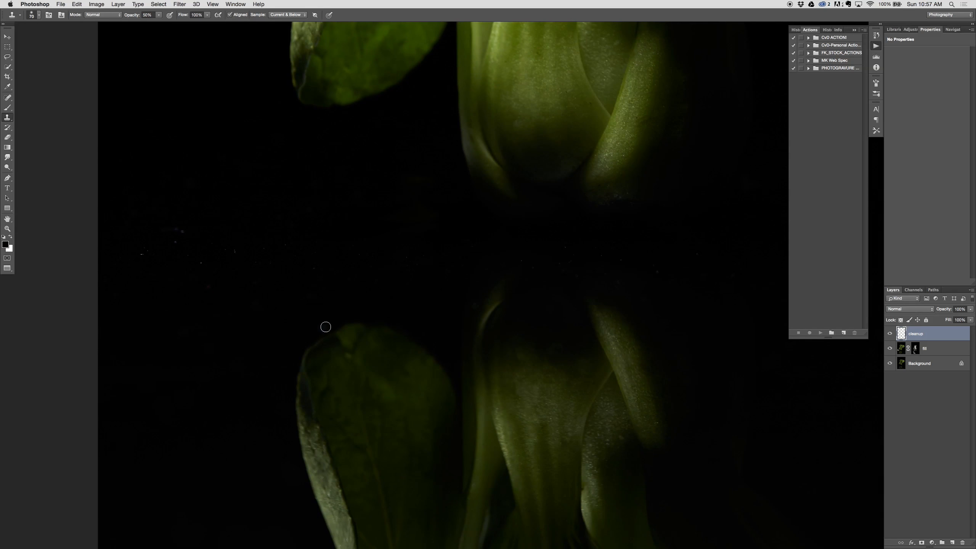
{"action": "left_click", "coordinate": [262, 248], "text": "alt"}
{"action": "left_click", "coordinate": [227, 254]}
{"action": "left_click", "coordinate": [200, 261]}
{"action": "mouse_move", "coordinate": [208, 293]}
{"action": "left_mouse_down"}
{"action": "mouse_move", "coordinate": [203, 272]}
{"action": "mouse_move", "coordinate": [242, 261]}
{"action": "mouse_move", "coordinate": [239, 254]}
{"action": "left_mouse_up"}
{"action": "left_click", "coordinate": [210, 234], "text": "alt"}
{"action": "mouse_move", "coordinate": [172, 225]}
{"action": "left_mouse_down"}
{"action": "mouse_move", "coordinate": [169, 243]}
{"action": "mouse_move", "coordinate": [178, 241]}
{"action": "mouse_move", "coordinate": [143, 262]}
{"action": "left_mouse_up"}
{"action": "left_click", "coordinate": [167, 260], "text": "alt"}
{"action": "left_click_drag", "start_coordinate": [196, 234], "coordinate": [162, 241]}
Clone over the bright leaf tip in the reflection at the photo's lower edge, sampling the darker area beside it
{"action": "left_click_drag", "start_coordinate": [413, 404], "coordinate": [224, 277]}
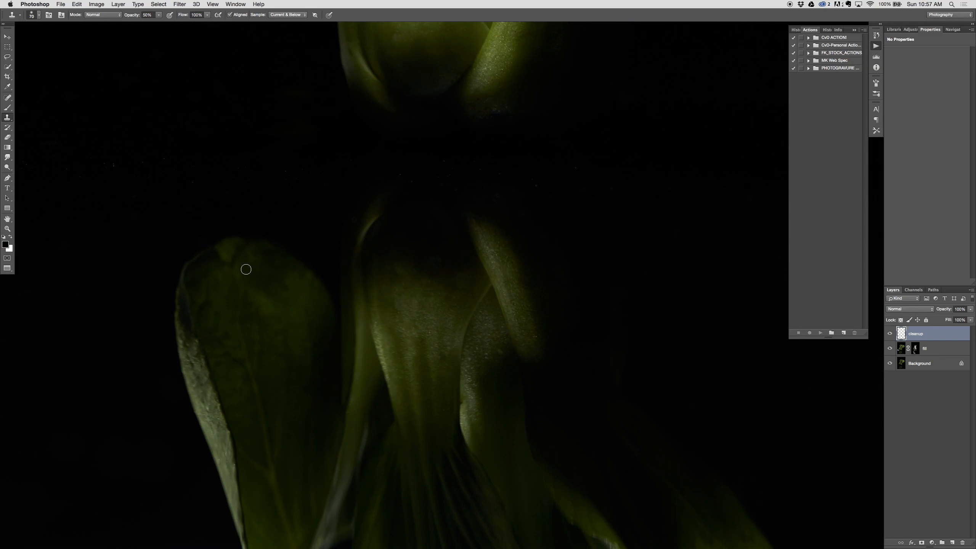
{"action": "left_click_drag", "start_coordinate": [520, 383], "coordinate": [305, 204]}
{"action": "left_click", "coordinate": [356, 322], "text": "alt"}
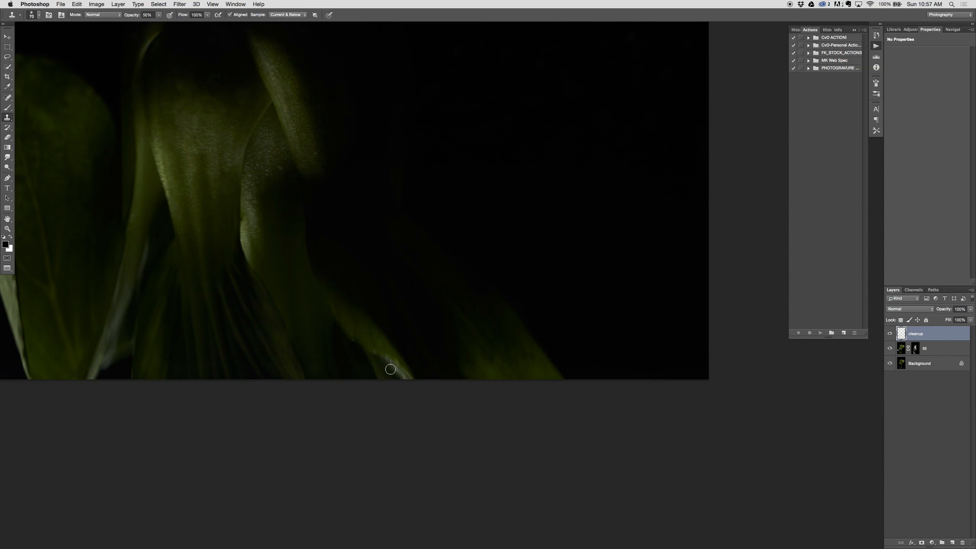
{"action": "left_click_drag", "start_coordinate": [387, 361], "coordinate": [418, 386]}
{"action": "left_click_drag", "start_coordinate": [388, 358], "coordinate": [409, 381]}
{"action": "left_click", "coordinate": [365, 319], "text": "alt"}
Clone out the blemishes along the crease of the curled leaf's lower fold, sampling the adjacent leaf surface
{"action": "left_click_drag", "start_coordinate": [285, 273], "coordinate": [425, 464]}
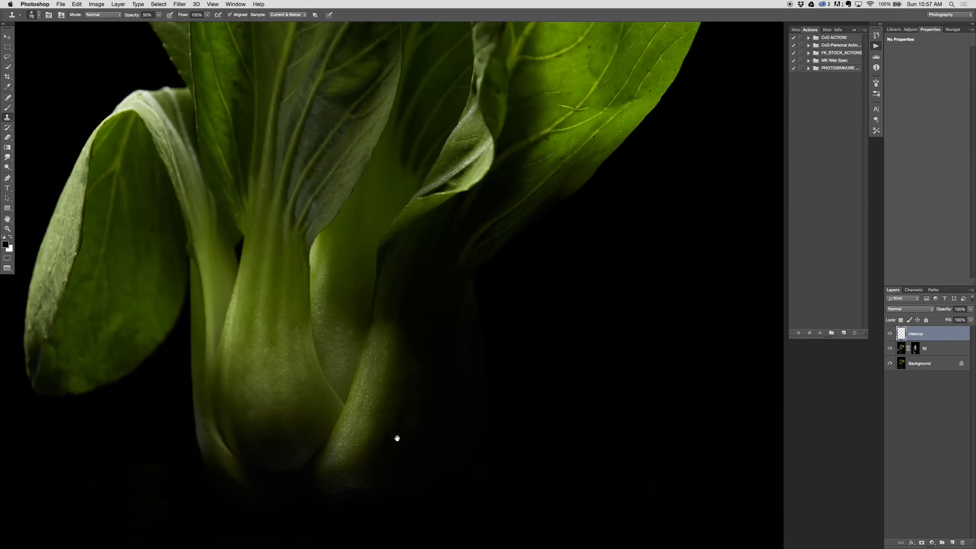
{"action": "left_click_drag", "start_coordinate": [397, 438], "coordinate": [375, 505]}
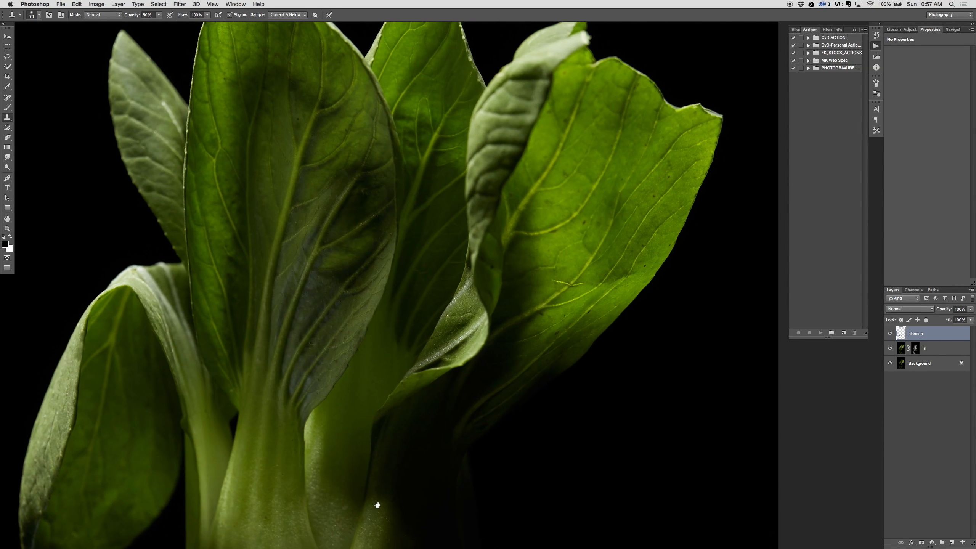
{"action": "left_click", "coordinate": [458, 342], "text": "alt"}
{"action": "mouse_move", "coordinate": [439, 370]}
{"action": "left_mouse_down"}
{"action": "mouse_move", "coordinate": [411, 379]}
{"action": "mouse_move", "coordinate": [449, 363]}
{"action": "mouse_move", "coordinate": [434, 368]}
{"action": "left_mouse_up"}
{"action": "left_click", "coordinate": [450, 341], "text": "alt"}
{"action": "left_click", "coordinate": [454, 338], "text": "alt"}
{"action": "left_click", "coordinate": [475, 352], "text": "alt"}
{"action": "left_click", "coordinate": [465, 335], "text": "alt"}
{"action": "mouse_move", "coordinate": [475, 331]}
{"action": "left_mouse_down"}
{"action": "mouse_move", "coordinate": [442, 358]}
{"action": "mouse_move", "coordinate": [441, 348]}
{"action": "left_mouse_up"}
{"action": "left_click", "coordinate": [474, 318], "text": "alt"}
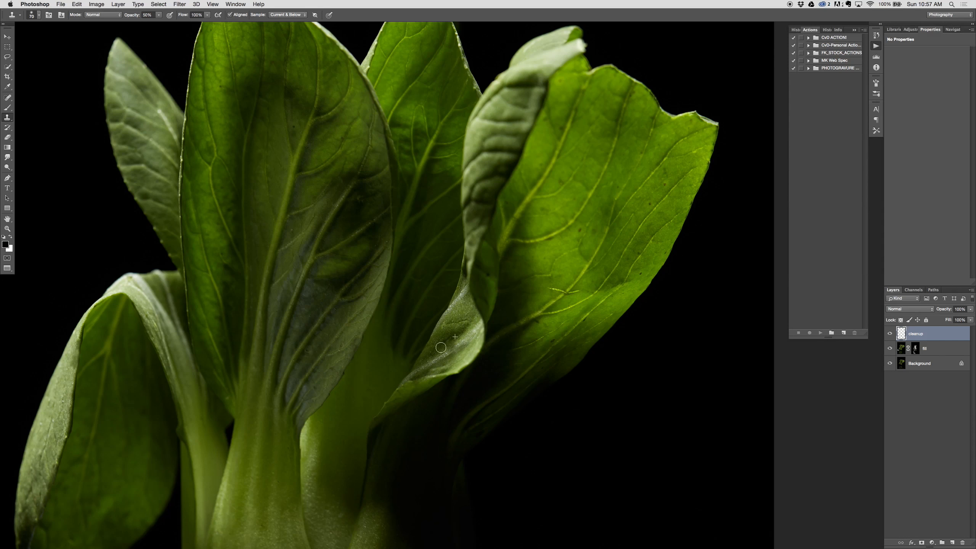
Retouch the narrow edge of the curled leaf just above its lower fold with the Clone Stamp
{"action": "left_click", "coordinate": [485, 271], "text": "alt"}
{"action": "left_click", "coordinate": [468, 241], "text": "alt"}
{"action": "left_click_drag", "start_coordinate": [466, 269], "coordinate": [465, 280]}
{"action": "left_click", "coordinate": [471, 247], "text": "alt"}
Clone out the small blemishes in the middle of the large right leaf and fit the whole image in view
{"action": "scroll", "coordinate": [558, 214], "scroll_direction": "up", "scroll_amount": 5}
{"action": "scroll", "coordinate": [558, 214], "scroll_direction": "right", "scroll_amount": 5}
{"action": "left_click", "coordinate": [499, 320]}
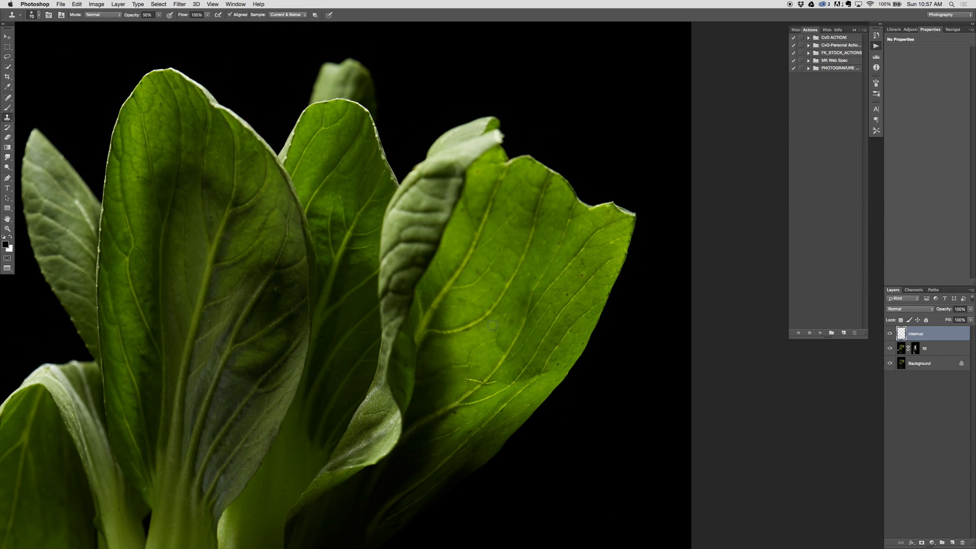
{"action": "left_click", "coordinate": [518, 307], "text": "alt"}
{"action": "left_click", "coordinate": [511, 320]}
{"action": "left_click_drag", "start_coordinate": [353, 152], "coordinate": [514, 440]}
{"action": "key", "text": "super+0"}
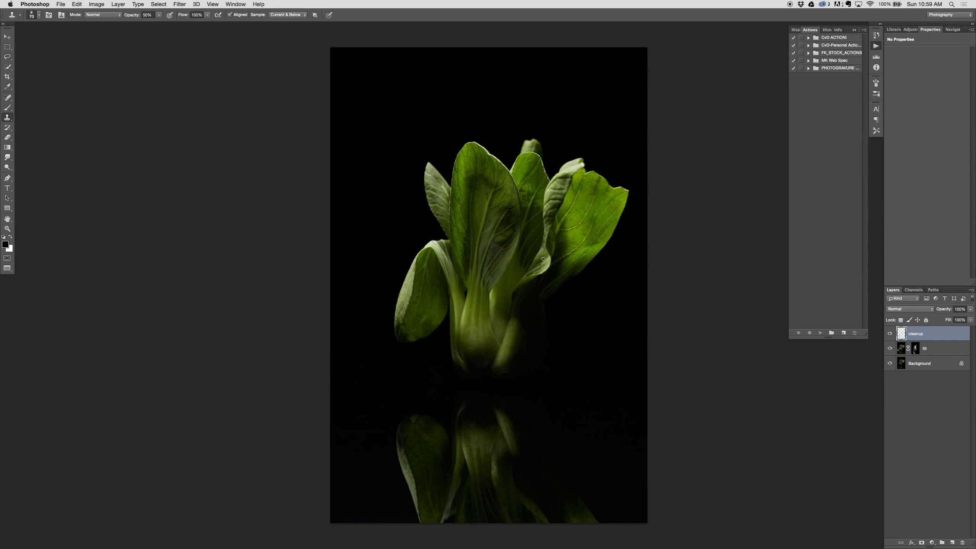
Add a new empty layer above the cleanup layer and prepare a 300 px Clone Stamp at 10% opacity
{"action": "key", "text": "v"}
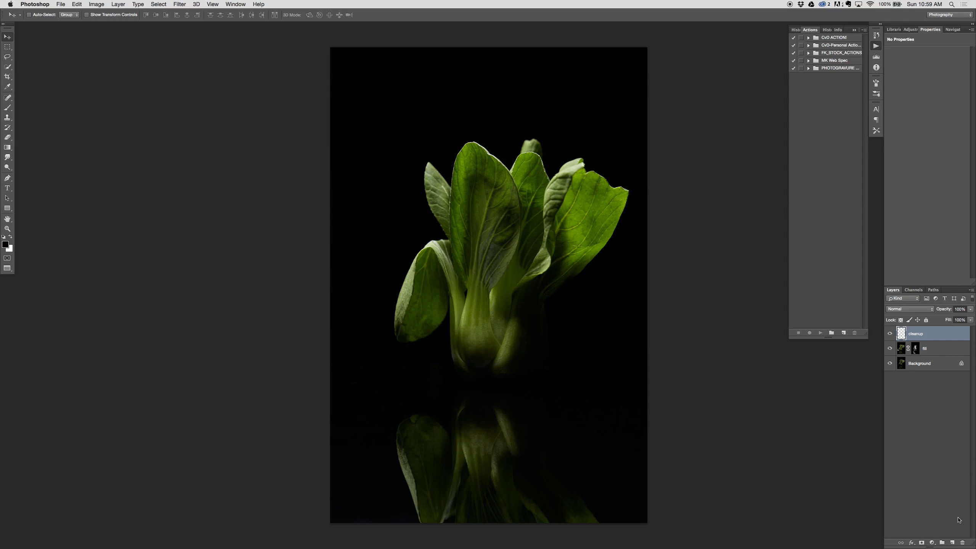
{"action": "left_click", "coordinate": [953, 542]}
{"action": "key", "text": "s"}
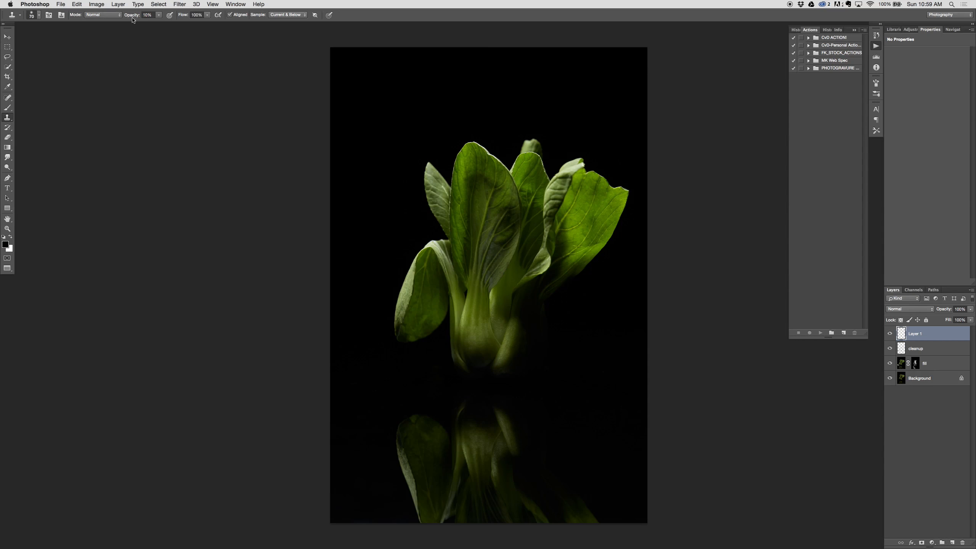
{"action": "key", "text": "bracketright"}
{"action": "key", "text": "bracketright"}
{"action": "key", "text": "bracketright"}
{"action": "key", "text": "bracketright"}
{"action": "key", "text": "bracketright"}
{"action": "key", "text": "bracketright"}
{"action": "key", "text": "bracketright"}
Sample the dark area beneath the curled leaf and softly clone it along the leaf's lower edge
{"action": "left_click", "coordinate": [529, 295], "text": "alt"}
{"action": "left_click_drag", "start_coordinate": [548, 261], "coordinate": [531, 301]}
{"action": "left_click", "coordinate": [531, 300], "text": "alt"}
{"action": "left_click", "coordinate": [530, 303], "text": "alt"}
{"action": "left_click_drag", "start_coordinate": [547, 253], "coordinate": [534, 296]}
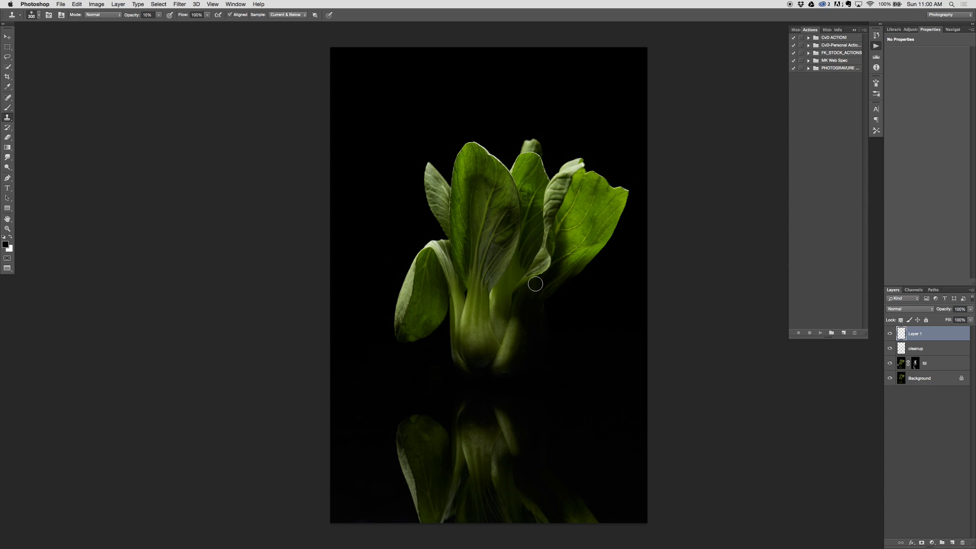
Toggle the new clone layer's visibility to compare the image with and without it
{"action": "left_click", "coordinate": [890, 334]}
{"action": "left_click", "coordinate": [891, 334]}
{"action": "left_click", "coordinate": [891, 335]}
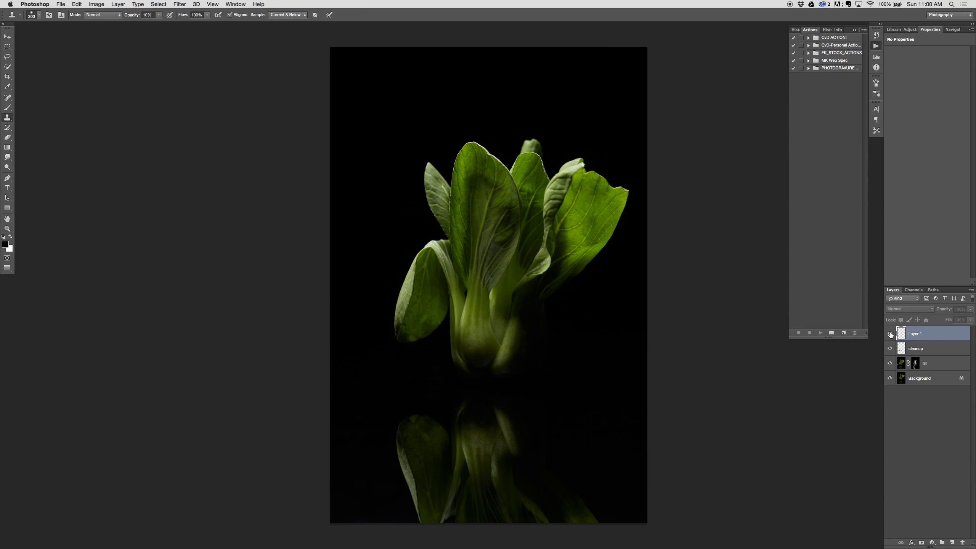
{"action": "left_click", "coordinate": [890, 334]}
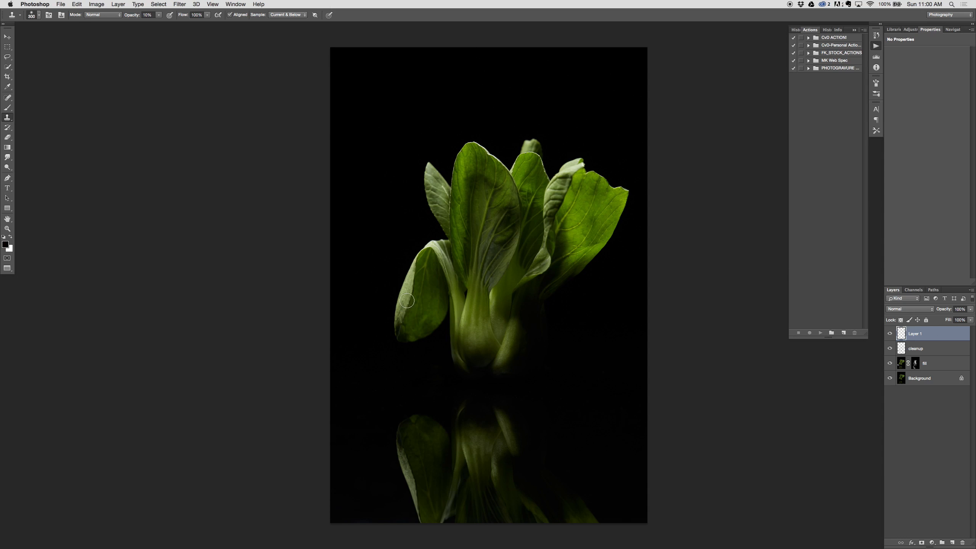
Add a Curves adjustment layer and darken the midtones with a point at input 153, output 120
{"action": "left_click", "coordinate": [932, 543]}
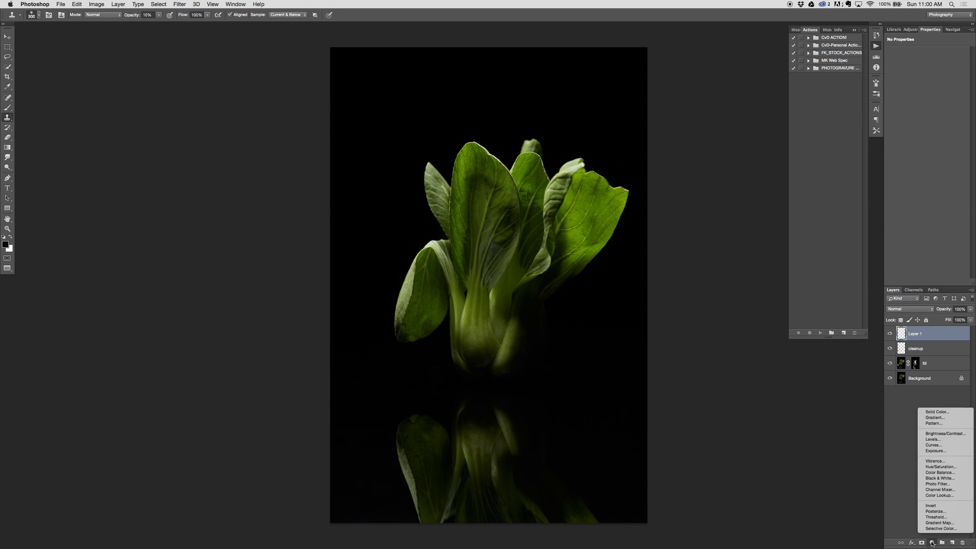
{"action": "left_click", "coordinate": [941, 447]}
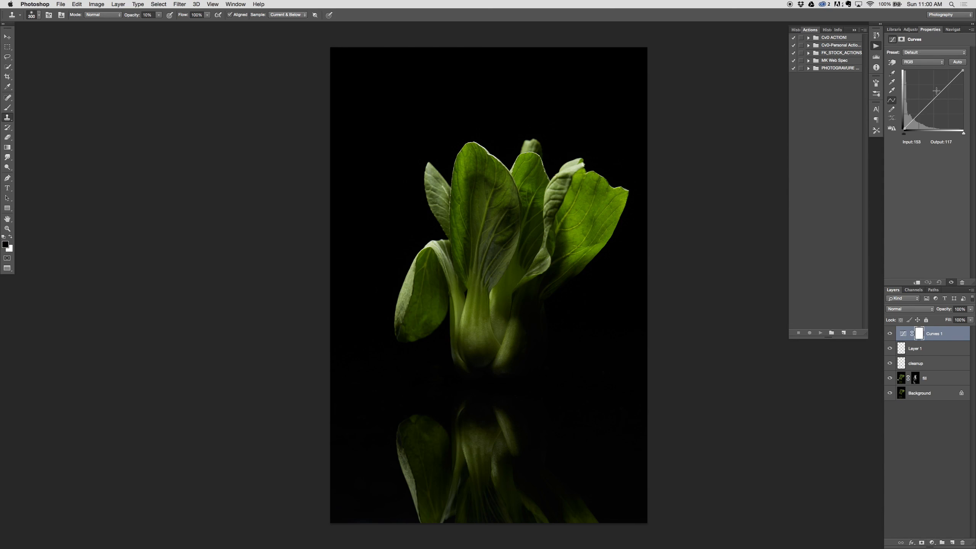
{"action": "mouse_move", "coordinate": [945, 89]}
{"action": "left_mouse_down"}
{"action": "mouse_move", "coordinate": [937, 95]}
{"action": "mouse_move", "coordinate": [930, 83]}
{"action": "mouse_move", "coordinate": [934, 117]}
{"action": "mouse_move", "coordinate": [949, 110]}
{"action": "mouse_move", "coordinate": [919, 87]}
{"action": "mouse_move", "coordinate": [936, 120]}
{"action": "mouse_move", "coordinate": [927, 104]}
{"action": "mouse_move", "coordinate": [940, 101]}
{"action": "left_mouse_up"}
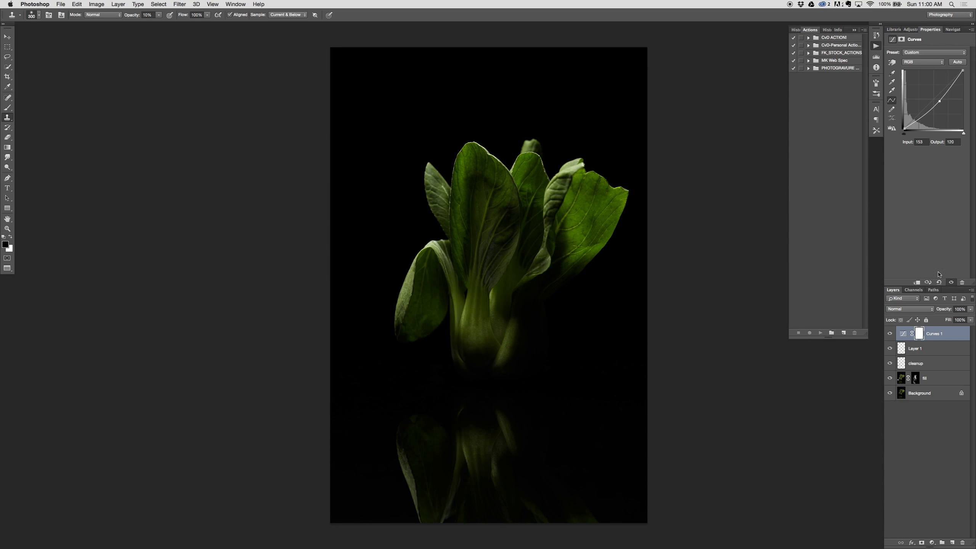
Toggle the Curves layer's visibility to compare the image before and after darkening
{"action": "left_click", "coordinate": [890, 334]}
{"action": "left_click", "coordinate": [889, 334]}
{"action": "left_click", "coordinate": [889, 333]}
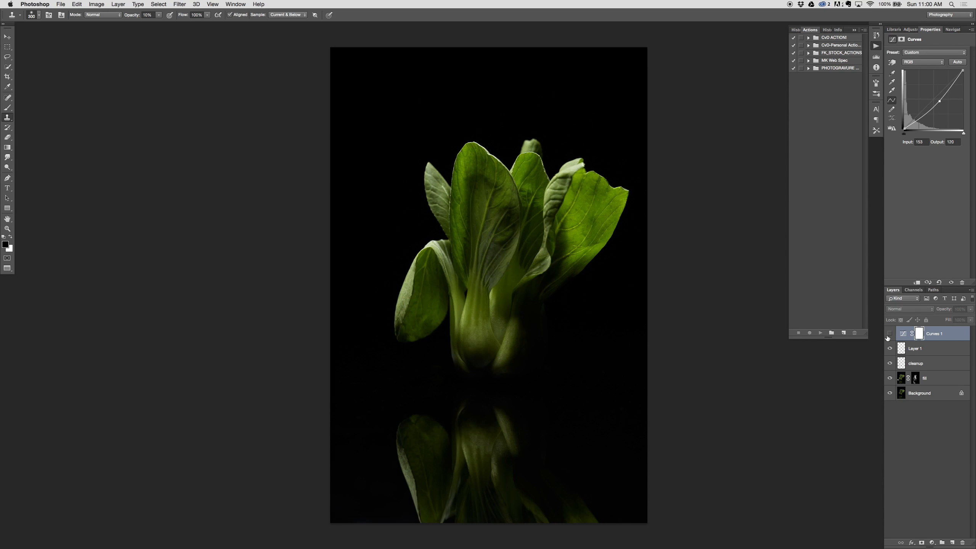
{"action": "left_click", "coordinate": [889, 334]}
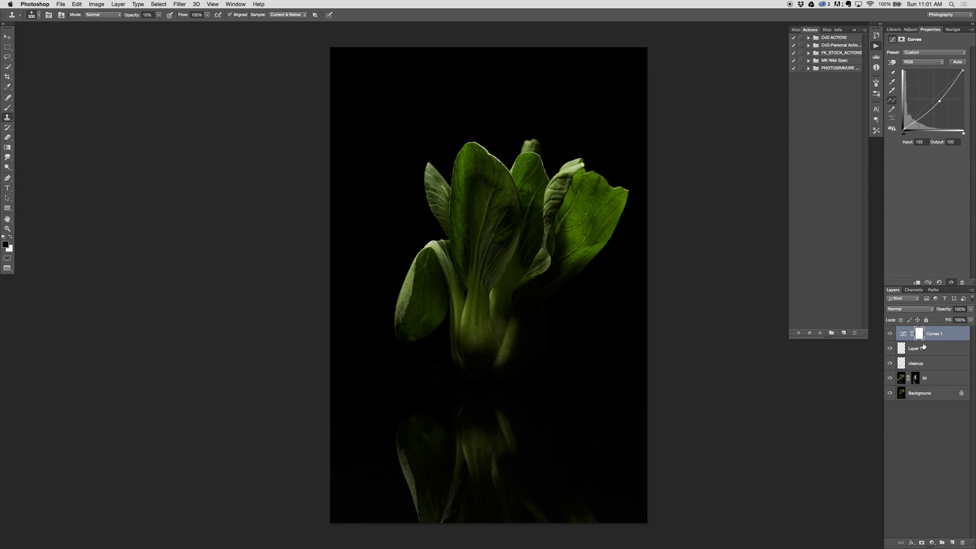
Invert the Curves layer mask to black and prepare a very large white brush at 100% opacity
{"action": "key", "text": "super+i"}
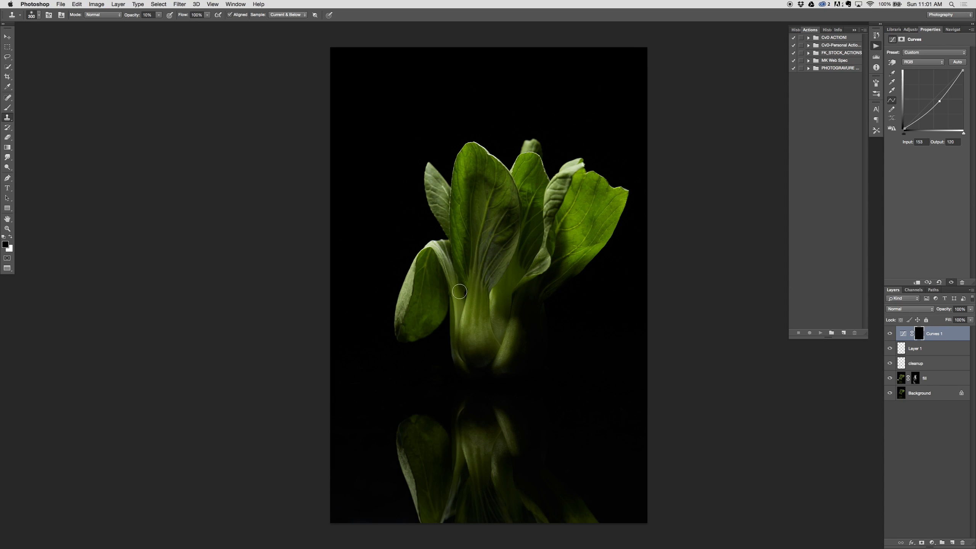
{"action": "key", "text": "b"}
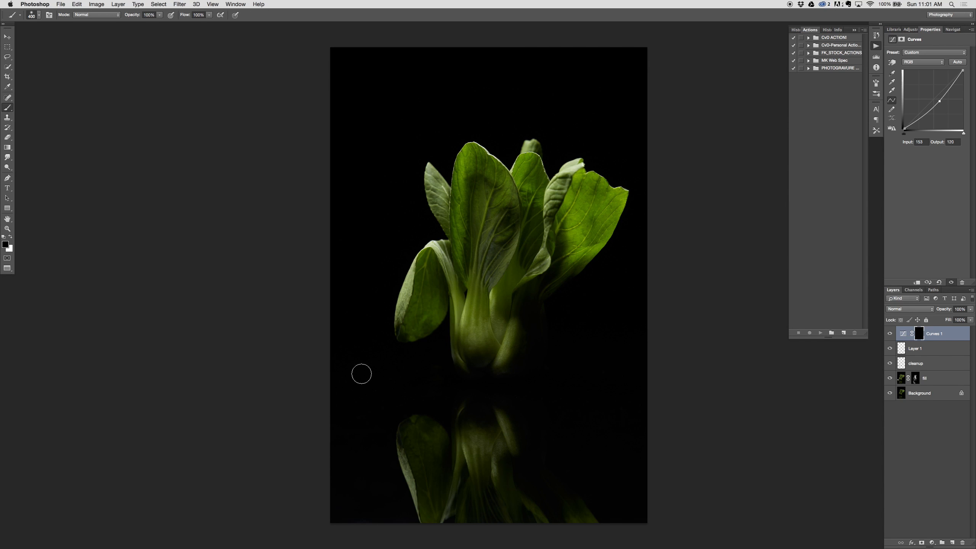
{"action": "key", "text": "bracketright"}
{"action": "key", "text": "bracketright"}
{"action": "key", "text": "bracketright"}
{"action": "key", "text": "bracketright"}
{"action": "key", "text": "bracketright"}
{"action": "key", "text": "bracketright"}
{"action": "key", "text": "bracketright"}
{"action": "key", "text": "bracketright"}
{"action": "key", "text": "bracketright"}
{"action": "key", "text": "bracketright"}
{"action": "key", "text": "x"}
{"action": "key", "text": "bracketright"}
{"action": "key", "text": "bracketright"}
{"action": "key", "text": "bracketright"}
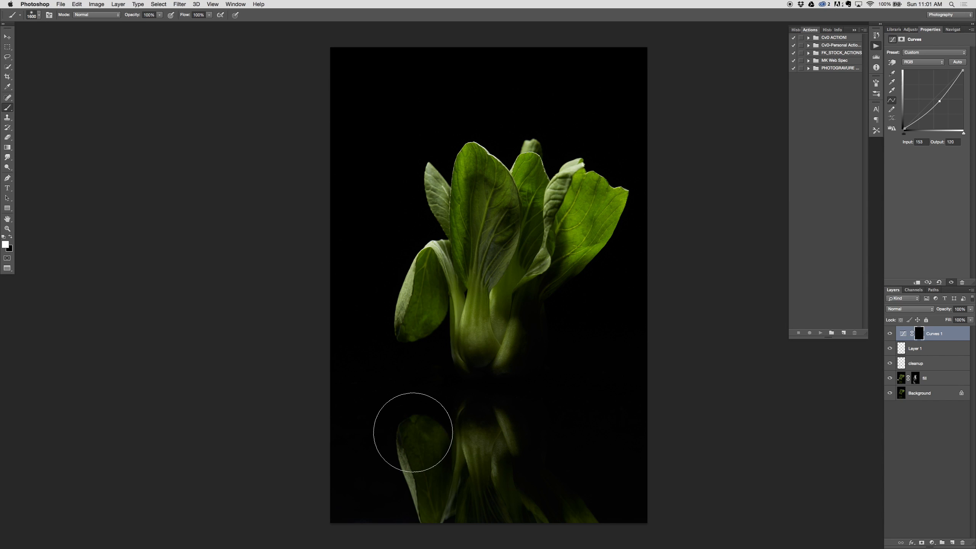
Paint white on the Curves mask over the lower part of the reflection, adding a 20% opacity stroke over its left side
{"action": "left_click_drag", "start_coordinate": [451, 431], "coordinate": [449, 382]}
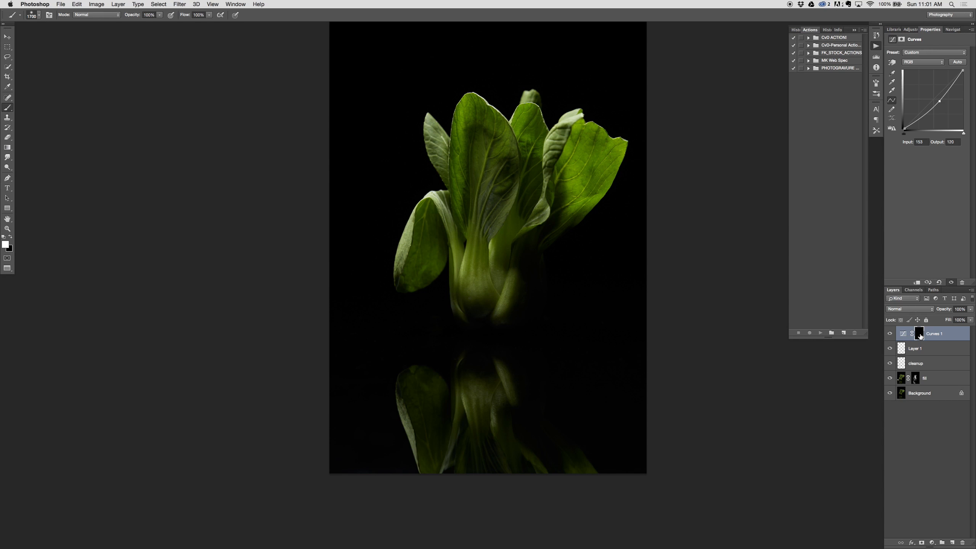
{"action": "mouse_move", "coordinate": [631, 462]}
{"action": "left_mouse_down"}
{"action": "mouse_move", "coordinate": [592, 469]}
{"action": "mouse_move", "coordinate": [293, 350]}
{"action": "mouse_move", "coordinate": [663, 504]}
{"action": "left_mouse_up"}
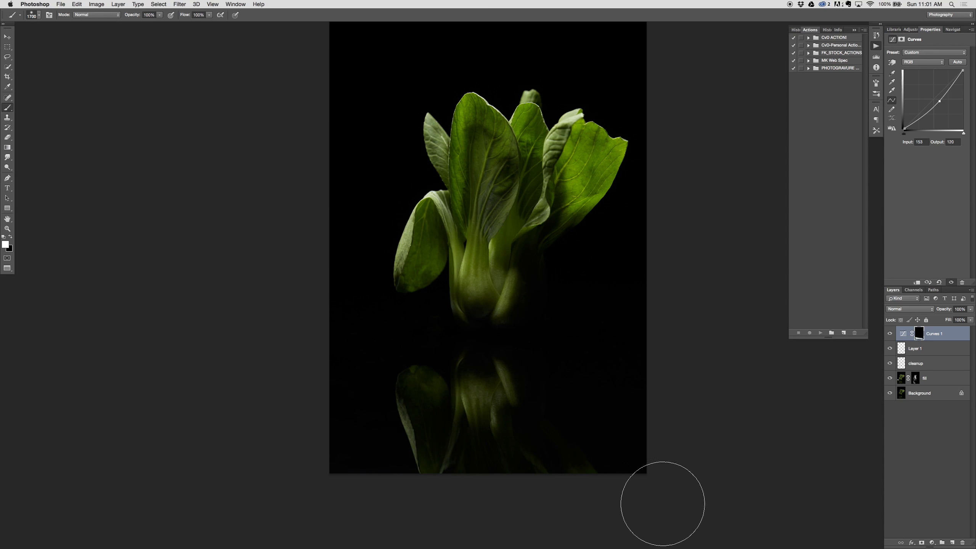
{"action": "key", "text": "2"}
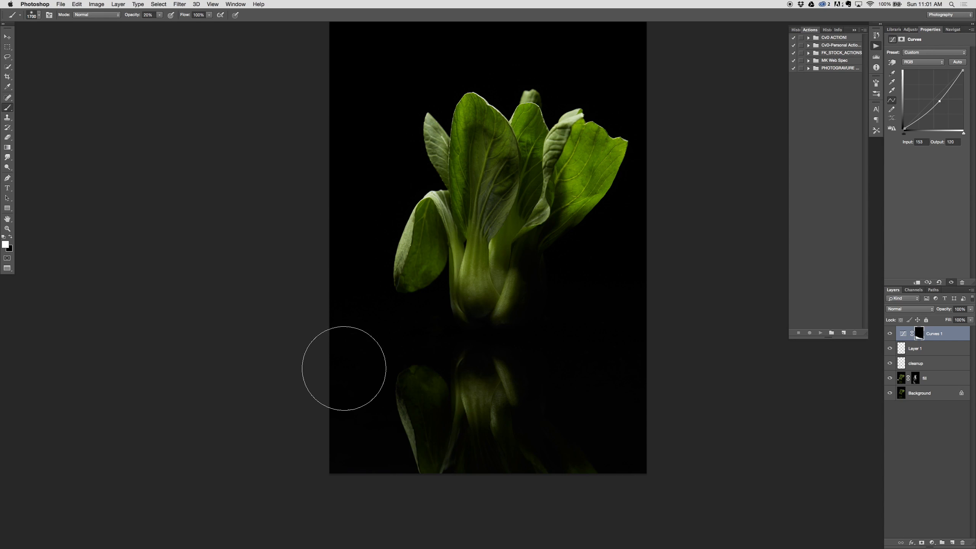
{"action": "mouse_move", "coordinate": [344, 368]}
{"action": "left_mouse_down"}
{"action": "mouse_move", "coordinate": [605, 429]}
{"action": "mouse_move", "coordinate": [364, 453]}
{"action": "mouse_move", "coordinate": [491, 479]}
{"action": "mouse_move", "coordinate": [582, 457]}
{"action": "mouse_move", "coordinate": [475, 408]}
{"action": "mouse_move", "coordinate": [577, 454]}
{"action": "mouse_move", "coordinate": [523, 421]}
{"action": "mouse_move", "coordinate": [374, 462]}
{"action": "left_mouse_up"}
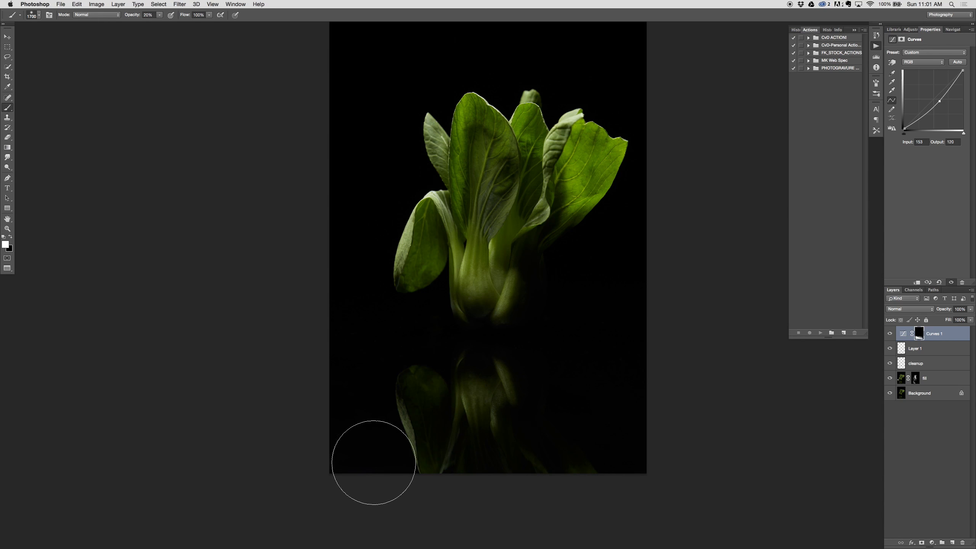
Paint black at 20% opacity on the Curves mask over the right side of the reflection, then restore white as foreground
{"action": "key", "text": "x"}
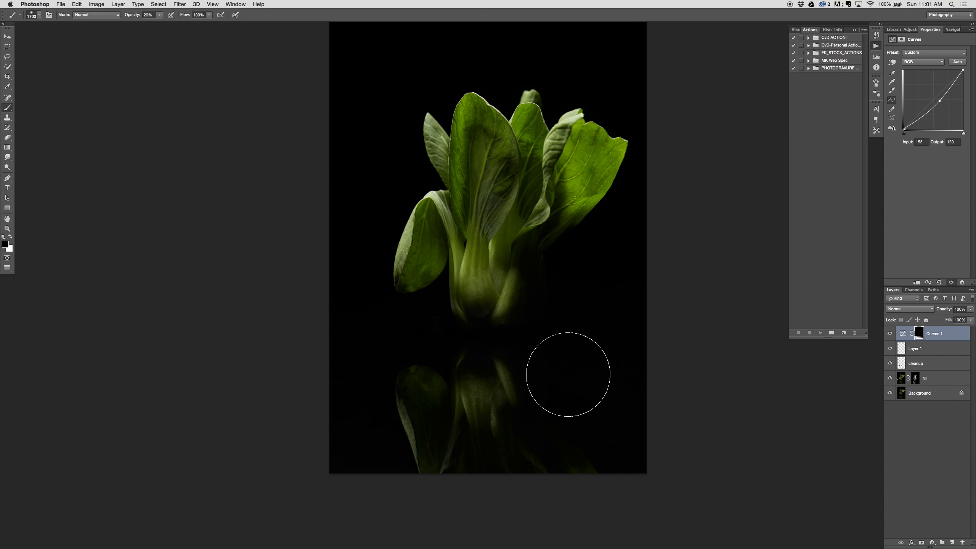
{"action": "mouse_move", "coordinate": [568, 374]}
{"action": "left_mouse_down"}
{"action": "mouse_move", "coordinate": [386, 414]}
{"action": "mouse_move", "coordinate": [621, 384]}
{"action": "mouse_move", "coordinate": [367, 418]}
{"action": "mouse_move", "coordinate": [595, 471]}
{"action": "mouse_move", "coordinate": [368, 459]}
{"action": "mouse_move", "coordinate": [670, 421]}
{"action": "mouse_move", "coordinate": [623, 507]}
{"action": "left_mouse_up"}
{"action": "key", "text": "x"}
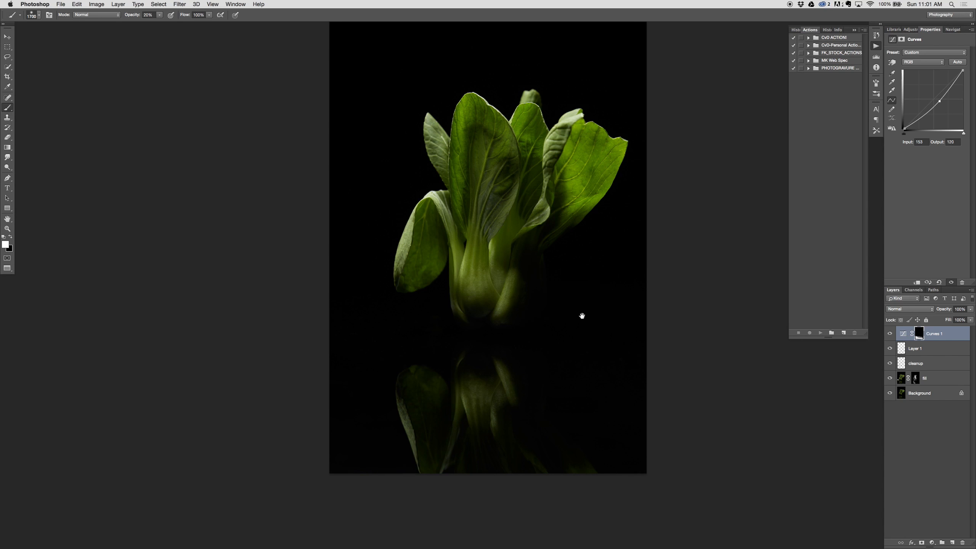
{"action": "left_click_drag", "start_coordinate": [582, 316], "coordinate": [561, 370]}
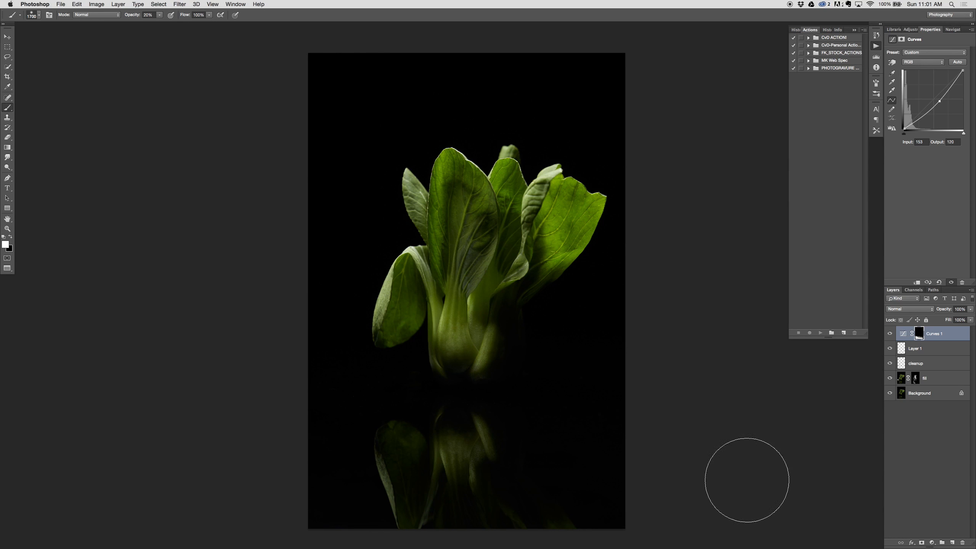
Add a second Curves adjustment layer with a highlight point at input 215, output 235, and a shadow point at input 30
{"action": "left_click", "coordinate": [932, 542]}
{"action": "left_click", "coordinate": [947, 445]}
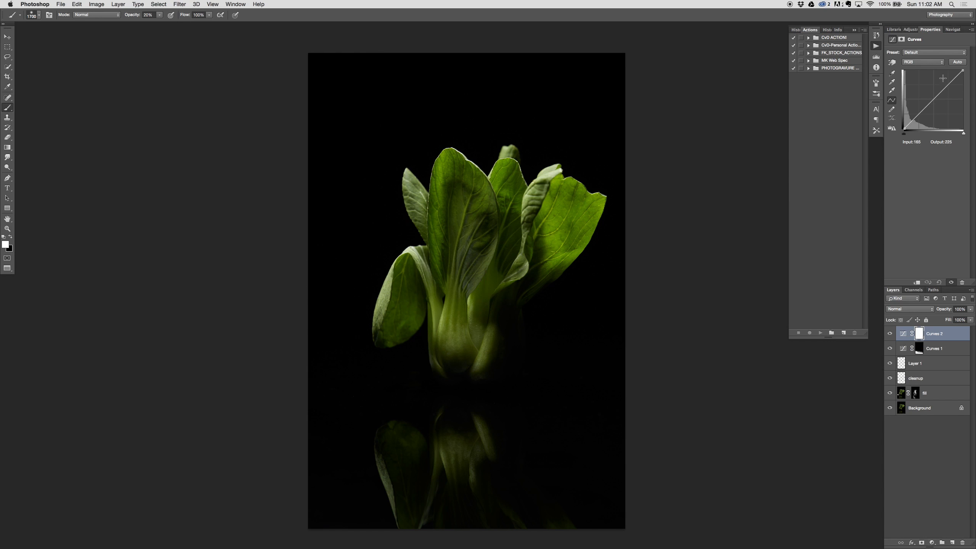
{"action": "left_click_drag", "start_coordinate": [956, 78], "coordinate": [954, 75]}
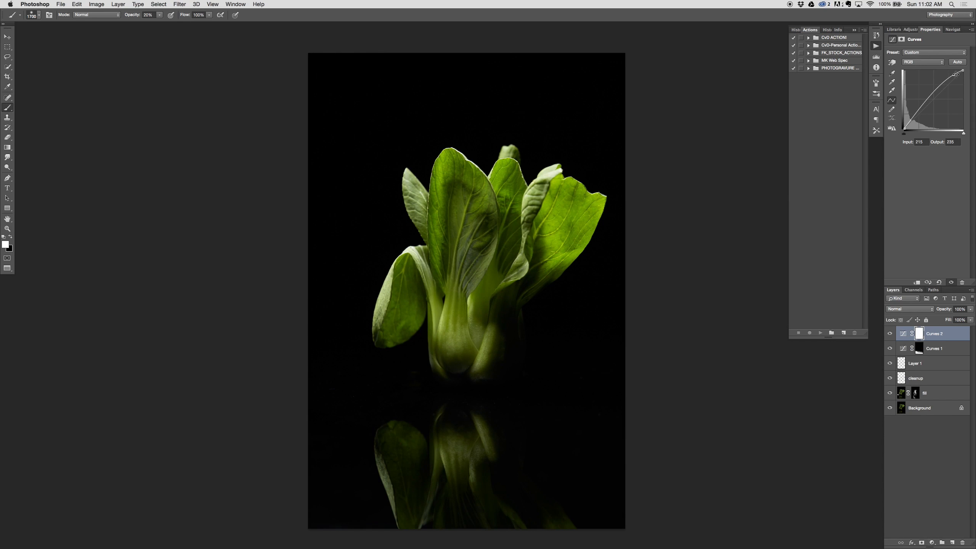
{"action": "left_click", "coordinate": [910, 122]}
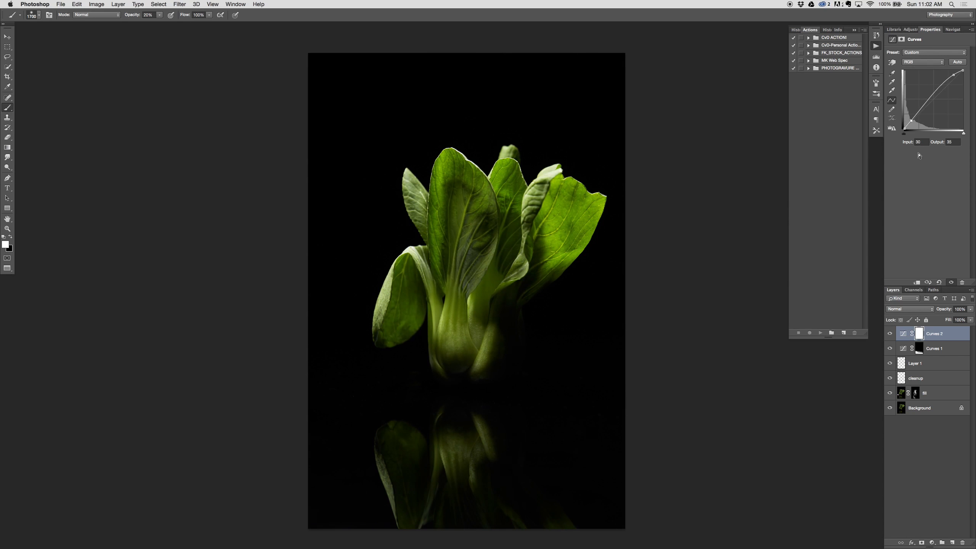
Try moving the shadow point on the curve to input 36, output 27
{"action": "key", "text": "Right"}
{"action": "key", "text": "Right"}
{"action": "key", "text": "Right"}
{"action": "key", "text": "Right"}
{"action": "key", "text": "Right"}
{"action": "key", "text": "Right"}
{"action": "key", "text": "Down"}
{"action": "key", "text": "Down"}
{"action": "key", "text": "Down"}
{"action": "key", "text": "Down"}
{"action": "key", "text": "Down"}
{"action": "key", "text": "Down"}
{"action": "key", "text": "Down"}
{"action": "key", "text": "Down"}
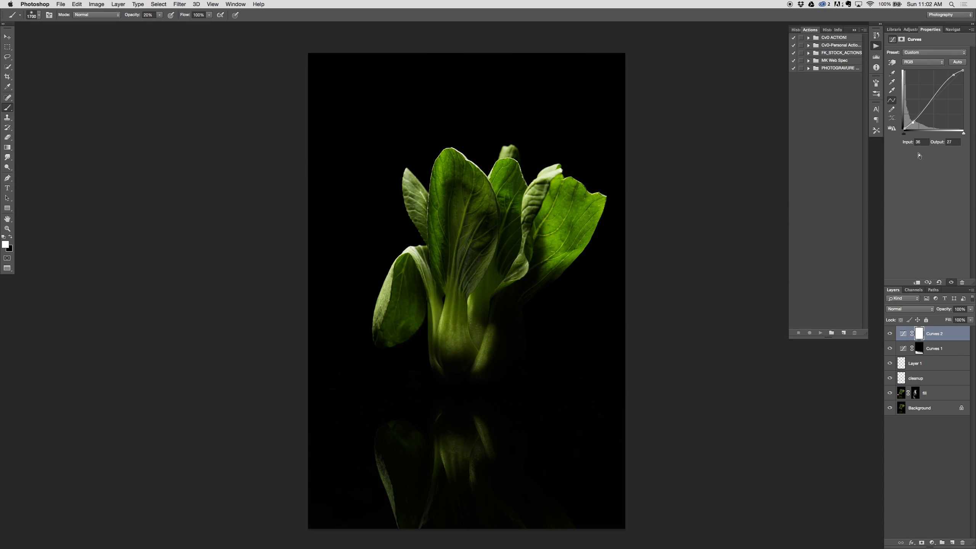
Return the shadow point on the curve to input 30
{"action": "key", "text": "Left"}
{"action": "key", "text": "Left"}
{"action": "key", "text": "Left"}
{"action": "key", "text": "Left"}
{"action": "key", "text": "Left"}
{"action": "key", "text": "Left"}
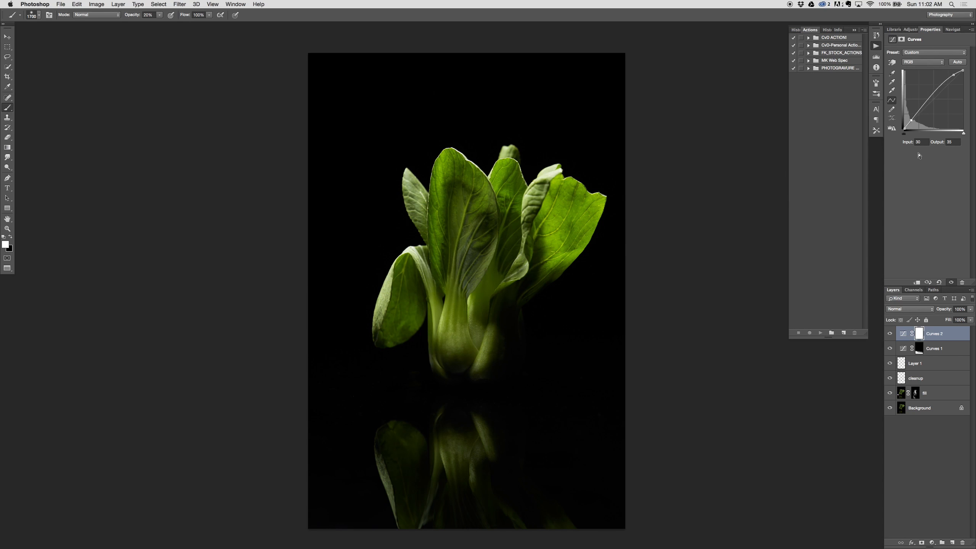
Lower the shadow point on the Curves 2 curve to output 29 at input 30
{"action": "key", "text": "Down"}
{"action": "key", "text": "Down"}
{"action": "key", "text": "Down"}
{"action": "key", "text": "Down"}
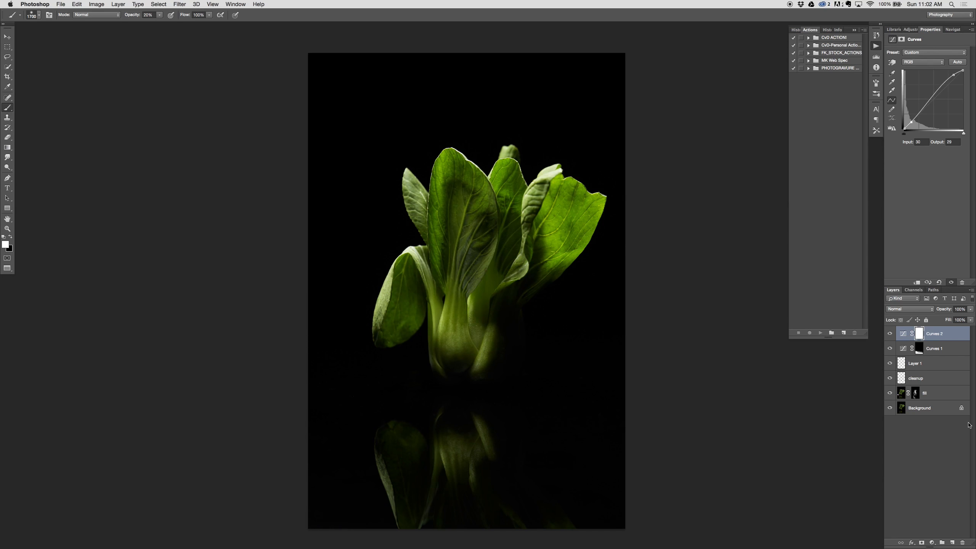
Compare the image with the Curves 2 adjustment hidden and shown
{"action": "left_click", "coordinate": [890, 336]}
{"action": "left_click", "coordinate": [890, 336]}
{"action": "left_click", "coordinate": [890, 336]}
{"action": "left_click", "coordinate": [891, 336]}
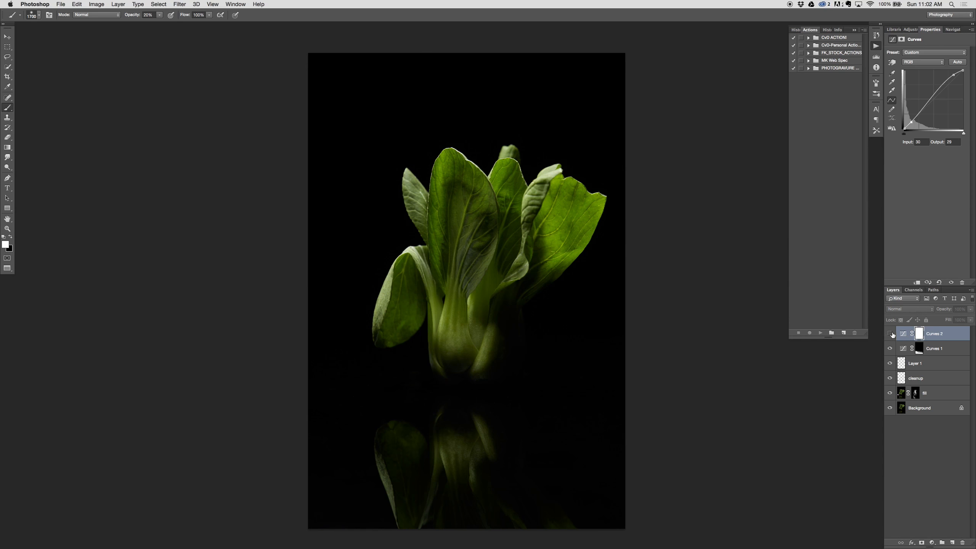
{"action": "left_click", "coordinate": [890, 334]}
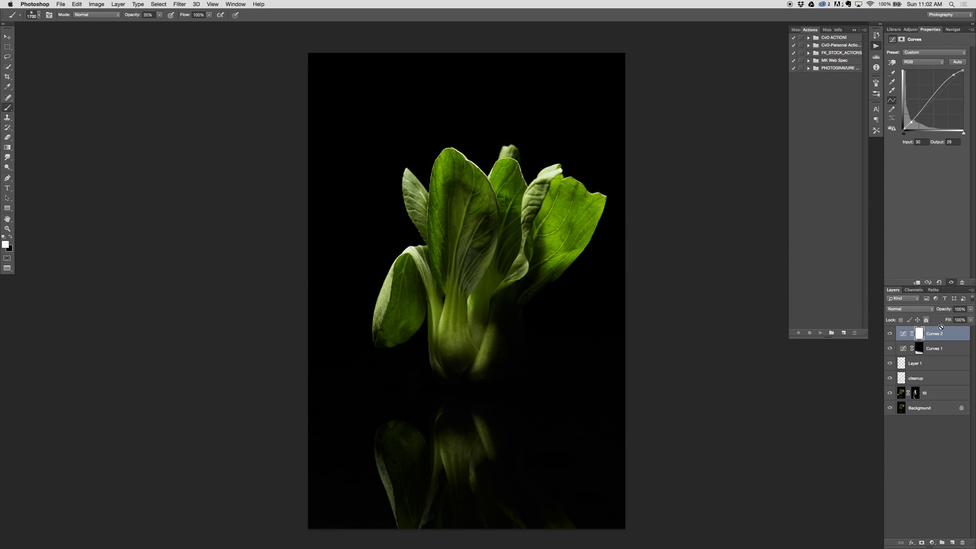
Invert the Curves 2 mask to black, paint white over the bak choi, and set the brush opacity to 50%
{"action": "key", "text": "super+i"}
{"action": "mouse_move", "coordinate": [412, 195]}
{"action": "left_mouse_down"}
{"action": "mouse_move", "coordinate": [469, 229]}
{"action": "mouse_move", "coordinate": [446, 316]}
{"action": "mouse_move", "coordinate": [409, 338]}
{"action": "mouse_move", "coordinate": [465, 254]}
{"action": "mouse_move", "coordinate": [534, 207]}
{"action": "mouse_move", "coordinate": [484, 334]}
{"action": "mouse_move", "coordinate": [538, 207]}
{"action": "mouse_move", "coordinate": [440, 269]}
{"action": "mouse_move", "coordinate": [427, 337]}
{"action": "mouse_move", "coordinate": [490, 218]}
{"action": "mouse_move", "coordinate": [442, 406]}
{"action": "mouse_move", "coordinate": [546, 191]}
{"action": "mouse_move", "coordinate": [518, 388]}
{"action": "mouse_move", "coordinate": [560, 403]}
{"action": "mouse_move", "coordinate": [562, 447]}
{"action": "mouse_move", "coordinate": [446, 340]}
{"action": "mouse_move", "coordinate": [528, 345]}
{"action": "mouse_move", "coordinate": [505, 312]}
{"action": "mouse_move", "coordinate": [553, 367]}
{"action": "left_mouse_up"}
{"action": "key", "text": "5"}
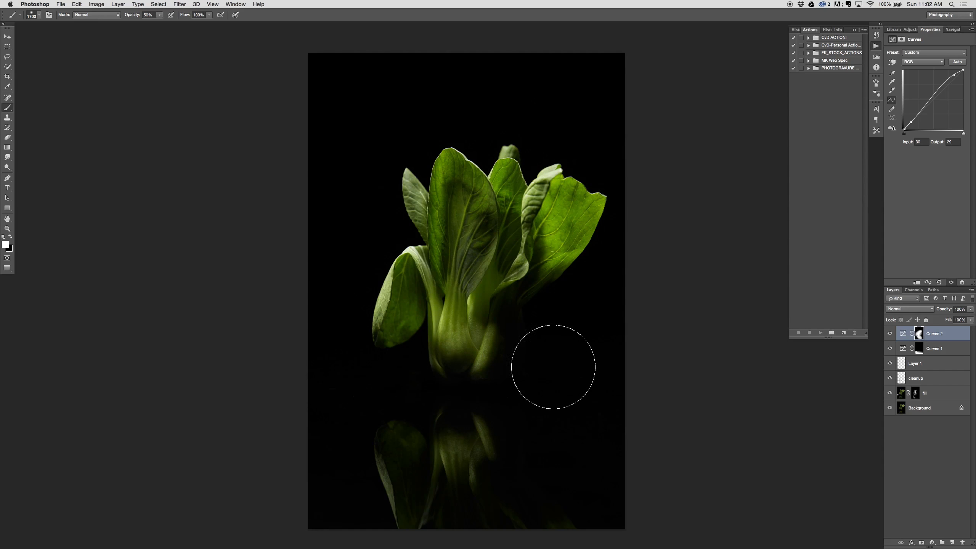
{"action": "left_click", "coordinate": [889, 334]}
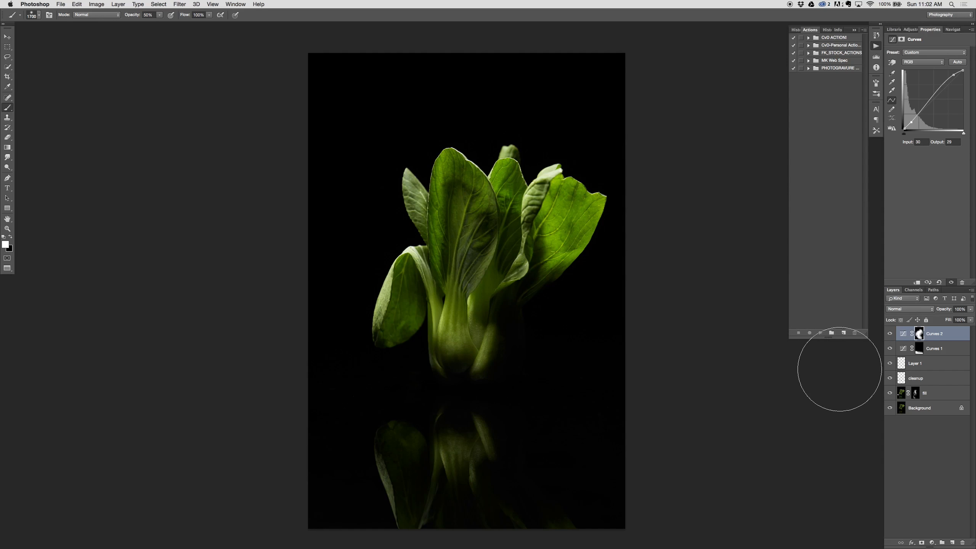
Add a new empty layer directly above Layer 1 and activate the Clone Stamp for retouching
{"action": "key", "text": "s"}
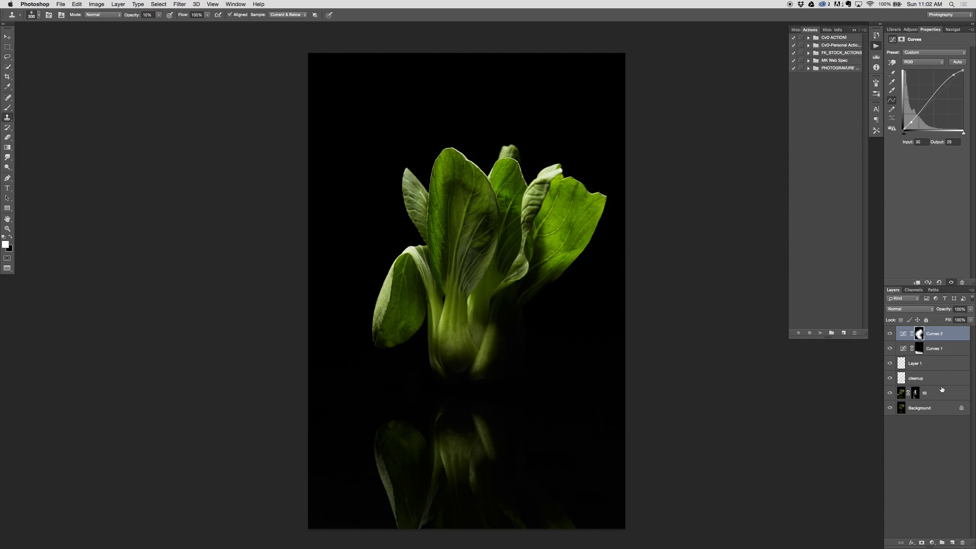
{"action": "left_click", "coordinate": [938, 361]}
{"action": "key", "text": "x"}
{"action": "mouse_move", "coordinate": [889, 336]}
{"action": "left_mouse_down"}
{"action": "mouse_move", "coordinate": [891, 353]}
{"action": "mouse_move", "coordinate": [891, 333]}
{"action": "left_mouse_up"}
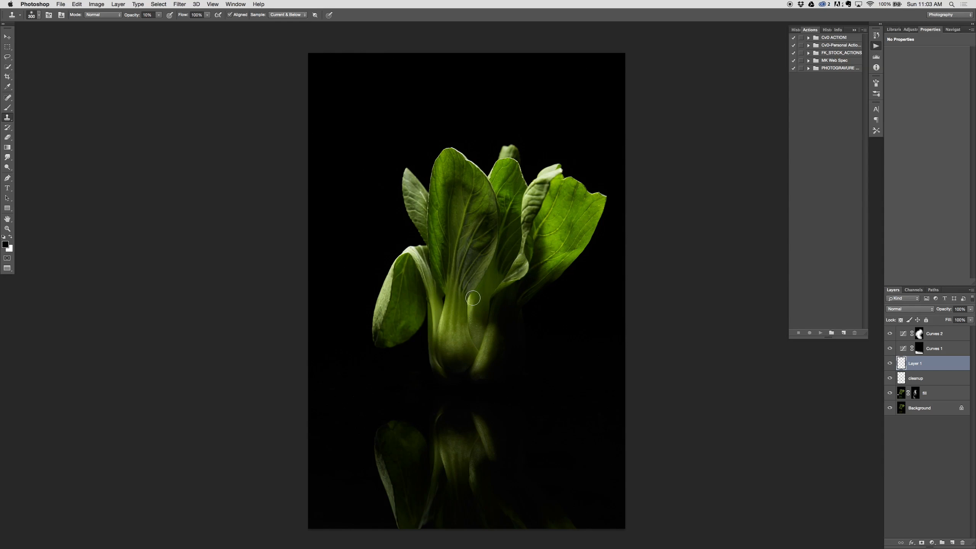
{"action": "key", "text": "v"}
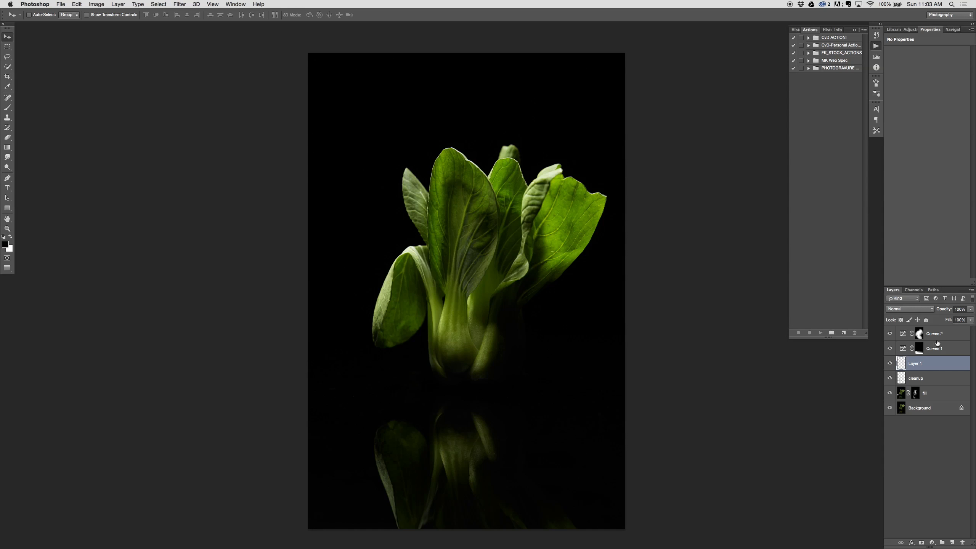
{"action": "left_click", "coordinate": [953, 542]}
{"action": "key", "text": "s"}
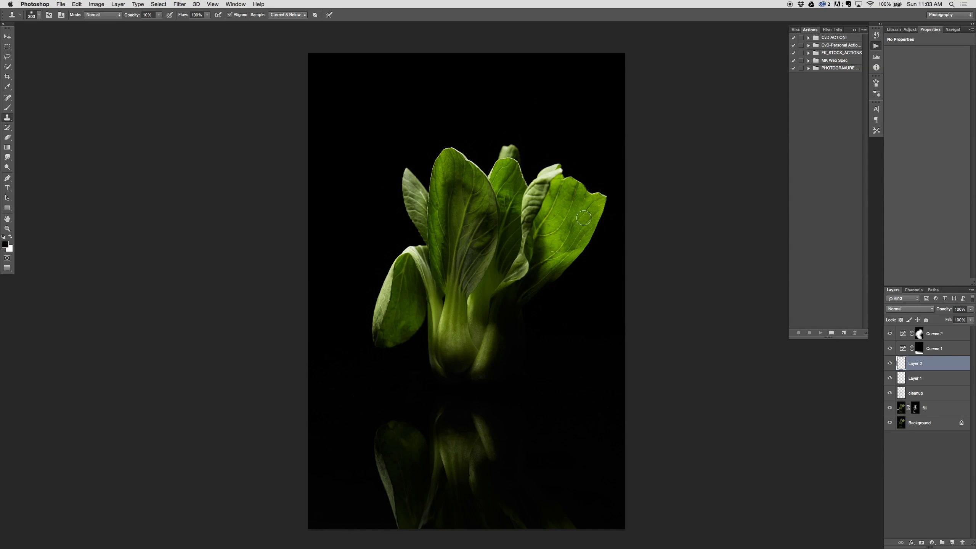
Retouch the leaves on Layer 2 with a smaller Clone Stamp at 10% opacity, comparing the layer hidden and shown
{"action": "key", "text": "bracketleft"}
{"action": "key", "text": "bracketleft"}
{"action": "key", "text": "bracketleft"}
{"action": "key", "text": "bracketleft"}
{"action": "key", "text": "2"}
{"action": "key", "text": "1"}
{"action": "left_click", "coordinate": [890, 363]}
{"action": "left_click", "coordinate": [889, 364]}
{"action": "left_click", "coordinate": [890, 363]}
{"action": "left_click", "coordinate": [890, 363]}
Add a Curves adjustment above Curves 2 with a point at input 163, output 204, and invert its mask to black
{"action": "left_click", "coordinate": [946, 335]}
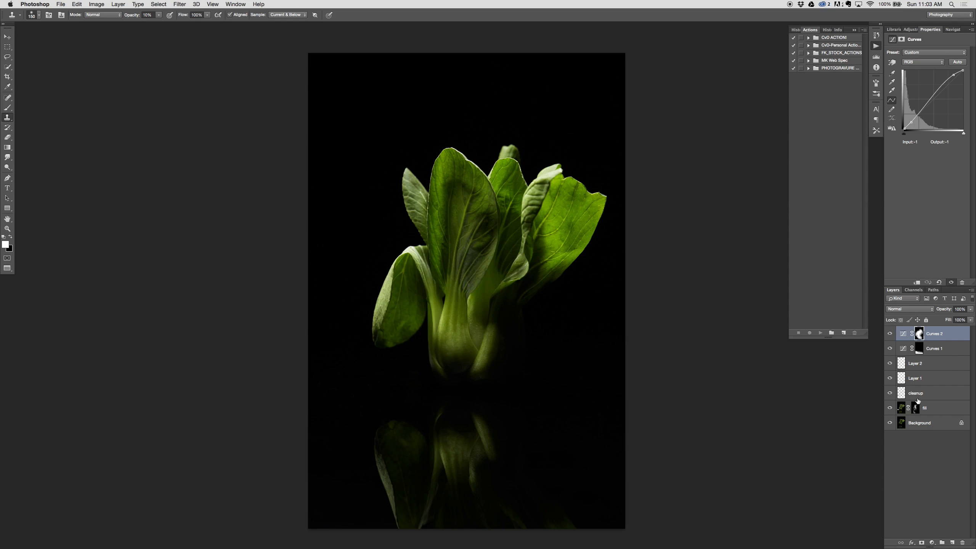
{"action": "left_click", "coordinate": [932, 543]}
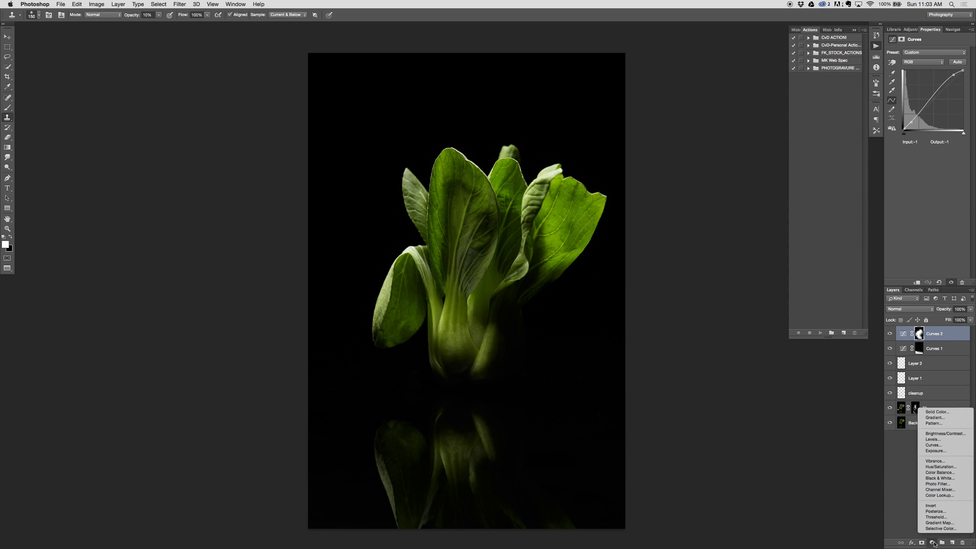
{"action": "left_click", "coordinate": [949, 445]}
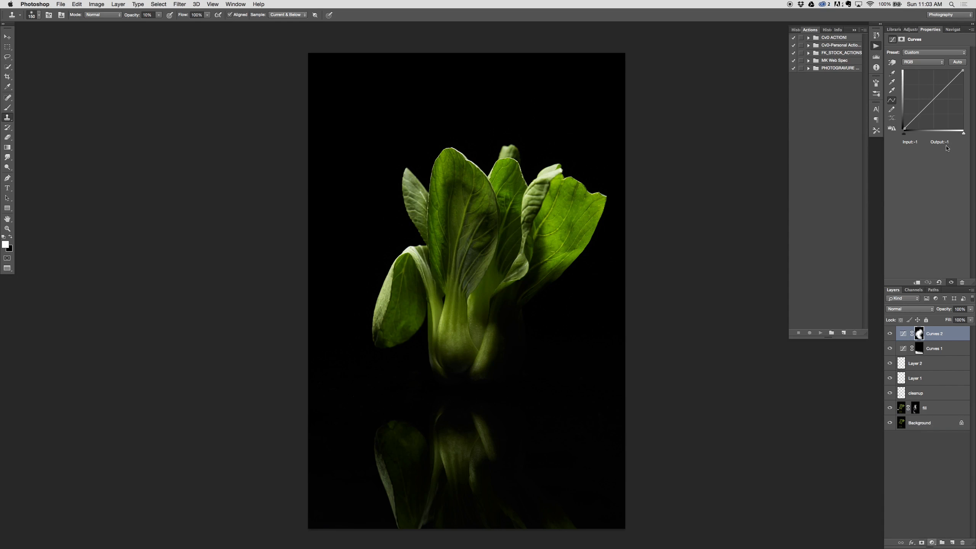
{"action": "mouse_move", "coordinate": [954, 82]}
{"action": "left_mouse_down"}
{"action": "mouse_move", "coordinate": [949, 74]}
{"action": "mouse_move", "coordinate": [943, 82]}
{"action": "left_mouse_up"}
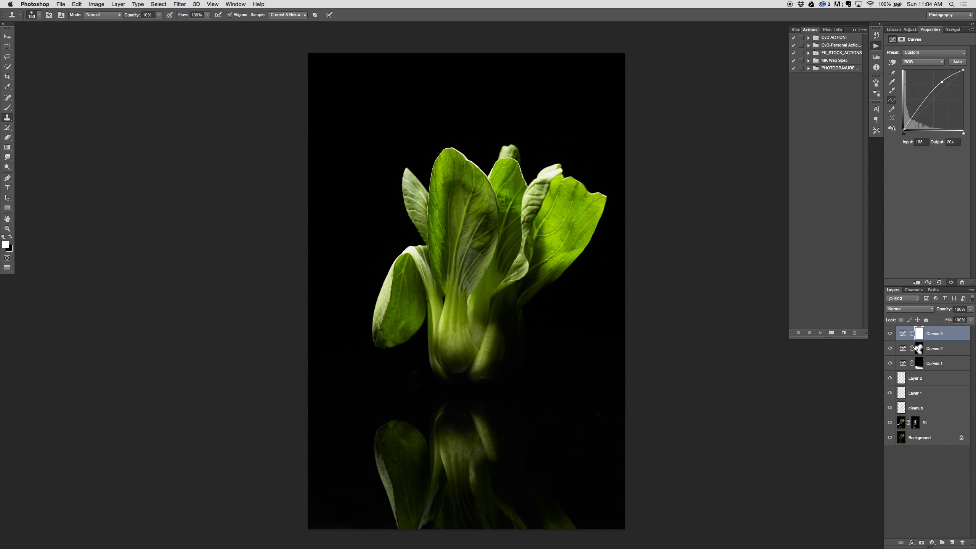
{"action": "key", "text": "ctrl+i"}
Paint white at 10% opacity on the Curves 3 mask over the front leaf's details, varying the brush size
{"action": "key", "text": "b"}
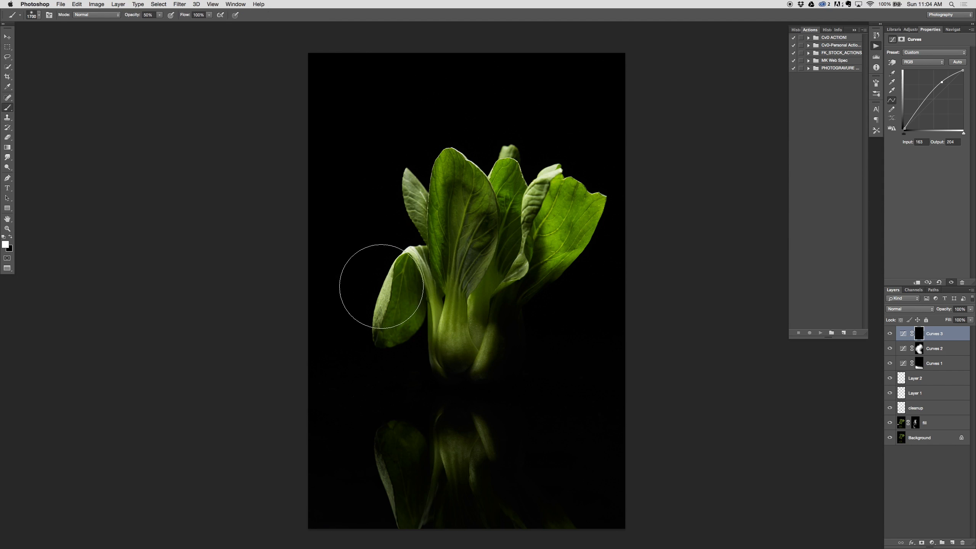
{"action": "key", "text": "ctrl+plus"}
{"action": "key", "text": "ctrl+plus"}
{"action": "key", "text": "ctrl+plus"}
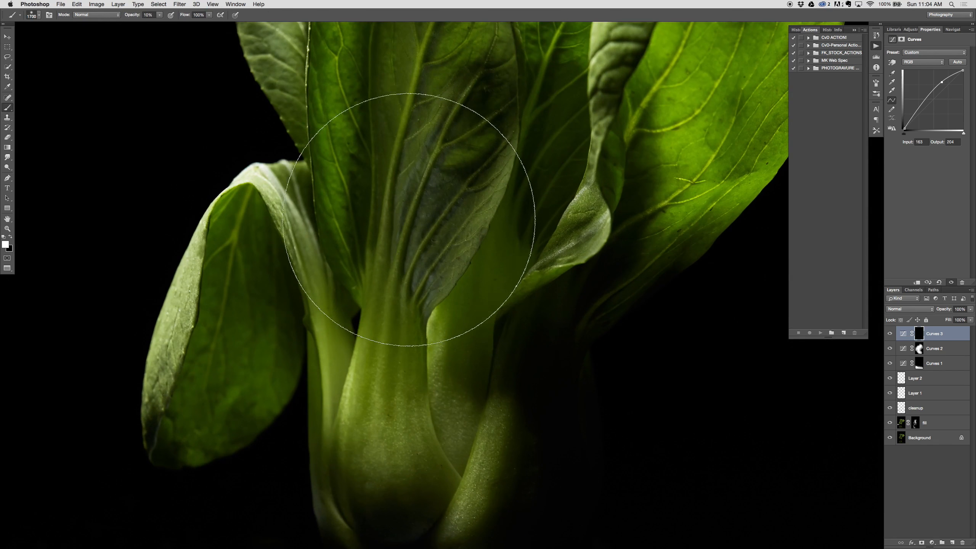
{"action": "key", "text": "bracketleft"}
{"action": "key", "text": "bracketleft"}
{"action": "key", "text": "bracketleft"}
{"action": "key", "text": "bracketleft"}
{"action": "key", "text": "bracketleft"}
{"action": "key", "text": "bracketleft"}
{"action": "key", "text": "bracketleft"}
{"action": "key", "text": "bracketleft"}
{"action": "key", "text": "bracketleft"}
{"action": "key", "text": "bracketleft"}
{"action": "key", "text": "bracketleft"}
{"action": "key", "text": "bracketleft"}
{"action": "key", "text": "bracketleft"}
{"action": "key", "text": "bracketleft"}
{"action": "key", "text": "bracketleft"}
{"action": "key", "text": "bracketleft"}
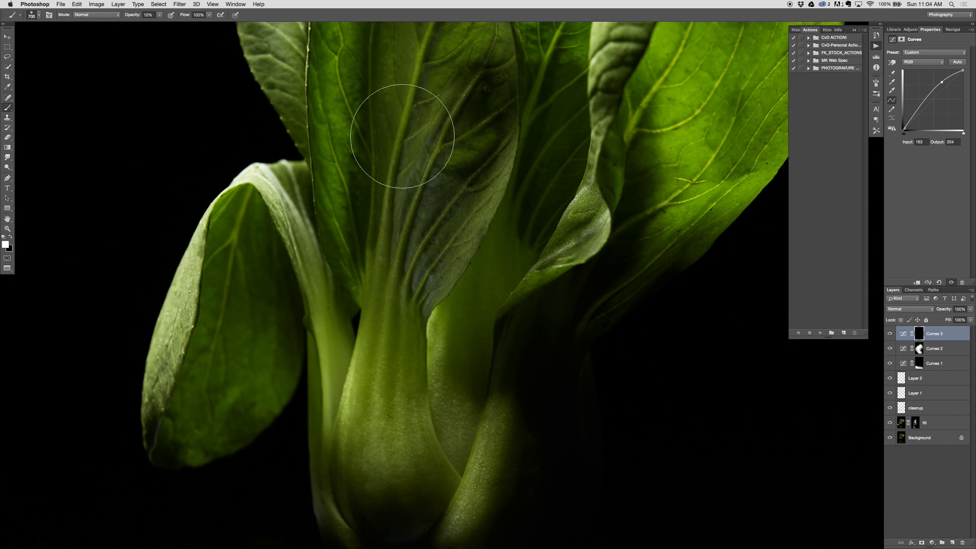
{"action": "key", "text": "bracketleft"}
{"action": "key", "text": "bracketleft"}
{"action": "key", "text": "bracketleft"}
{"action": "key", "text": "bracketleft"}
{"action": "left_click_drag", "start_coordinate": [442, 135], "coordinate": [399, 356]}
{"action": "key", "text": "bracketleft"}
{"action": "key", "text": "bracketleft"}
{"action": "key", "text": "bracketleft"}
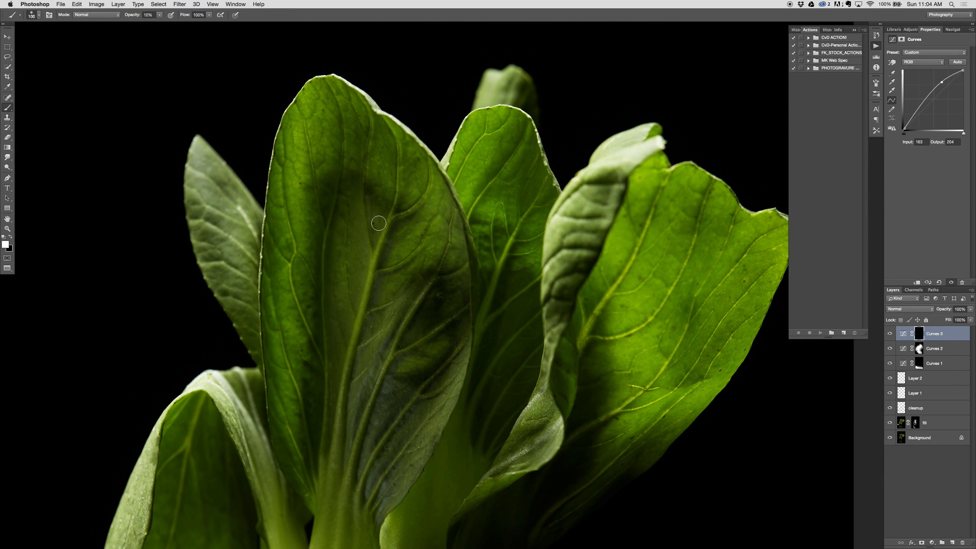
{"action": "key", "text": "bracketleft"}
{"action": "key", "text": "bracketleft"}
{"action": "key", "text": "bracketleft"}
{"action": "key", "text": "bracketright"}
{"action": "key", "text": "bracketright"}
{"action": "key", "text": "bracketright"}
{"action": "key", "text": "bracketright"}
{"action": "key", "text": "bracketright"}
{"action": "key", "text": "bracketright"}
{"action": "key", "text": "bracketright"}
{"action": "key", "text": "bracketright"}
{"action": "key", "text": "bracketright"}
{"action": "key", "text": "bracketright"}
{"action": "key", "text": "bracketright"}
{"action": "key", "text": "bracketleft"}
{"action": "key", "text": "bracketleft"}
{"action": "key", "text": "bracketleft"}
{"action": "key", "text": "bracketleft"}
{"action": "key", "text": "bracketleft"}
{"action": "key", "text": "bracketleft"}
{"action": "key", "text": "bracketleft"}
{"action": "key", "text": "bracketleft"}
{"action": "key", "text": "bracketleft"}
{"action": "key", "text": "bracketleft"}
{"action": "key", "text": "bracketleft"}
{"action": "mouse_move", "coordinate": [353, 464]}
{"action": "left_mouse_down"}
{"action": "mouse_move", "coordinate": [375, 359]}
{"action": "mouse_move", "coordinate": [385, 365]}
{"action": "left_mouse_up"}
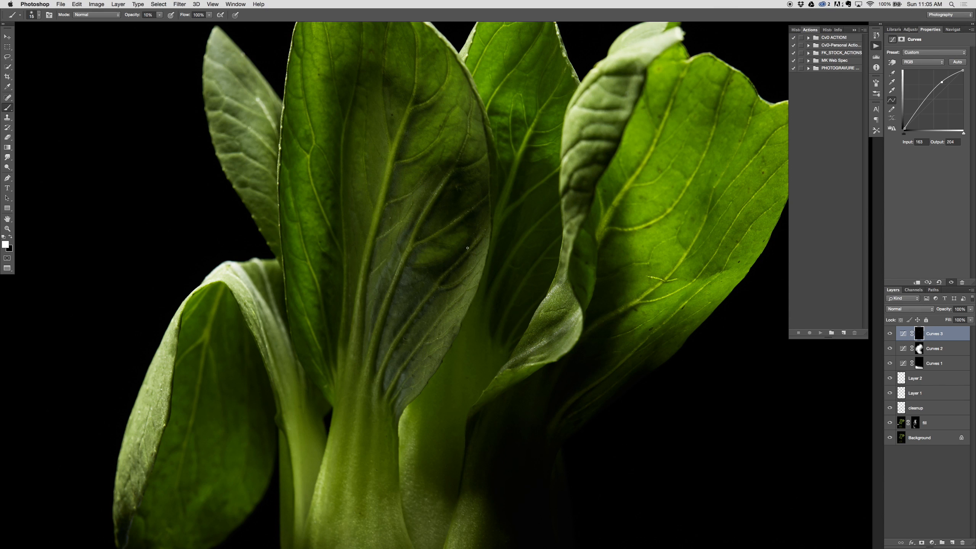
{"action": "key", "text": "bracketright"}
{"action": "key", "text": "bracketright"}
{"action": "key", "text": "bracketright"}
{"action": "key", "text": "bracketright"}
{"action": "key", "text": "bracketright"}
{"action": "left_click", "coordinate": [931, 542]}
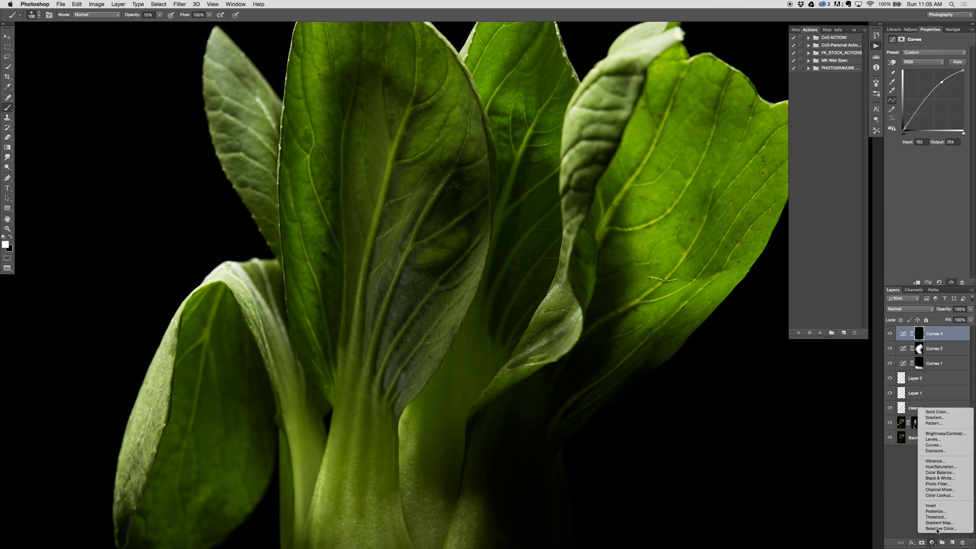
{"action": "left_click", "coordinate": [934, 439]}
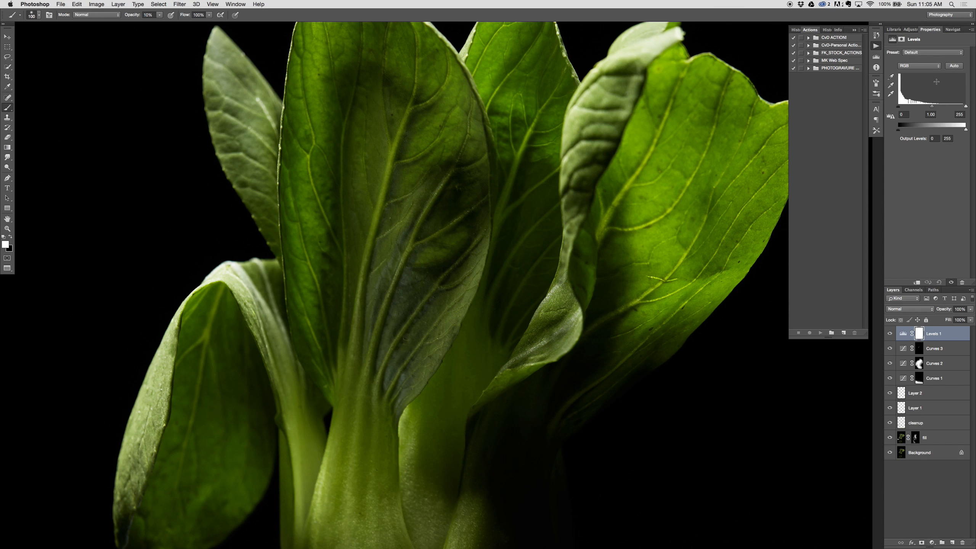
{"action": "key", "text": "super+z"}
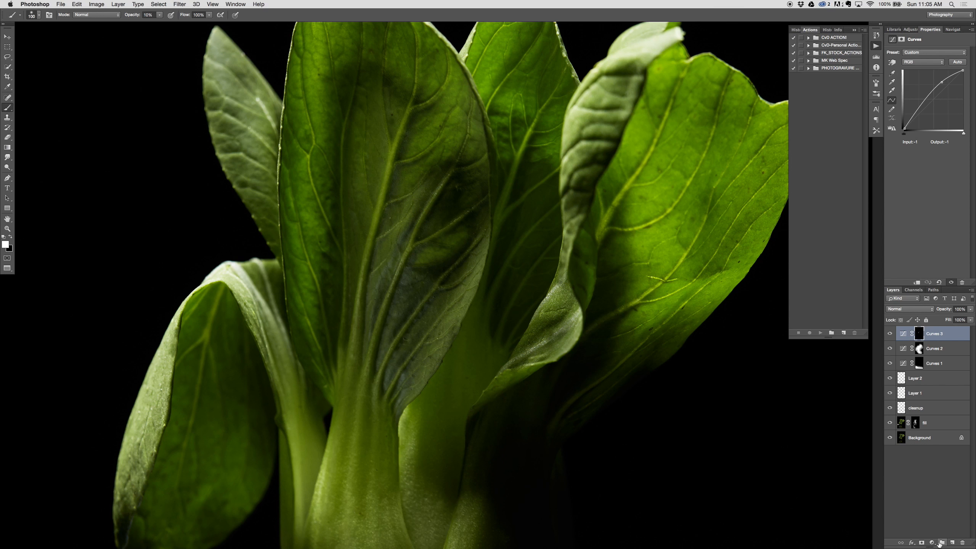
Add a darkening Curves adjustment above Curves 3 with a point at input 192, output 160, and invert its mask to black
{"action": "left_click", "coordinate": [932, 542]}
{"action": "left_click", "coordinate": [934, 448]}
{"action": "left_click_drag", "start_coordinate": [949, 85], "coordinate": [948, 93]}
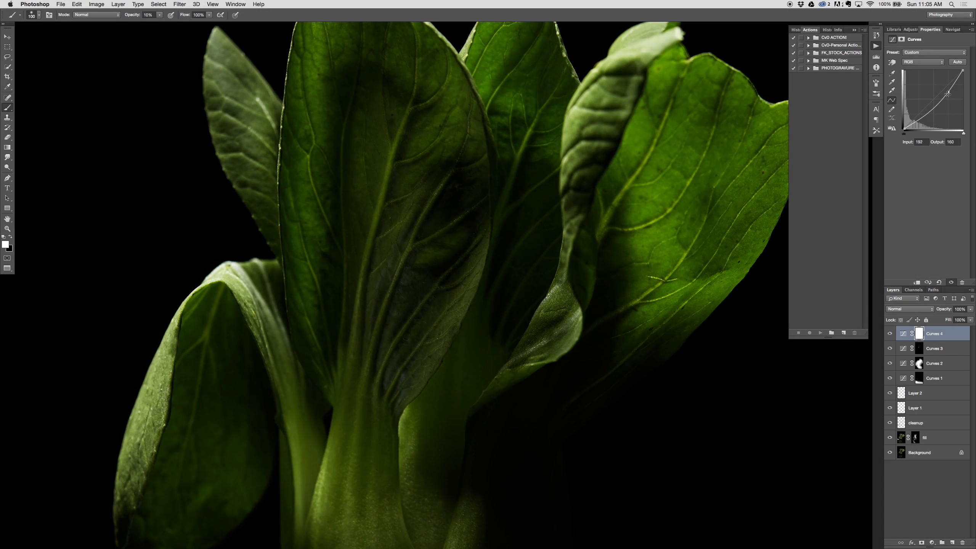
{"action": "key", "text": "super+i"}
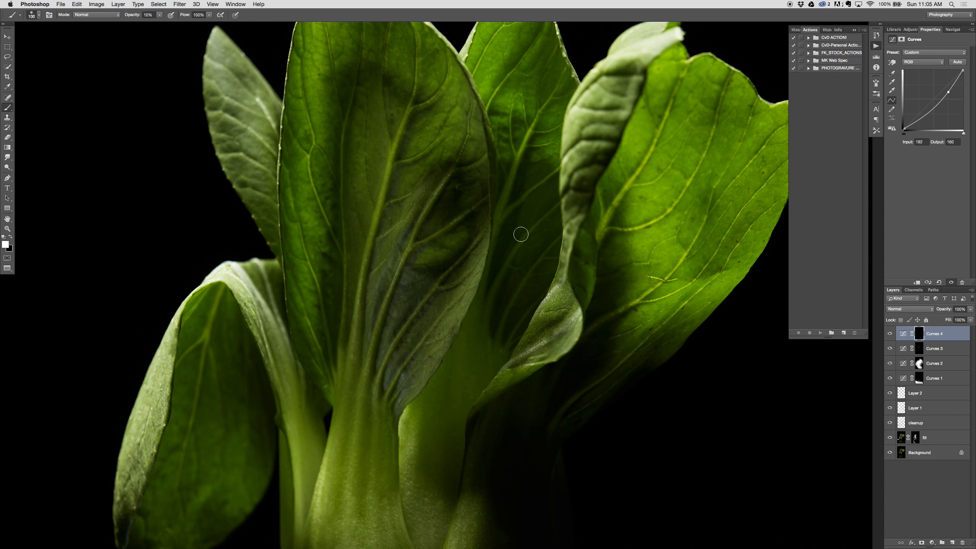
Paint white at 10% opacity on the Curves 4 mask to darken areas of the leaves, adjusting the brush size
{"action": "key", "text": "super+plus"}
{"action": "key", "text": "super+0"}
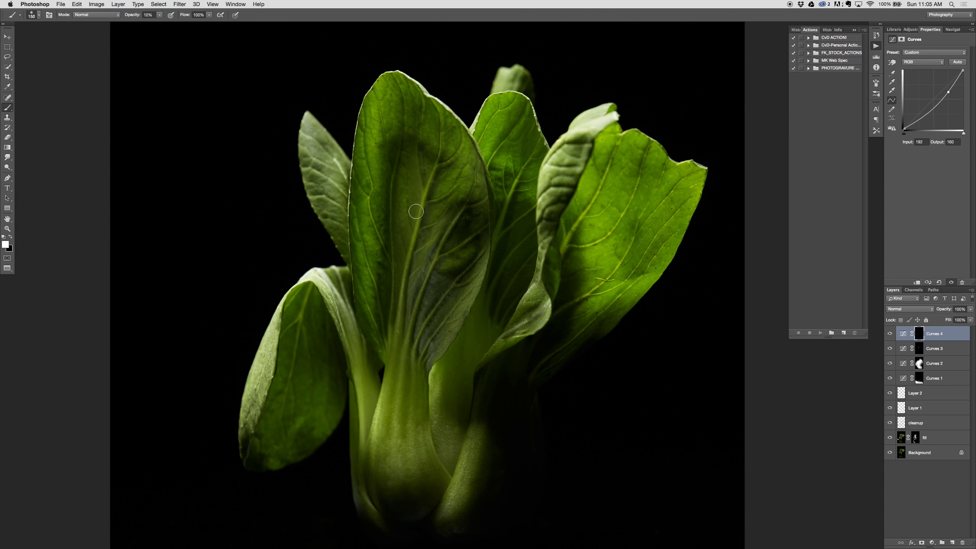
{"action": "key", "text": "bracketright"}
{"action": "key", "text": "bracketright"}
{"action": "key", "text": "bracketright"}
{"action": "key", "text": "bracketright"}
{"action": "left_click", "coordinate": [919, 334]}
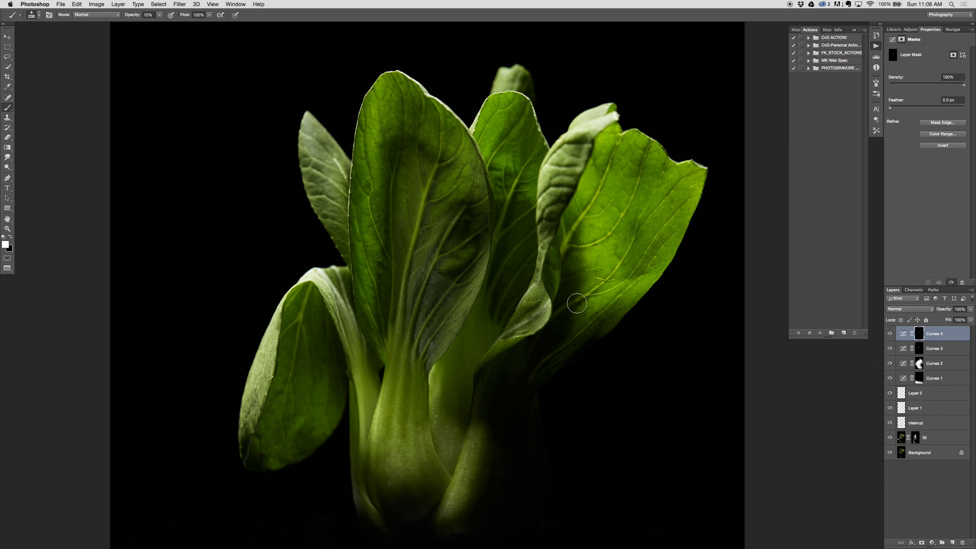
{"action": "key", "text": "bracketleft"}
{"action": "key", "text": "bracketleft"}
{"action": "key", "text": "bracketleft"}
{"action": "key", "text": "bracketleft"}
{"action": "key", "text": "bracketleft"}
{"action": "key", "text": "bracketleft"}
{"action": "key", "text": "bracketright"}
{"action": "key", "text": "bracketright"}
{"action": "key", "text": "bracketright"}
{"action": "key", "text": "bracketright"}
{"action": "key", "text": "bracketright"}
{"action": "key", "text": "bracketright"}
{"action": "left_click_drag", "start_coordinate": [493, 281], "coordinate": [421, 286]}
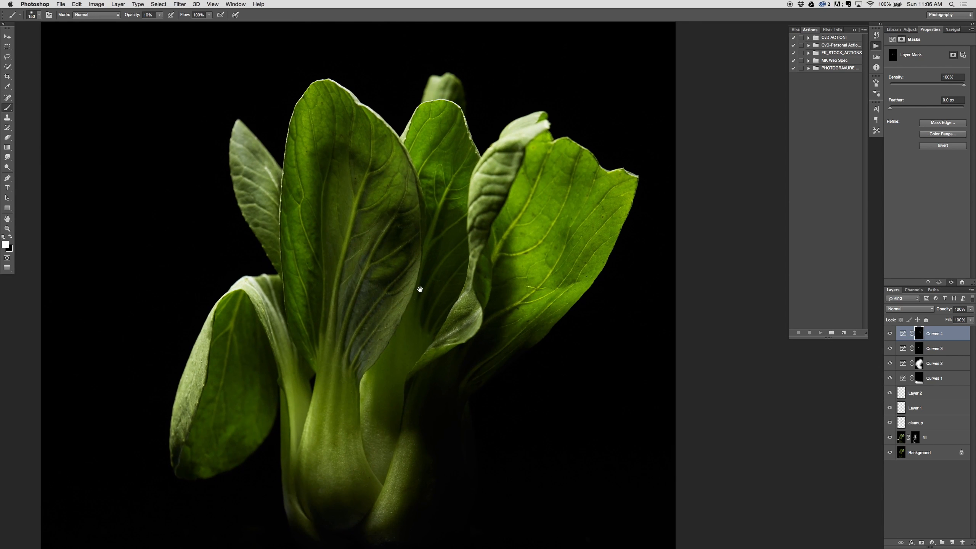
Compare the whole edited image with the original Background layer alone by toggling all other layers
{"action": "key", "text": "super+minus"}
{"action": "key", "text": "super+minus"}
{"action": "key", "text": "super+minus"}
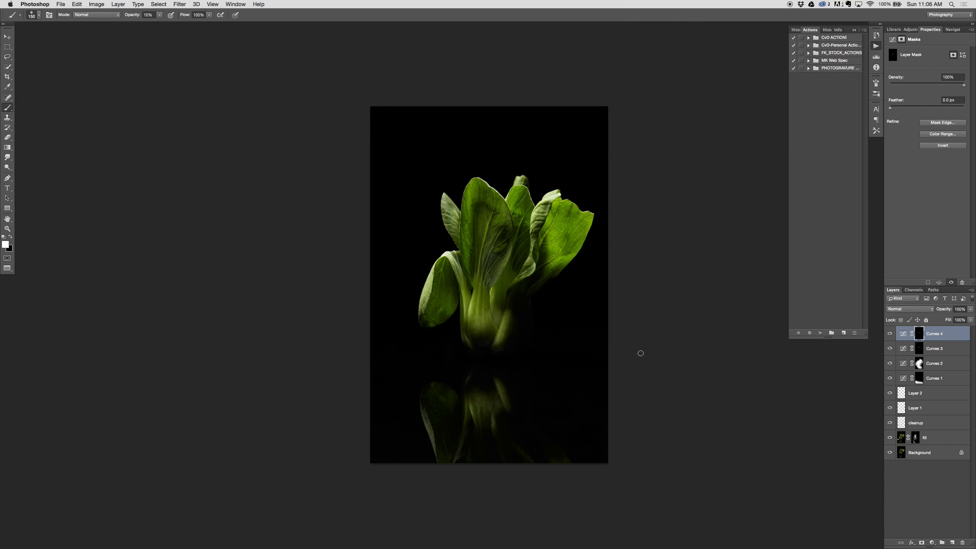
{"action": "left_click", "coordinate": [890, 453], "text": "alt"}
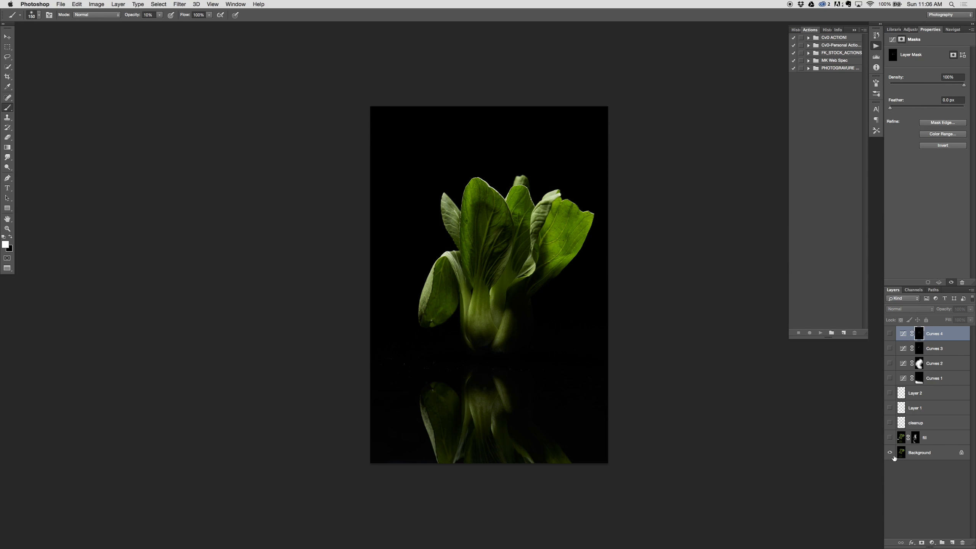
{"action": "left_click", "coordinate": [888, 453], "text": "alt"}
{"action": "left_click", "coordinate": [888, 454], "text": "alt"}
{"action": "key", "text": "super+equal"}
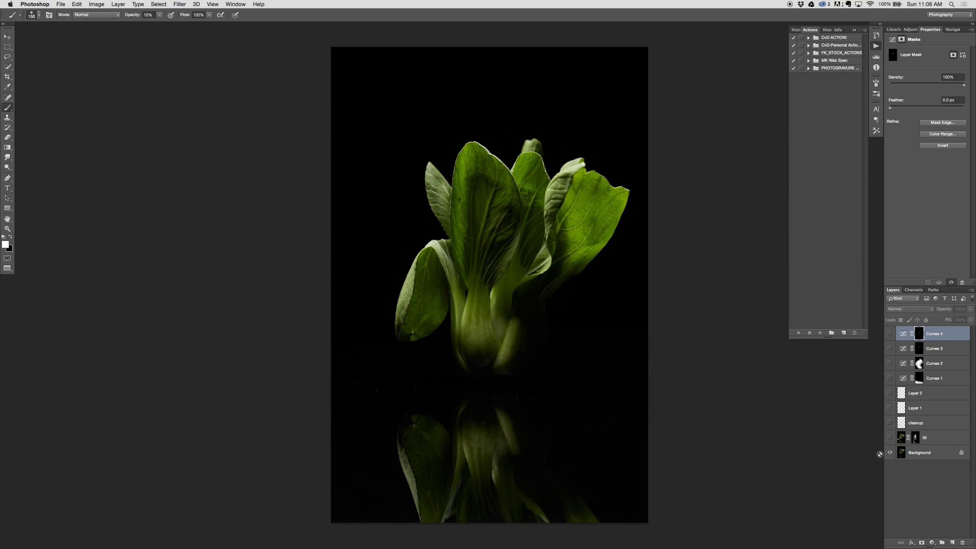
{"action": "left_click", "coordinate": [889, 454], "text": "alt"}
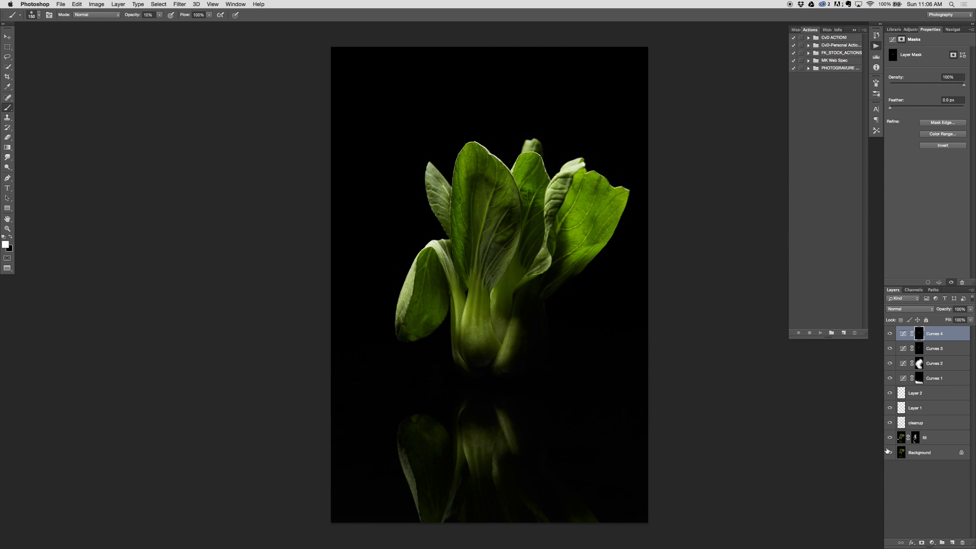
{"action": "left_click", "coordinate": [889, 454], "text": "alt"}
{"action": "left_click", "coordinate": [889, 453], "text": "alt"}
{"action": "left_click", "coordinate": [890, 454], "text": "alt"}
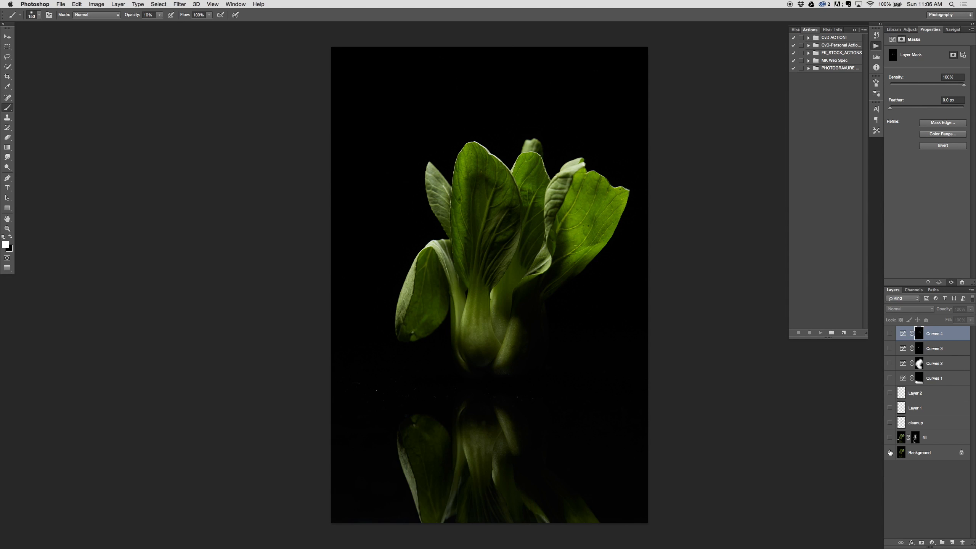
{"action": "left_click", "coordinate": [890, 453], "text": "alt"}
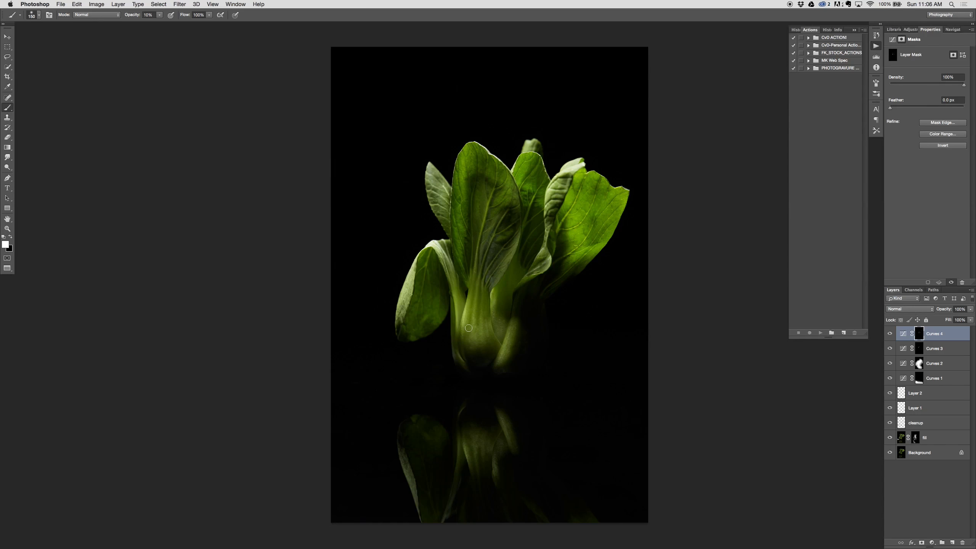
Add a new empty layer above Curves 4 and make black the foreground colour
{"action": "key", "text": "super+plus"}
{"action": "key", "text": "super+plus"}
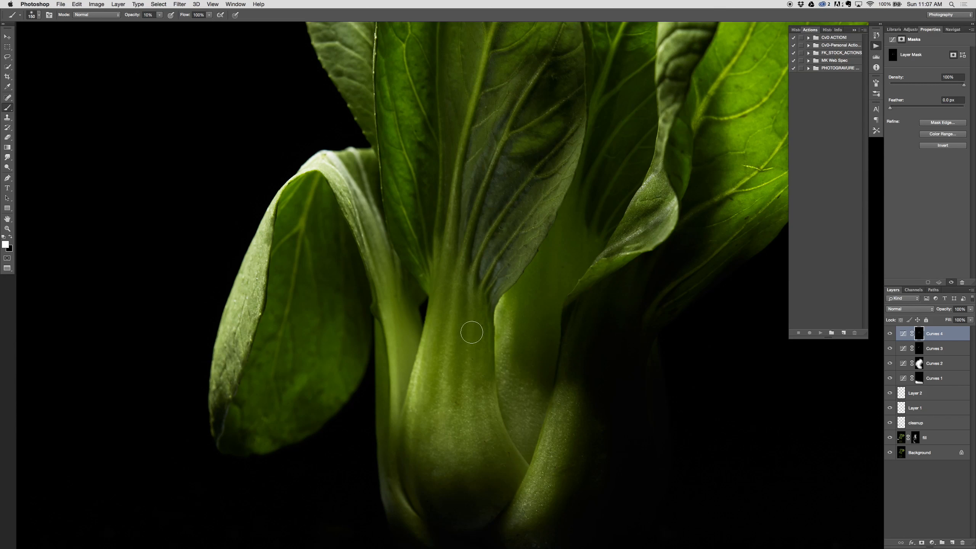
{"action": "key", "text": "super+minus"}
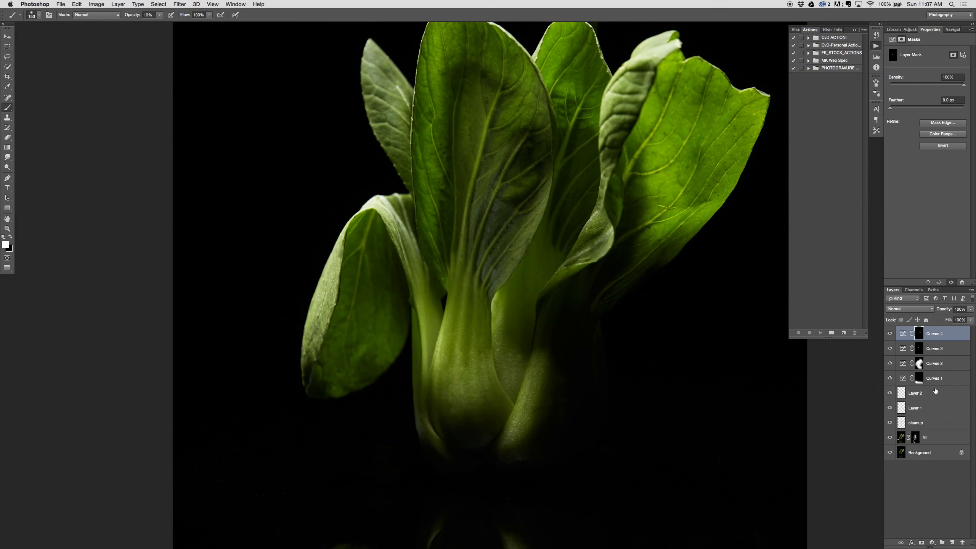
{"action": "left_click", "coordinate": [953, 543]}
{"action": "key", "text": "x"}
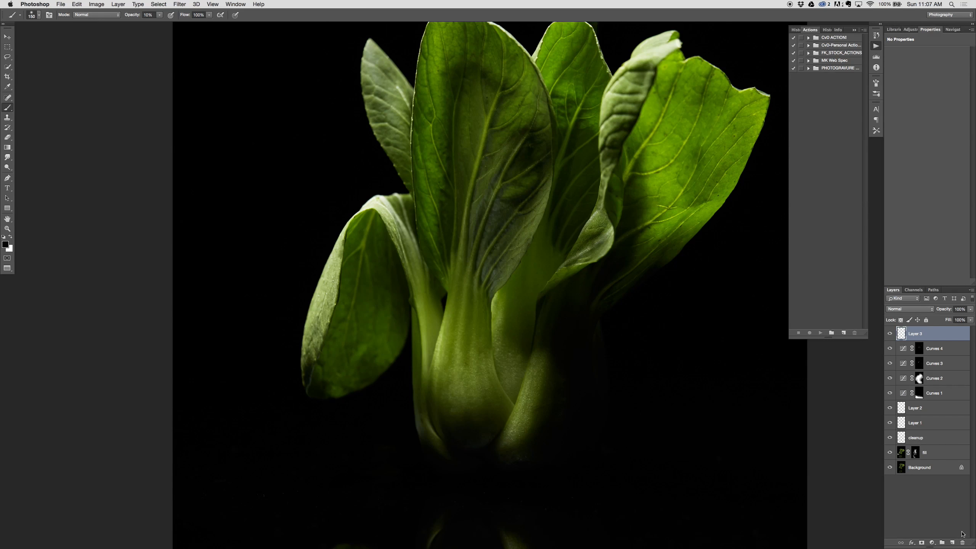
Set the new layer's blend mode to Color and rename the layer COLOR
{"action": "left_click", "coordinate": [903, 313]}
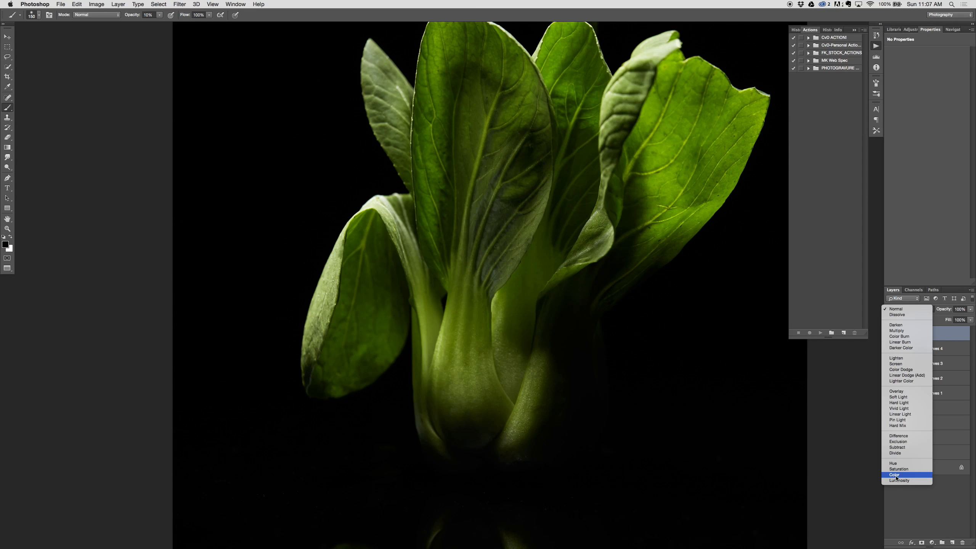
{"action": "left_click", "coordinate": [909, 476]}
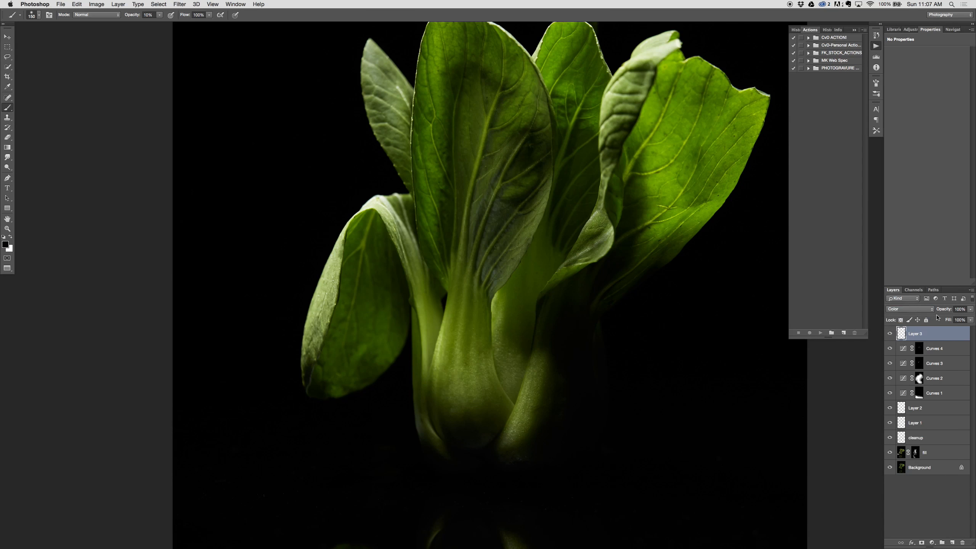
{"action": "double_click", "coordinate": [913, 333]}
{"action": "type", "text": "COLOR"}
{"action": "key", "text": "Return"}
Sample greens from the stalk and central leaf for painting on the COLOR layer, adjusting the brush size
{"action": "left_click", "coordinate": [470, 320], "text": "alt"}
{"action": "key", "text": "bracketright"}
{"action": "key", "text": "bracketright"}
{"action": "key", "text": "bracketright"}
{"action": "key", "text": "bracketright"}
{"action": "key", "text": "bracketright"}
{"action": "key", "text": "bracketleft"}
{"action": "key", "text": "bracketleft"}
{"action": "key", "text": "bracketleft"}
{"action": "key", "text": "bracketleft"}
{"action": "key", "text": "bracketleft"}
{"action": "key", "text": "bracketleft"}
{"action": "key", "text": "bracketleft"}
{"action": "key", "text": "bracketleft"}
{"action": "left_click", "coordinate": [521, 185], "text": "alt"}
Compare the image with and without the COLOR layer by toggling its visibility
{"action": "left_click", "coordinate": [890, 335]}
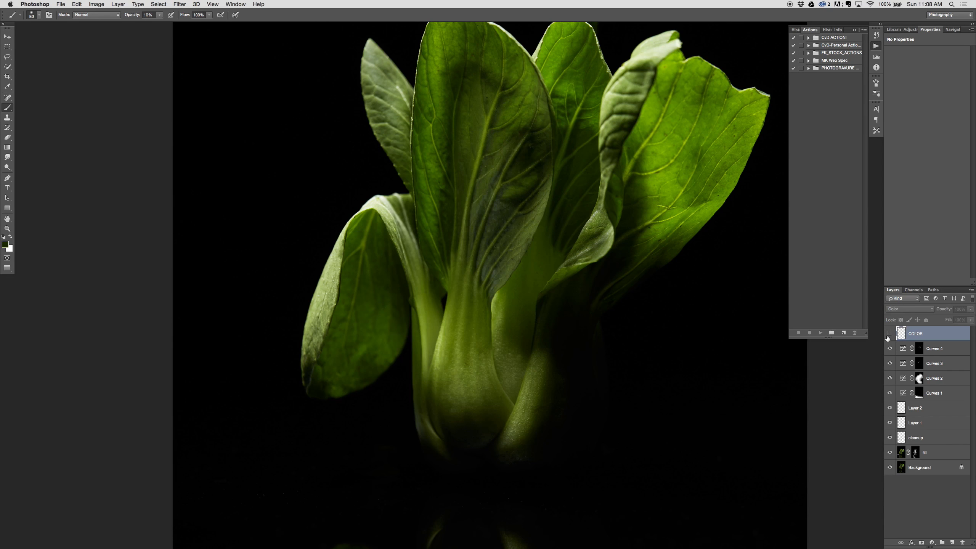
{"action": "left_click", "coordinate": [888, 335]}
{"action": "left_click", "coordinate": [888, 335]}
{"action": "left_click", "coordinate": [888, 334]}
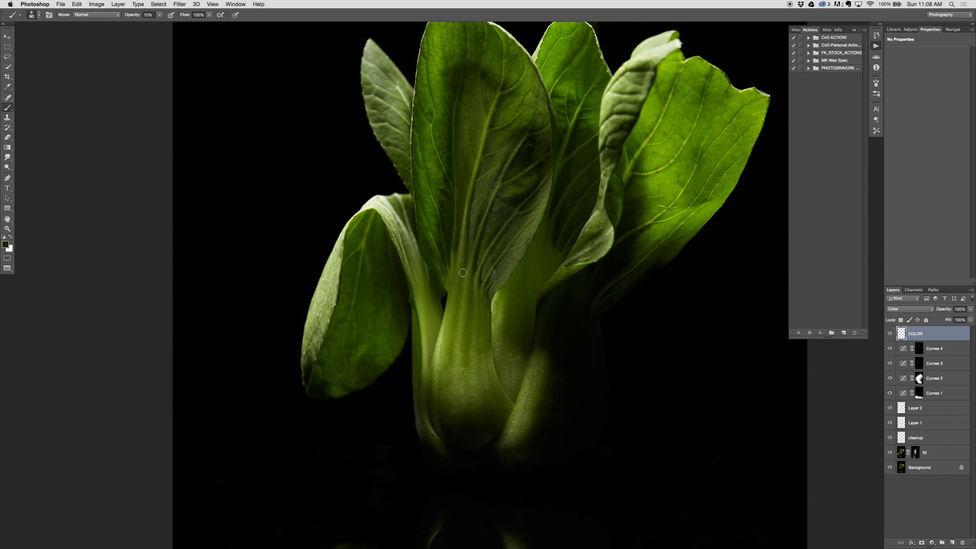
Sample further greens from the stalks and leaves for the COLOR layer painting and show the whole image
{"action": "left_click", "coordinate": [482, 314], "text": "alt"}
{"action": "left_click", "coordinate": [580, 275], "text": "alt"}
{"action": "left_click", "coordinate": [441, 188], "text": "alt"}
{"action": "left_click", "coordinate": [409, 240], "text": "alt"}
{"action": "left_click", "coordinate": [341, 255], "text": "alt"}
{"action": "key", "text": "super+0"}
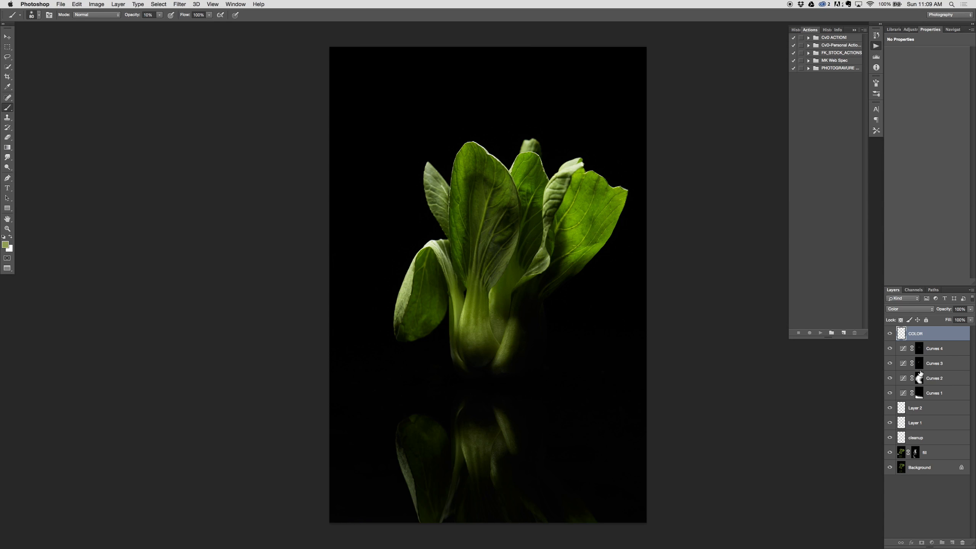
Inspect the Curves 3 mask on its own, compare the image with the dodge and burn masks disabled, and select Curves 4
{"action": "left_click", "coordinate": [919, 365]}
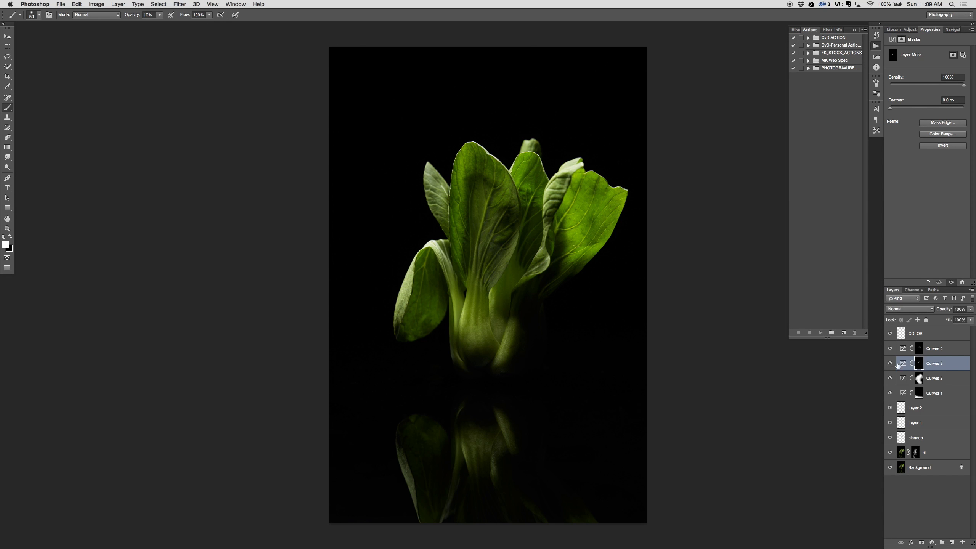
{"action": "left_click", "coordinate": [920, 363], "text": "alt"}
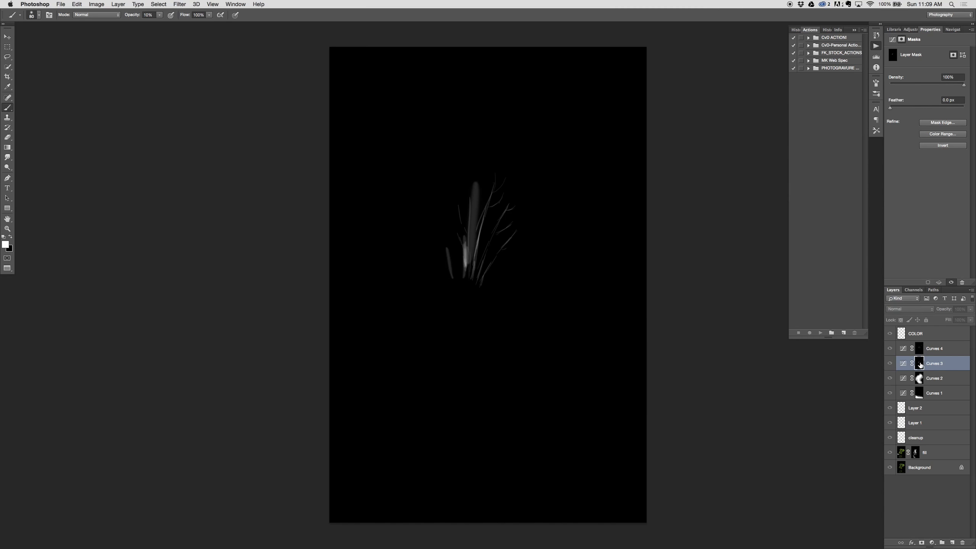
{"action": "left_click", "coordinate": [920, 364], "text": "alt"}
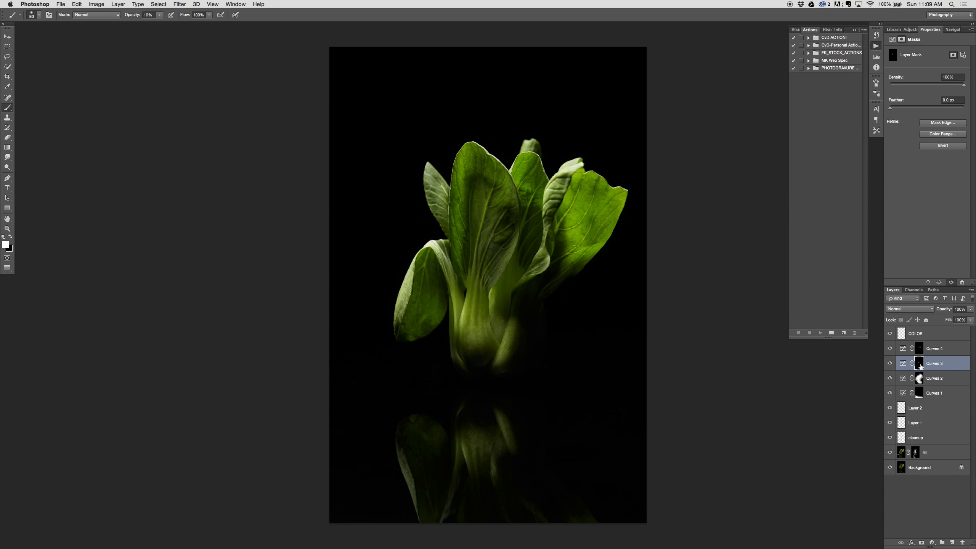
{"action": "left_click", "coordinate": [920, 364], "text": "shift"}
{"action": "left_click", "coordinate": [919, 363], "text": "shift"}
{"action": "left_click", "coordinate": [919, 364], "text": "shift"}
{"action": "left_click", "coordinate": [920, 364], "text": "shift"}
{"action": "left_click", "coordinate": [920, 350], "text": "shift"}
{"action": "left_click", "coordinate": [919, 350], "text": "shift"}
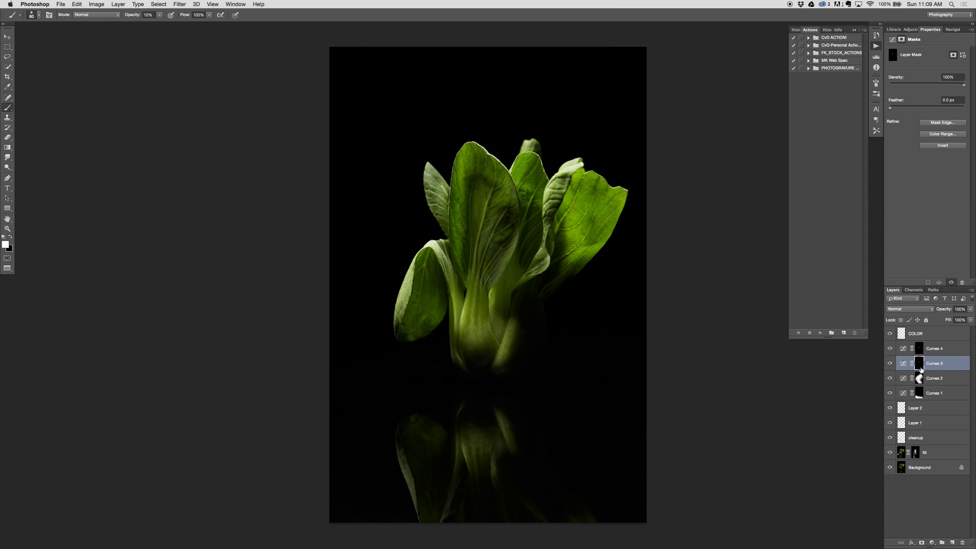
{"action": "left_click", "coordinate": [940, 349]}
{"action": "left_click", "coordinate": [932, 542]}
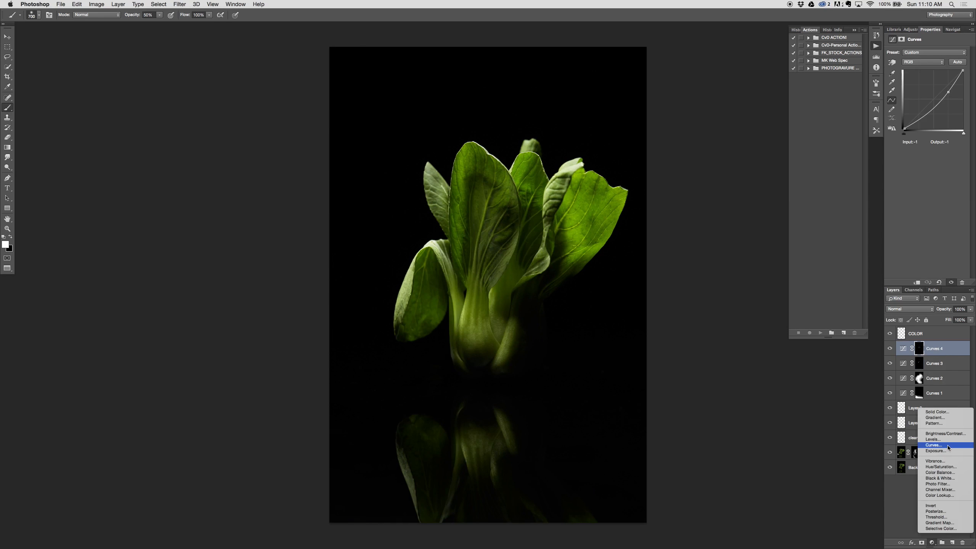
{"action": "left_click", "coordinate": [938, 439]}
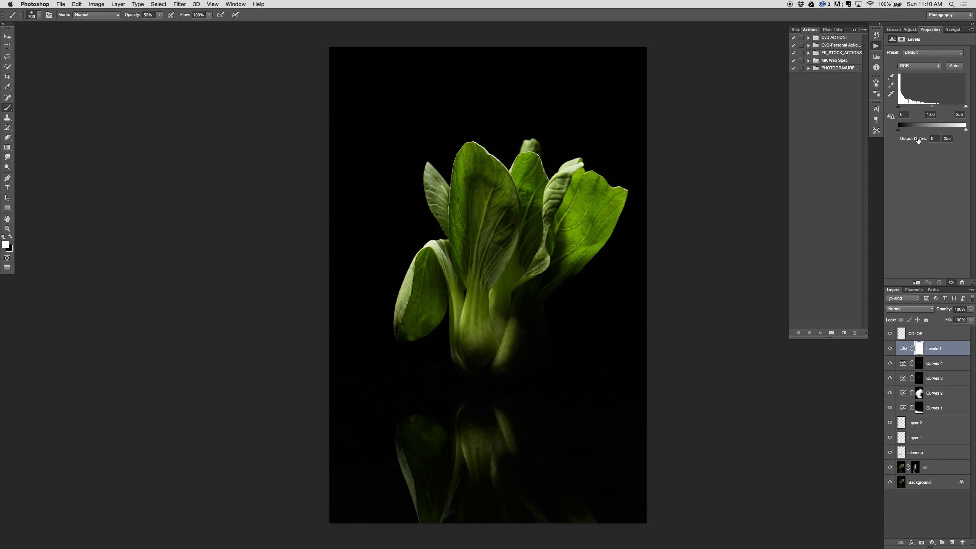
{"action": "key", "text": "super+z"}
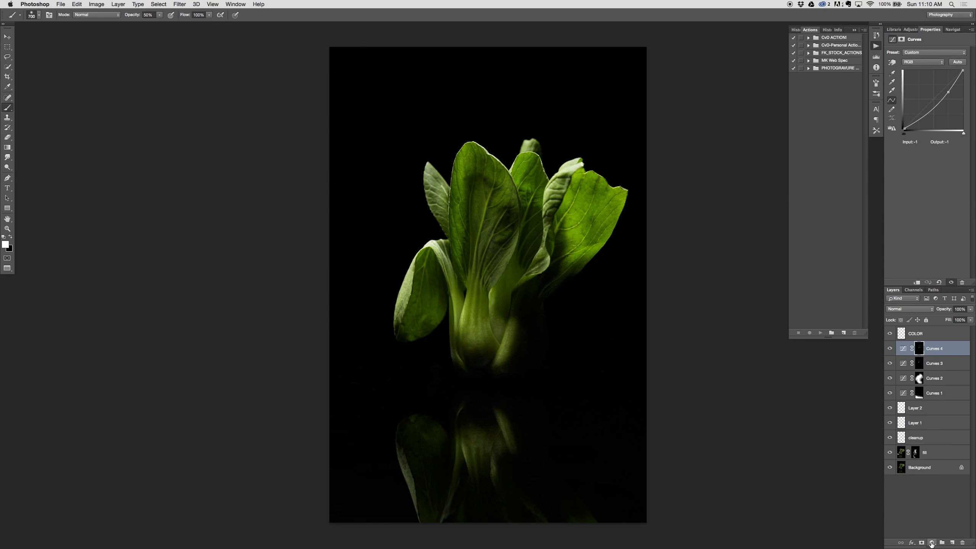
Add a brightening Curves adjustment above Curves 4 with a point at input 50, output 145, and invert its mask to black
{"action": "left_click", "coordinate": [933, 542]}
{"action": "left_click", "coordinate": [943, 445]}
{"action": "left_click_drag", "start_coordinate": [922, 112], "coordinate": [916, 93]}
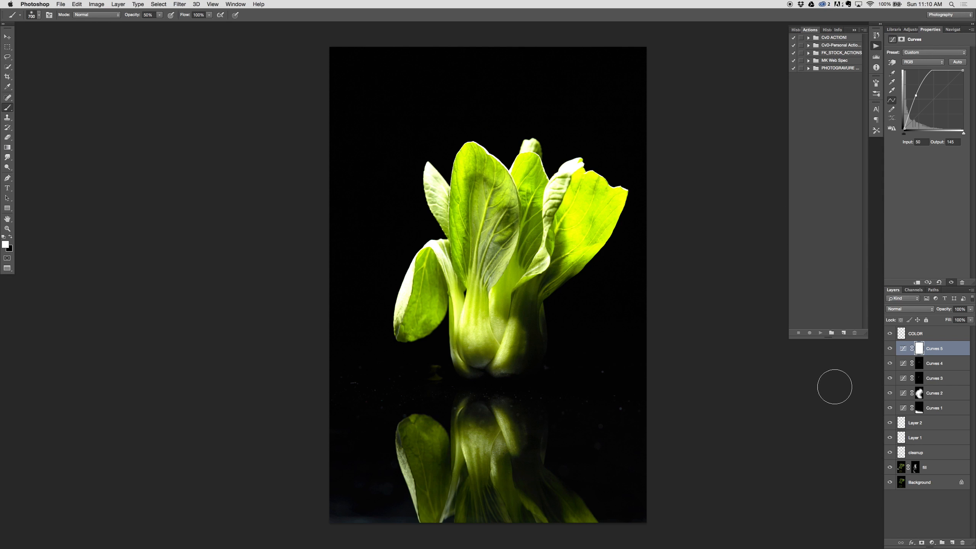
{"action": "key", "text": "ctrl+i"}
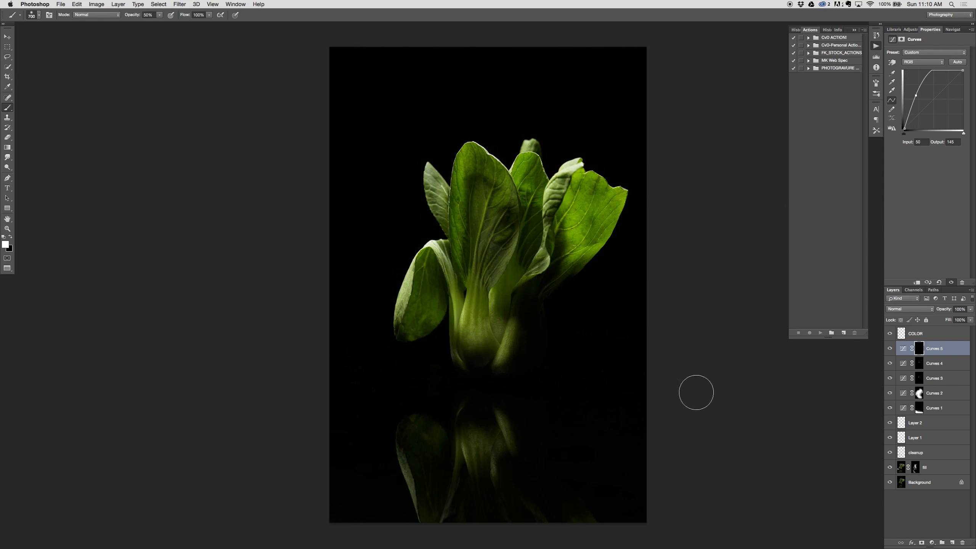
Paint white on the Curves 5 mask with a smaller brush at 20% opacity to brighten the shadowed stalks at the base
{"action": "key", "text": "bracketleft"}
{"action": "key", "text": "bracketleft"}
{"action": "key", "text": "bracketleft"}
{"action": "mouse_move", "coordinate": [547, 318]}
{"action": "left_mouse_down"}
{"action": "mouse_move", "coordinate": [505, 372]}
{"action": "mouse_move", "coordinate": [542, 334]}
{"action": "mouse_move", "coordinate": [536, 342]}
{"action": "left_mouse_up"}
{"action": "key", "text": "2"}
{"action": "mouse_move", "coordinate": [570, 345]}
{"action": "left_mouse_down"}
{"action": "mouse_move", "coordinate": [546, 344]}
{"action": "mouse_move", "coordinate": [528, 364]}
{"action": "mouse_move", "coordinate": [551, 366]}
{"action": "mouse_move", "coordinate": [544, 341]}
{"action": "mouse_move", "coordinate": [540, 366]}
{"action": "mouse_move", "coordinate": [558, 376]}
{"action": "left_mouse_up"}
{"action": "mouse_move", "coordinate": [538, 301]}
{"action": "left_mouse_down"}
{"action": "mouse_move", "coordinate": [555, 376]}
{"action": "mouse_move", "coordinate": [539, 356]}
{"action": "mouse_move", "coordinate": [489, 366]}
{"action": "left_mouse_up"}
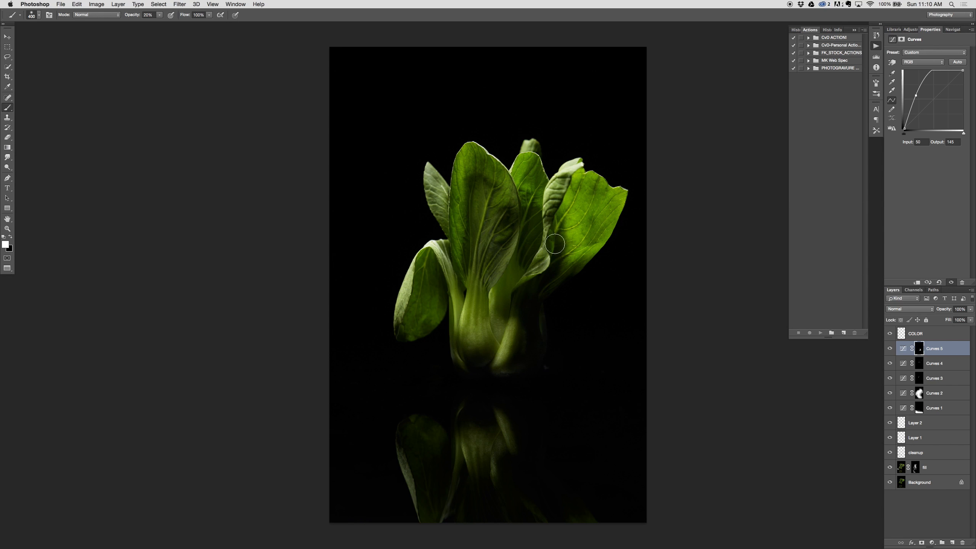
{"action": "key", "text": "x"}
{"action": "key", "text": "x"}
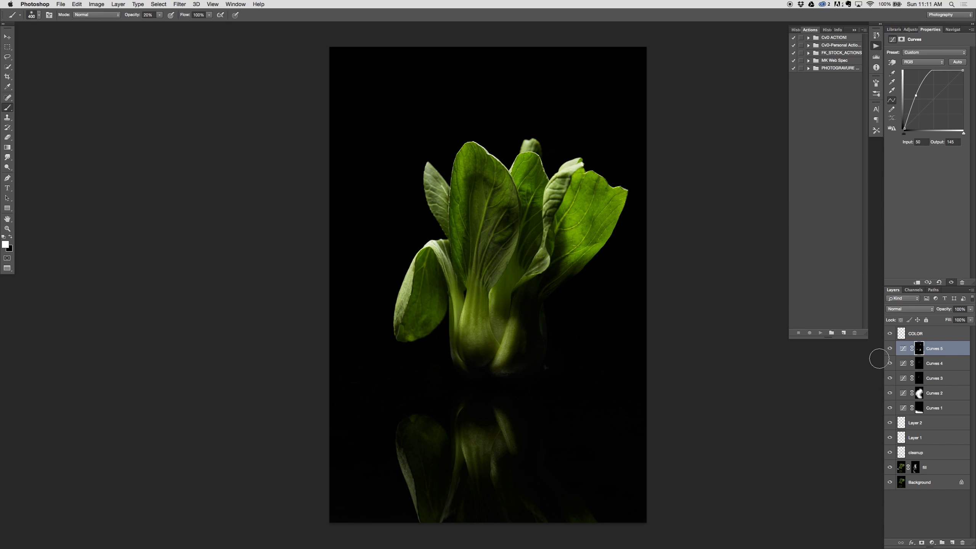
Compare the image with and without Curves 5 and brush over the outer stalk at the base on its mask
{"action": "left_click", "coordinate": [890, 349]}
{"action": "left_click", "coordinate": [889, 349]}
{"action": "left_click", "coordinate": [890, 349]}
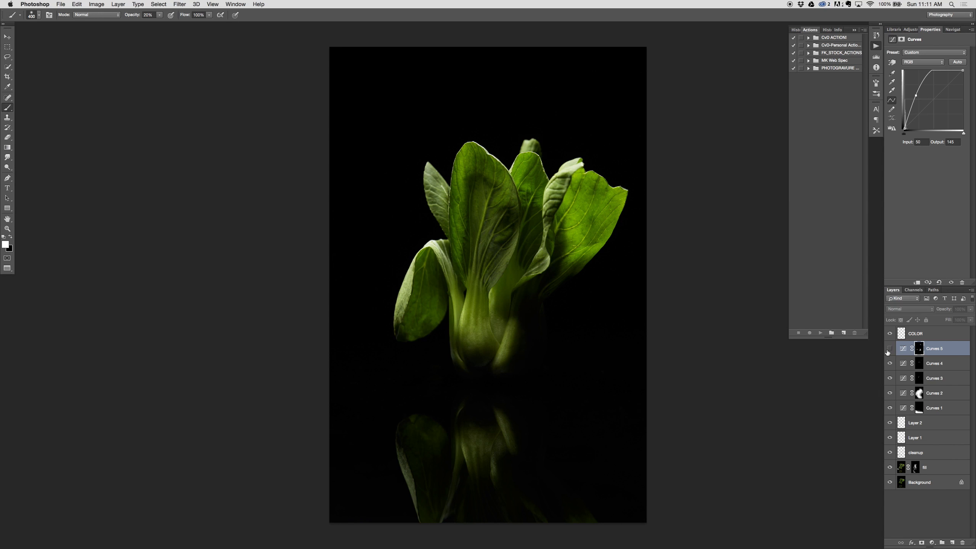
{"action": "left_click", "coordinate": [889, 349]}
{"action": "mouse_move", "coordinate": [543, 307]}
{"action": "left_mouse_down"}
{"action": "mouse_move", "coordinate": [543, 356]}
{"action": "mouse_move", "coordinate": [557, 325]}
{"action": "mouse_move", "coordinate": [544, 365]}
{"action": "left_mouse_up"}
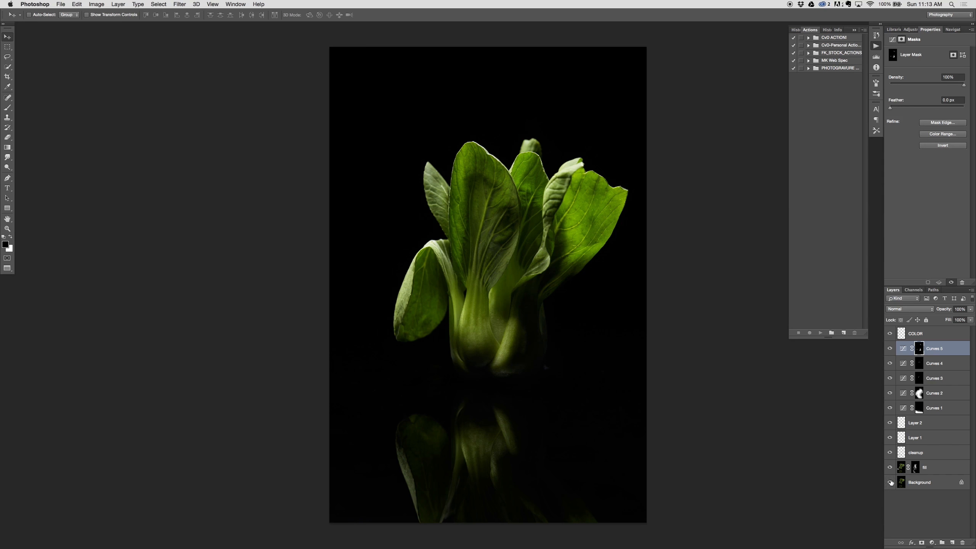
Compare the finished image with the original Background layer alone by toggling all other layers
{"action": "left_click", "coordinate": [890, 483], "text": "alt"}
{"action": "left_click", "coordinate": [886, 486], "text": "alt"}
{"action": "left_click", "coordinate": [886, 486], "text": "alt"}
{"action": "left_click", "coordinate": [885, 486], "text": "alt"}
Save the layered file in Photoshop format as Bak Choi On Black0330.psd in the WORKING folder
{"action": "key", "text": "super+shift+s"}
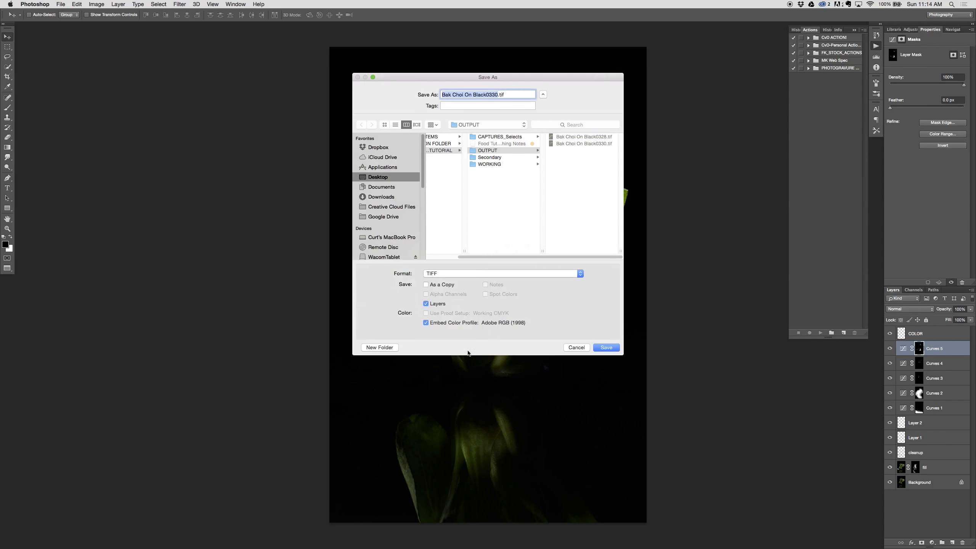
{"action": "left_click", "coordinate": [497, 164]}
{"action": "left_click", "coordinate": [496, 273]}
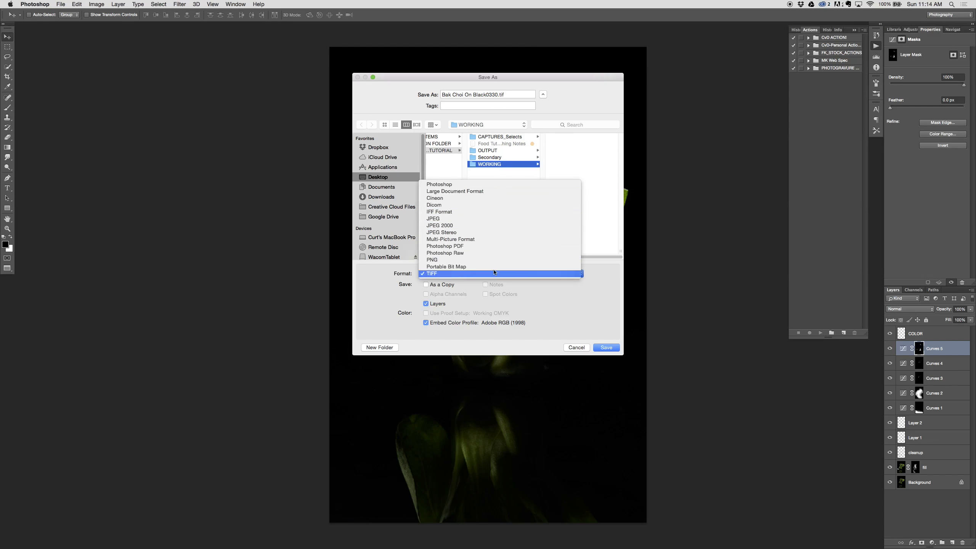
{"action": "left_click", "coordinate": [498, 184]}
{"action": "left_click", "coordinate": [614, 347]}
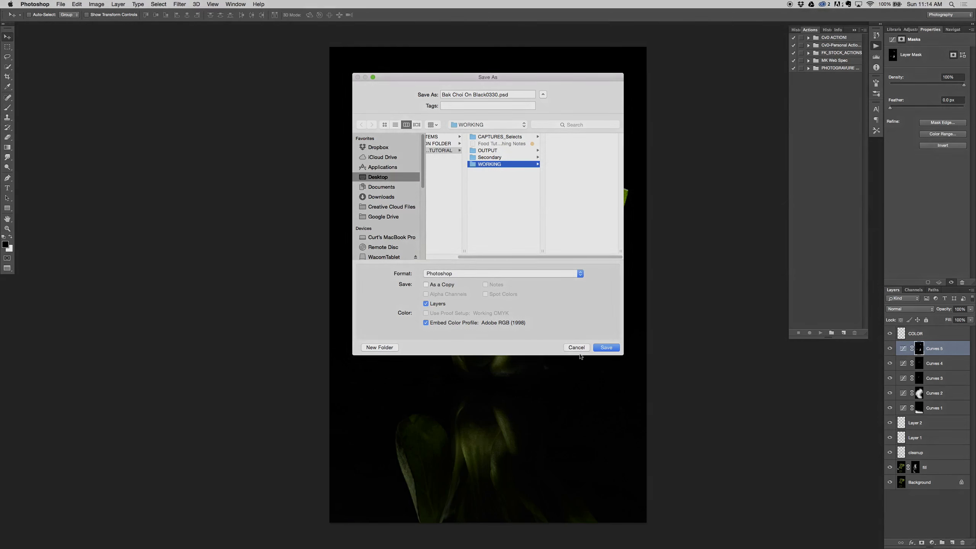